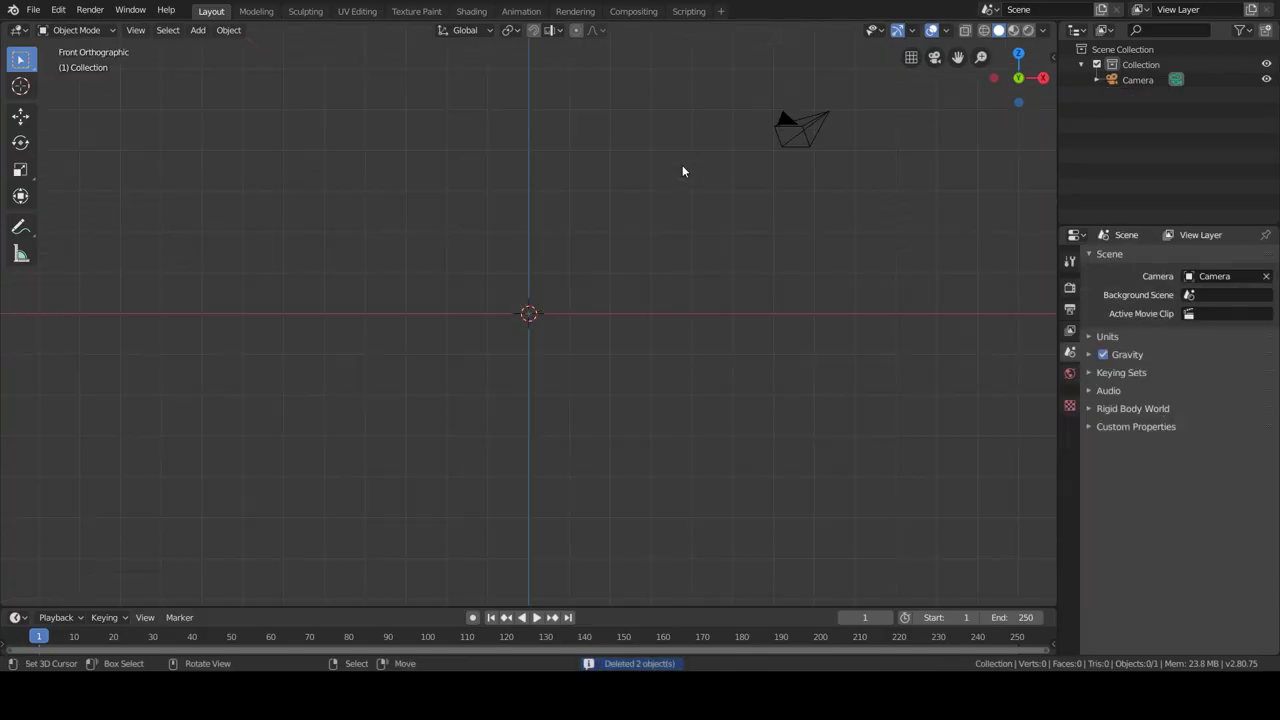
# Clear the default objects and load the Diglett picture from the Desktop as a reference image
pyautogui.hotkey('shift', 'a')
pyautogui.click(770, 320)
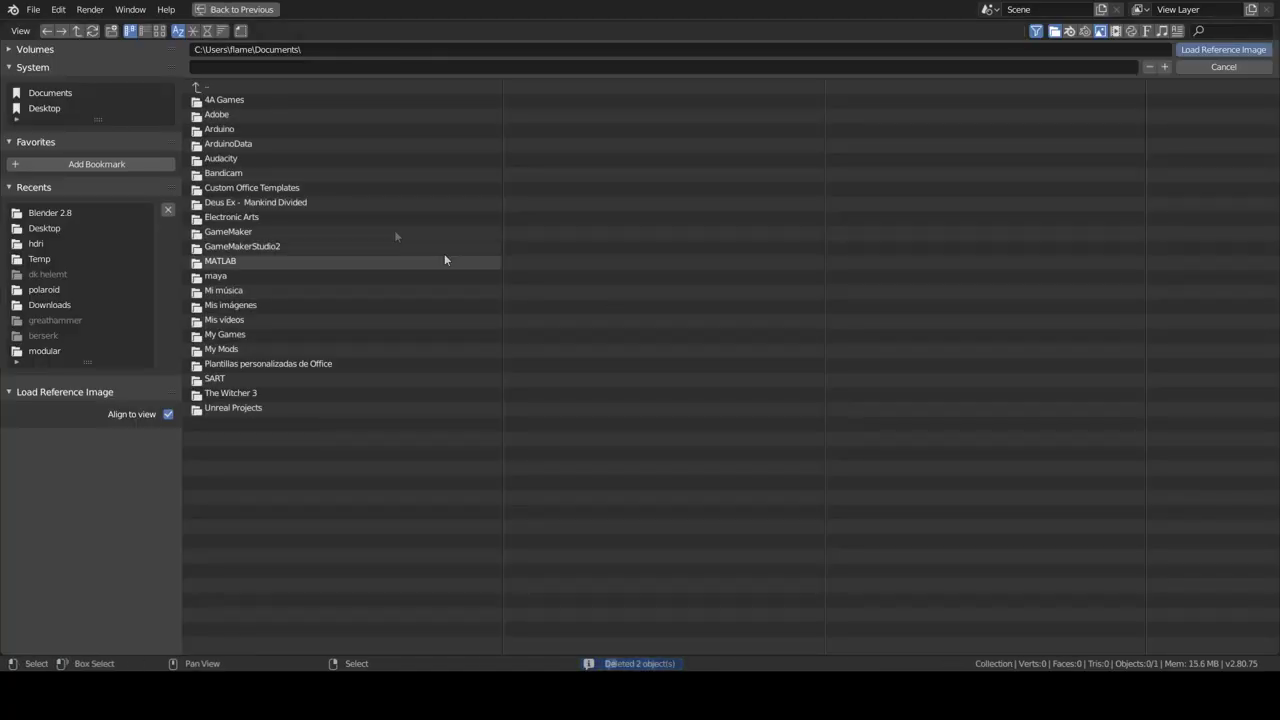
pyautogui.click(44, 228)
pyautogui.click(276, 374)
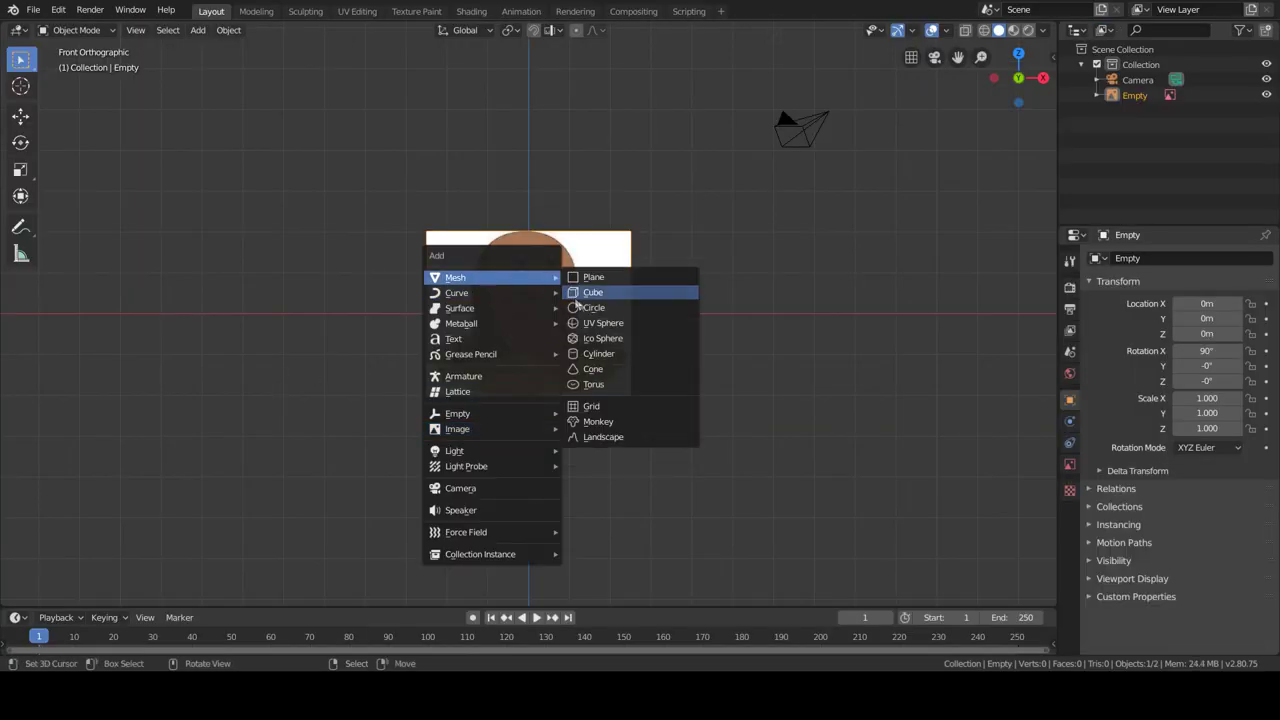
# Add a cylinder for the body, size it, and scale its bottom cap in X-ray edit mode
pyautogui.click(598, 353)
pyautogui.press('s')
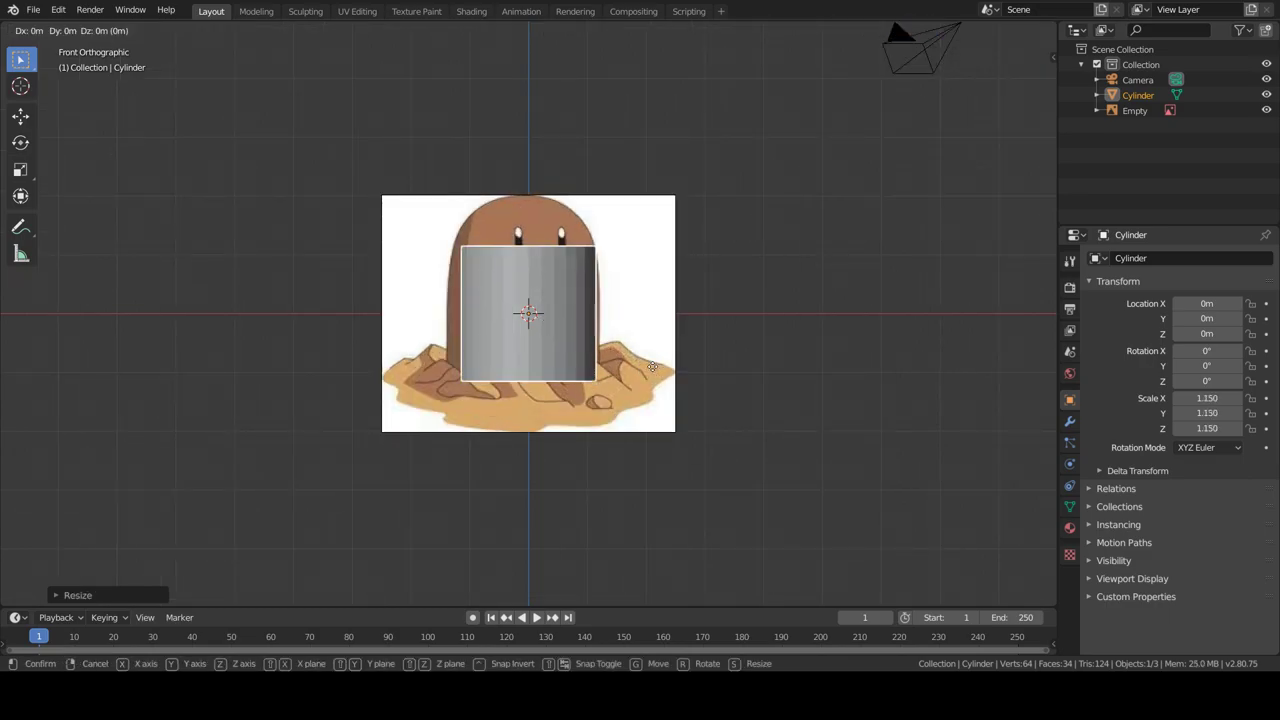
pyautogui.click(649, 366)
pyautogui.press('Tab')
pyautogui.scroll(1, 552, 360)
pyautogui.click(965, 30)
pyautogui.click(525, 395)
pyautogui.press('s')
pyautogui.click(661, 408)
# Insert an edge loop with Ctrl+R and scale it to round the cylinder's top
pyautogui.hotkey('ctrl', 'r')
pyautogui.click(587, 330)
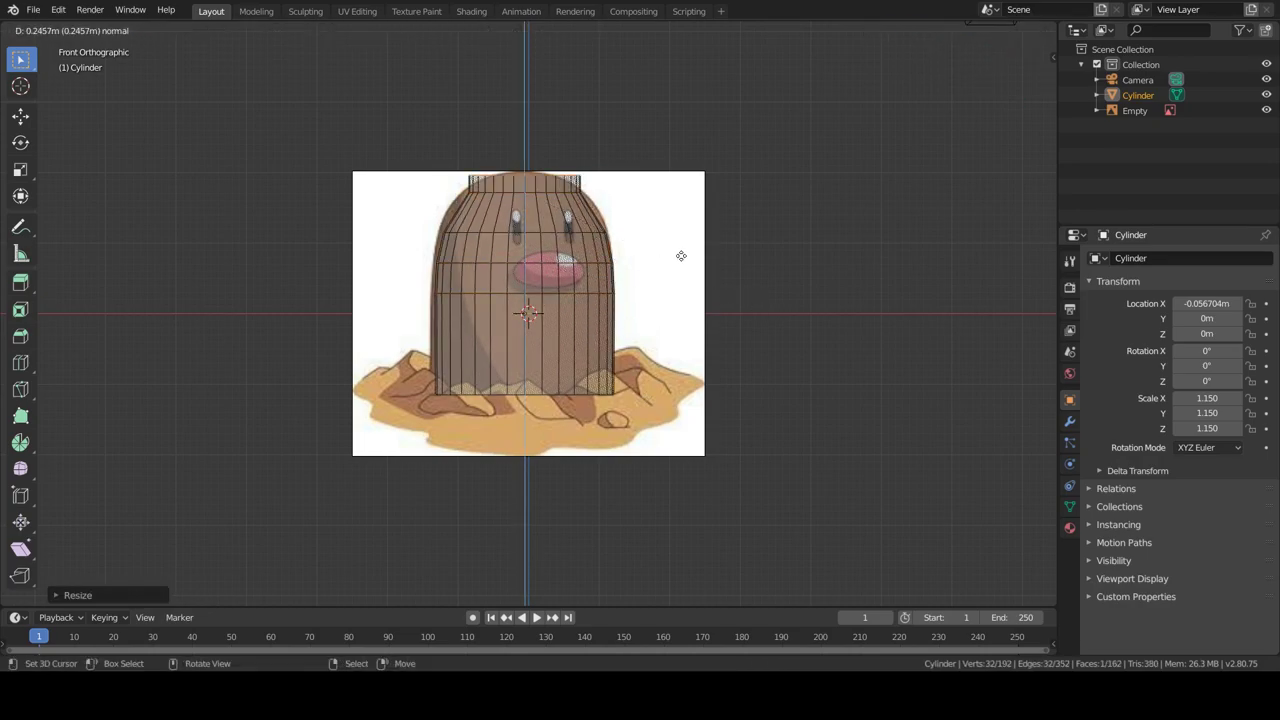
pyautogui.click(650, 237)
pyautogui.press('Tab')
# Turn off X-ray and sharpen the body's hard edges
pyautogui.moveTo(650, 240); pyautogui.dragTo(676, 313, button='middle')
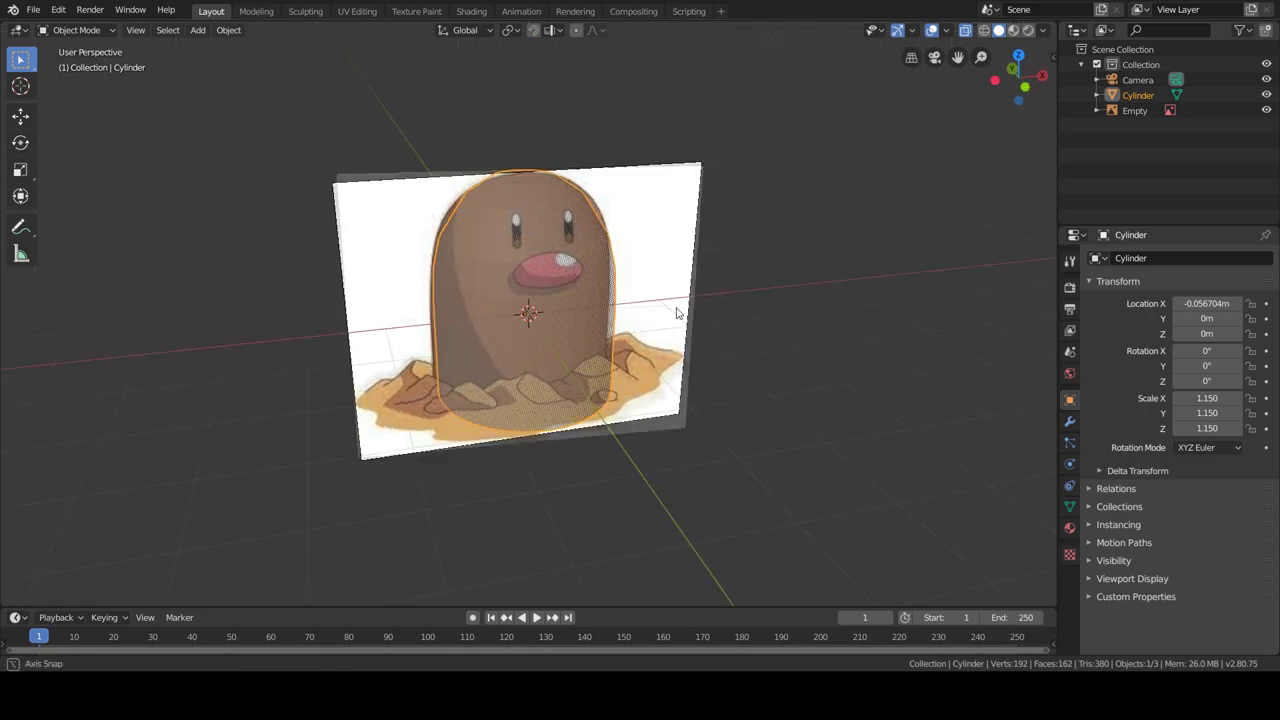
pyautogui.click(965, 30)
pyautogui.press('q')
pyautogui.click(656, 313)
pyautogui.moveTo(656, 313); pyautogui.dragTo(627, 350, button='middle')
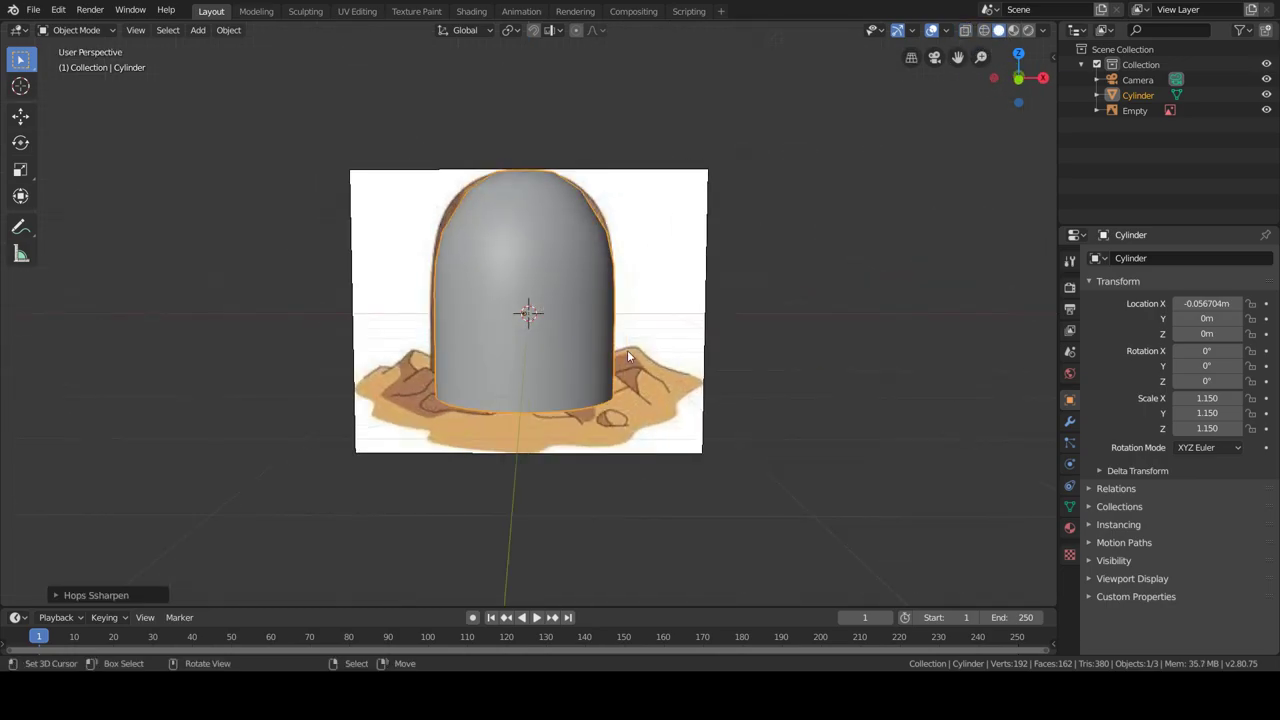
# Add another edge loop near the top and scale it to smooth the dome
pyautogui.press('Tab')
pyautogui.hotkey('ctrl', 'r')
pyautogui.click(647, 228)
pyautogui.click(696, 238)
pyautogui.press('Tab')
pyautogui.moveTo(696, 238)
pyautogui.mouseDown(button='middle')
pyautogui.moveTo(700, 323)
pyautogui.moveTo(640, 303)
pyautogui.mouseUp(button='middle')
# Move the body and the reference picture vertically to line up, then add a cube for the base
pyautogui.hotkey('shift', 'a')
pyautogui.click(661, 368)
pyautogui.click(600, 360)
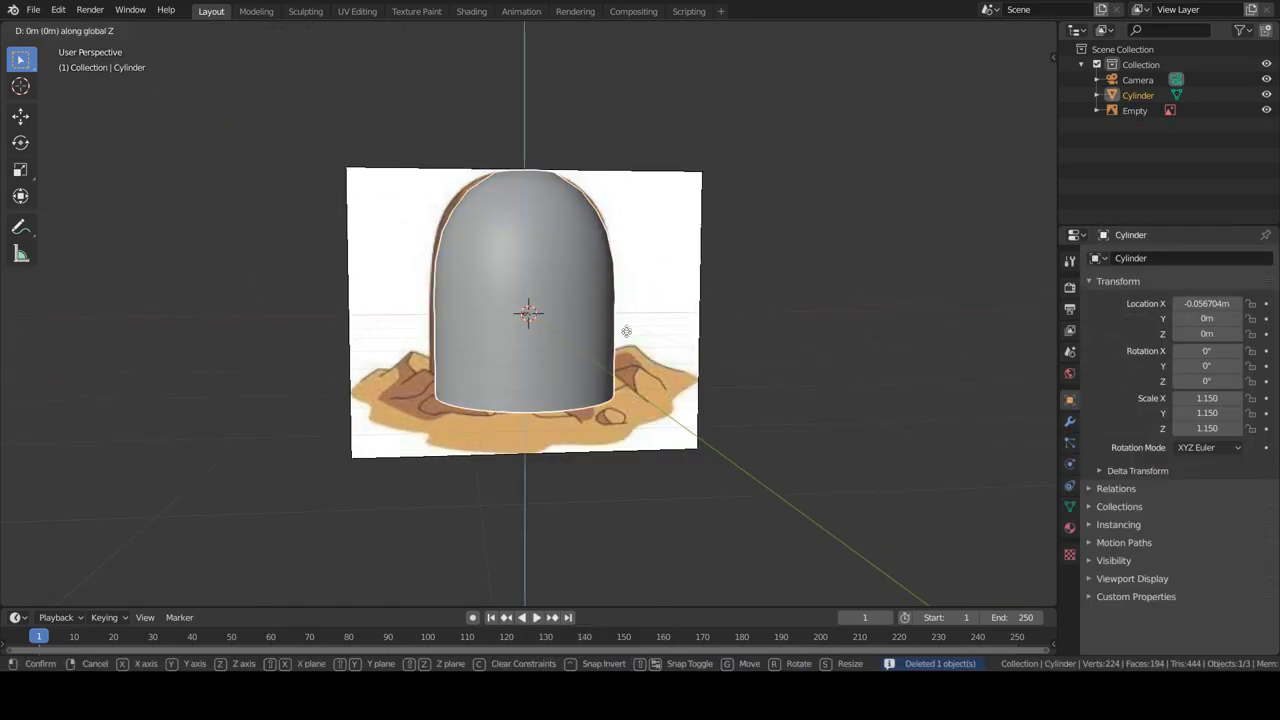
pyautogui.press('g')
pyautogui.press('z')
pyautogui.click(650, 370)
pyautogui.press('g')
pyautogui.press('z')
pyautogui.hotkey('shift', 'a')
pyautogui.click(723, 383)
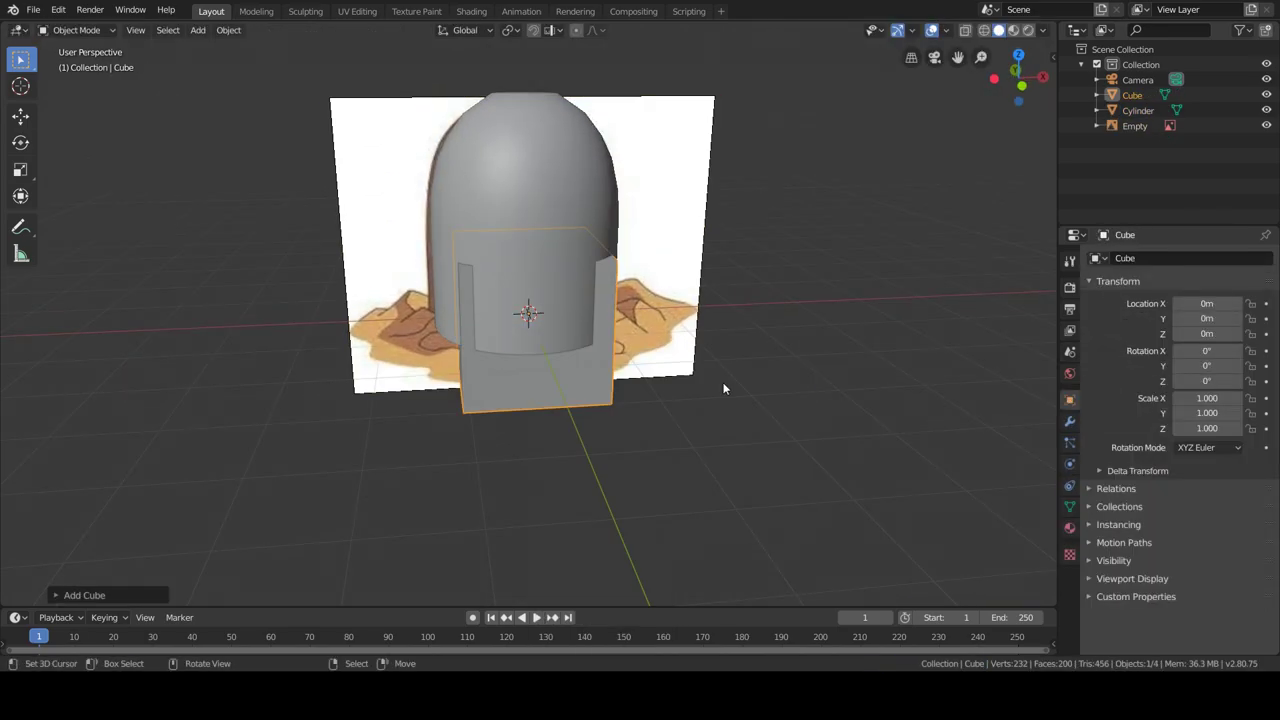
# Widen the cube in X and Y, lower it beneath the body, and flatten it vertically
pyautogui.press('s')
pyautogui.hotkey('shift', 'z')
pyautogui.click(927, 351)
pyautogui.press('g')
pyautogui.press('z')
pyautogui.click(669, 432)
pyautogui.moveTo(669, 432)
pyautogui.mouseDown(button='middle')
pyautogui.moveTo(643, 412)
pyautogui.moveTo(672, 380)
pyautogui.moveTo(663, 371)
pyautogui.mouseUp(button='middle')
pyautogui.press('Tab')
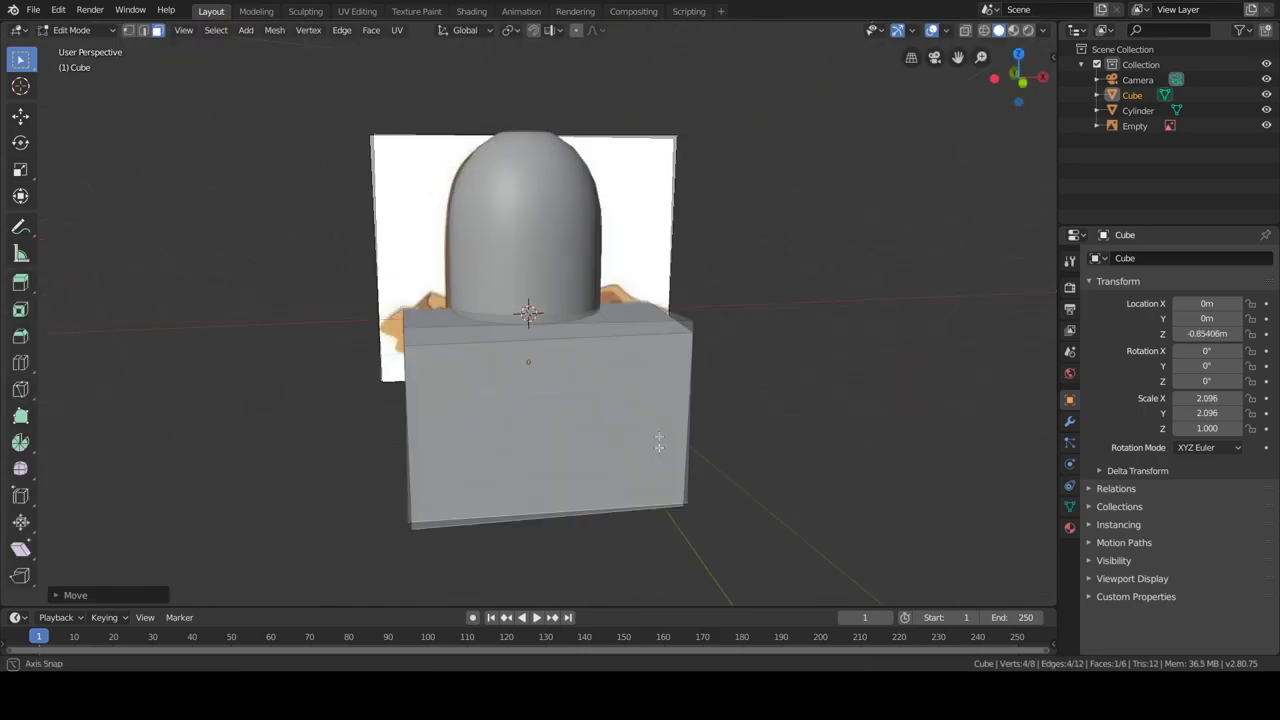
pyautogui.press('s')
pyautogui.press('z')
# Raise the body cylinder onto the block with X-ray display on
pyautogui.click(663, 371)
pyautogui.press('Tab')
pyautogui.click(525, 230)
pyautogui.hotkey('alt', 'z')
pyautogui.moveTo(765, 262); pyautogui.dragTo(694, 317, button='middle')
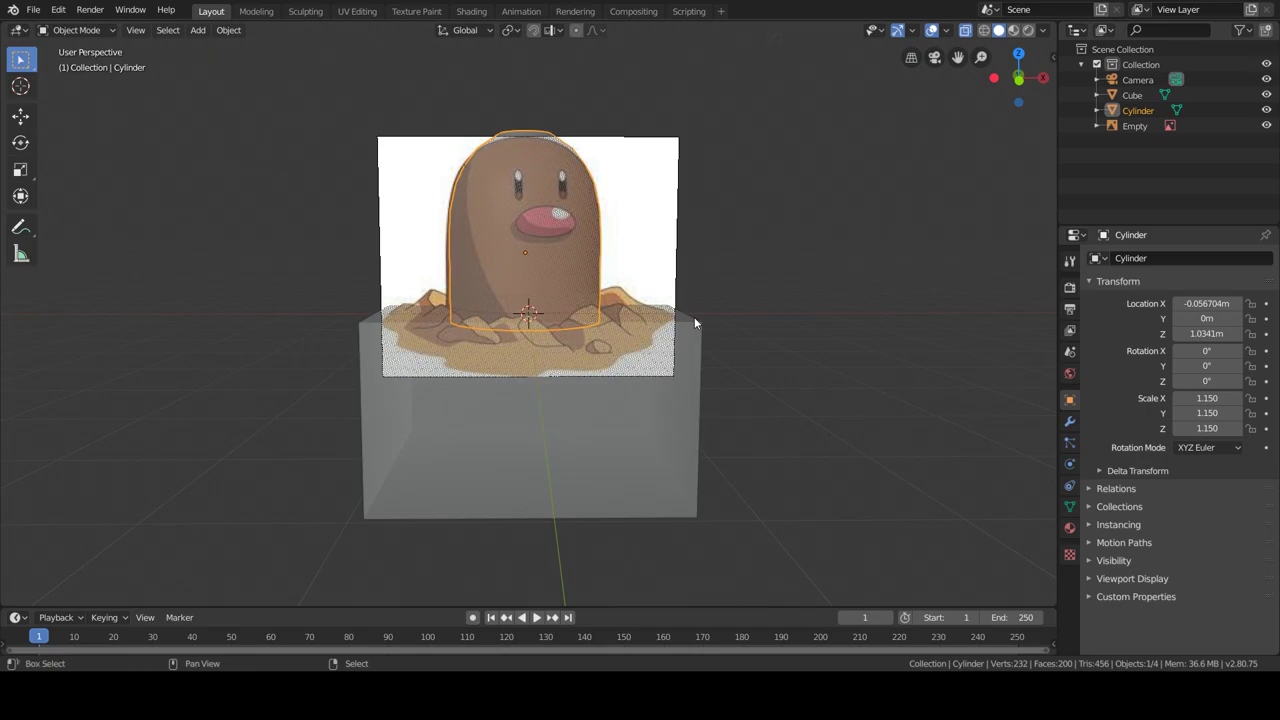
# Add a capsule metaball, shrink it, and position it at face height as the nose
pyautogui.hotkey('shift', 'a')
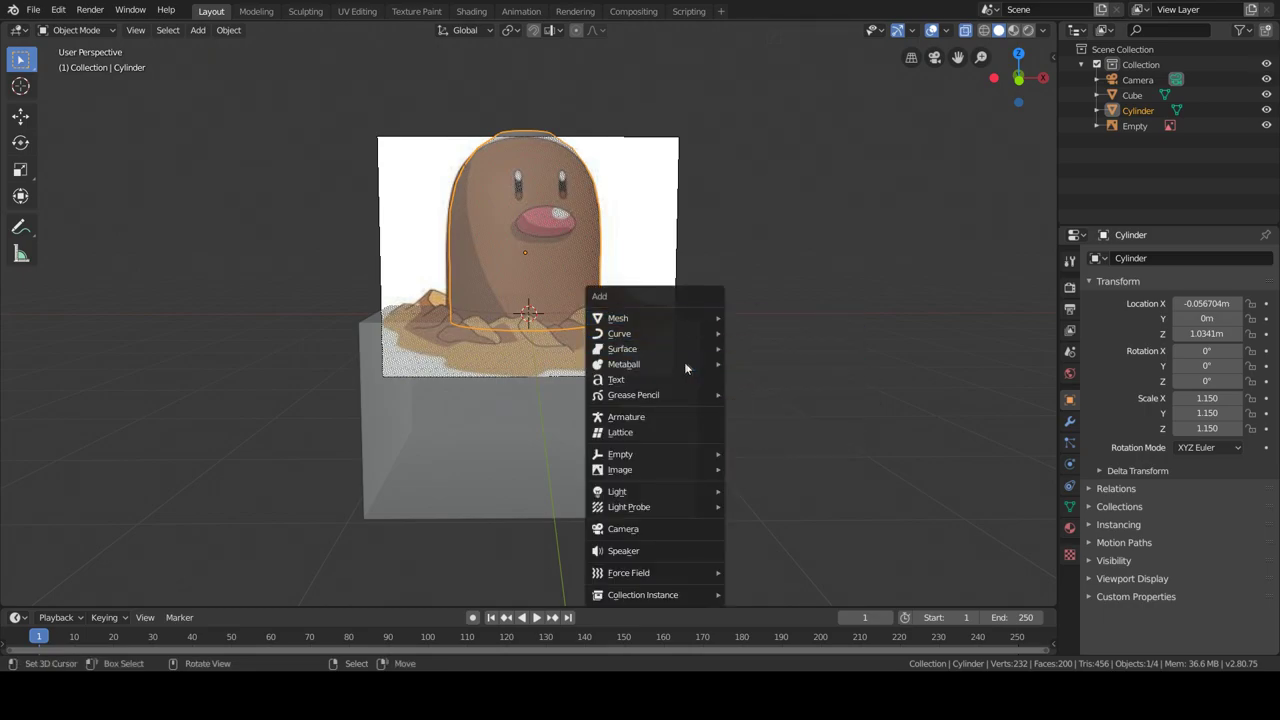
pyautogui.click(766, 383)
pyautogui.moveTo(766, 383); pyautogui.dragTo(692, 441, button='middle')
pyautogui.press('z')
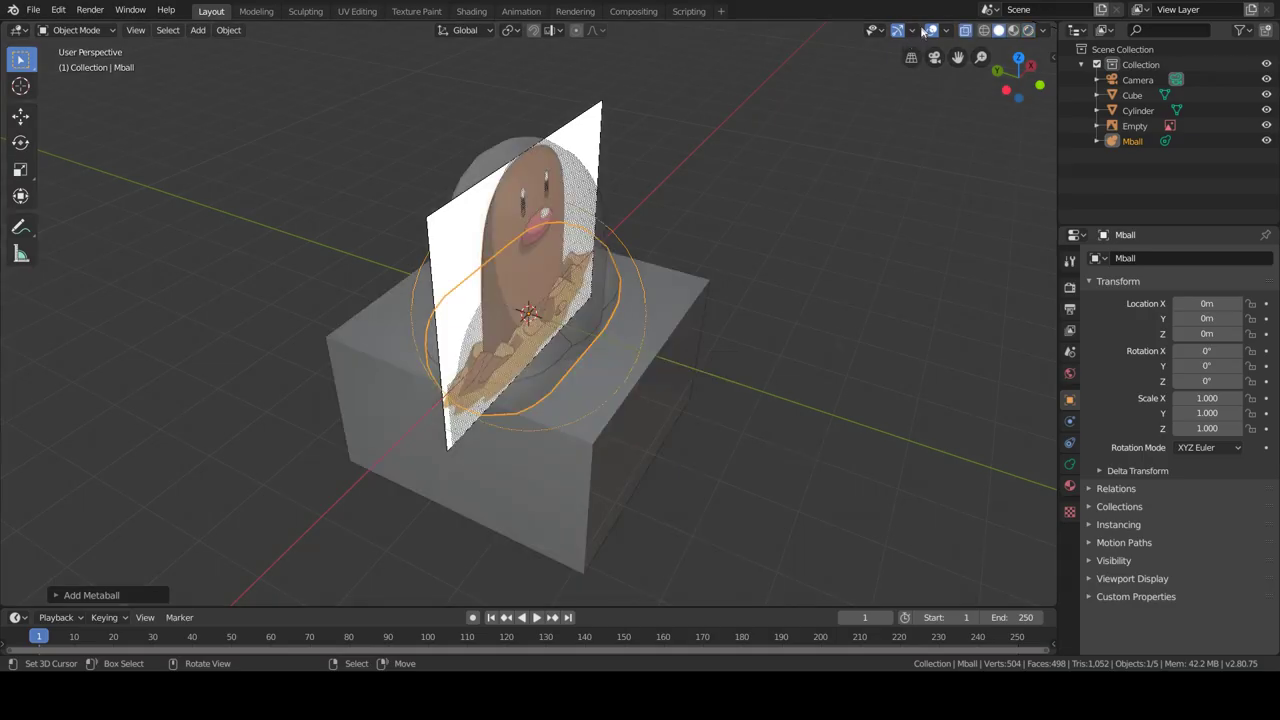
pyautogui.click(966, 30)
pyautogui.click(743, 343)
pyautogui.moveTo(743, 343); pyautogui.dragTo(733, 378, button='middle')
pyautogui.press('s')
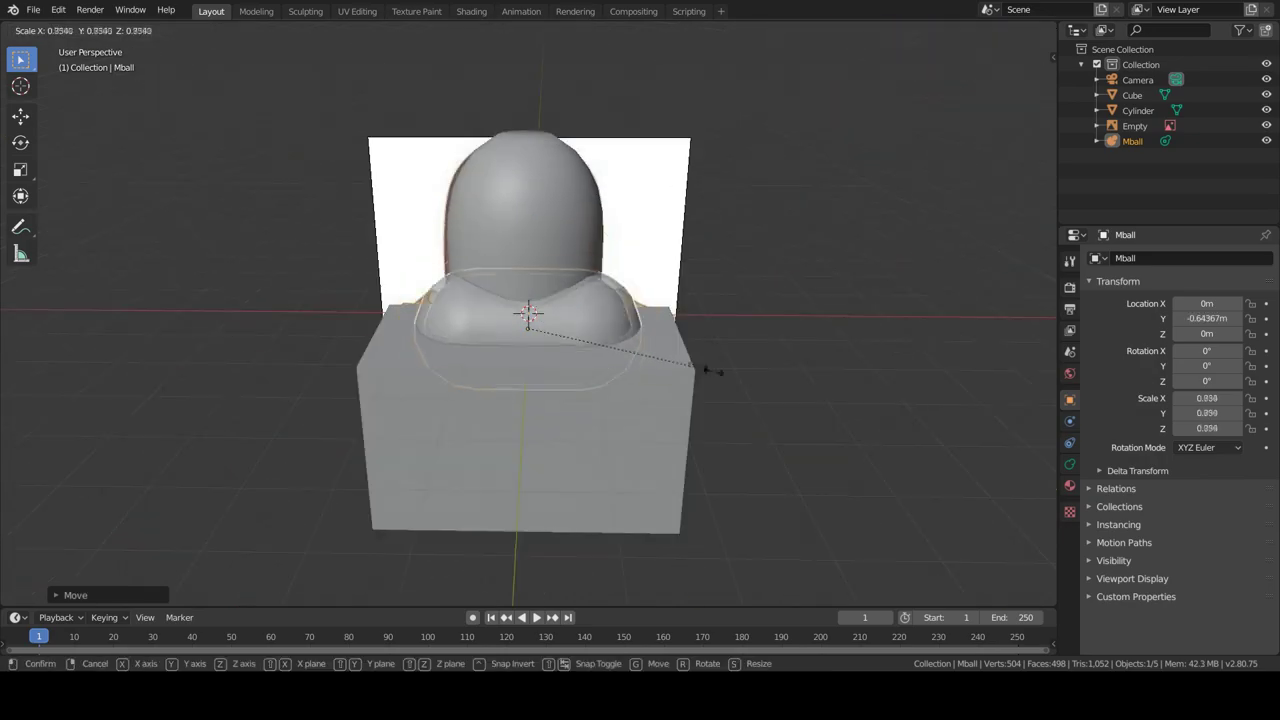
pyautogui.press('z')
pyautogui.click(620, 290)
pyautogui.moveTo(620, 290)
pyautogui.mouseDown(button='middle')
pyautogui.moveTo(620, 360)
pyautogui.moveTo(573, 318)
pyautogui.mouseUp(button='middle')
pyautogui.click(621, 352)
# Convert the capsule metaball nose into a mesh via Object > Convert
pyautogui.scroll(3, 631, 368)
pyautogui.click(228, 30)
pyautogui.click(420, 440)
pyautogui.scroll(2, 635, 339)
pyautogui.scroll(-3, 635, 339)
# Adjust the nose's height and inspect its mesh in wireframe and solid views
pyautogui.press('z')
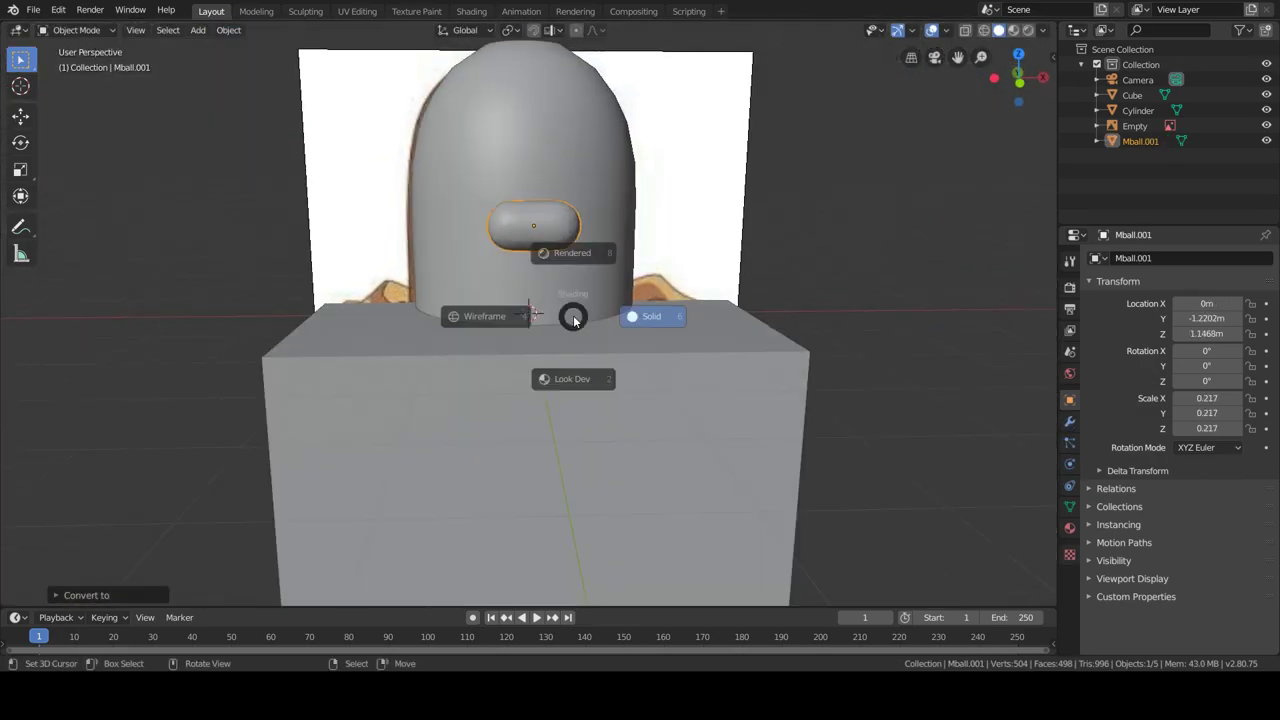
pyautogui.click(965, 30)
pyautogui.press('g')
pyautogui.press('z')
pyautogui.scroll(2, 654, 280)
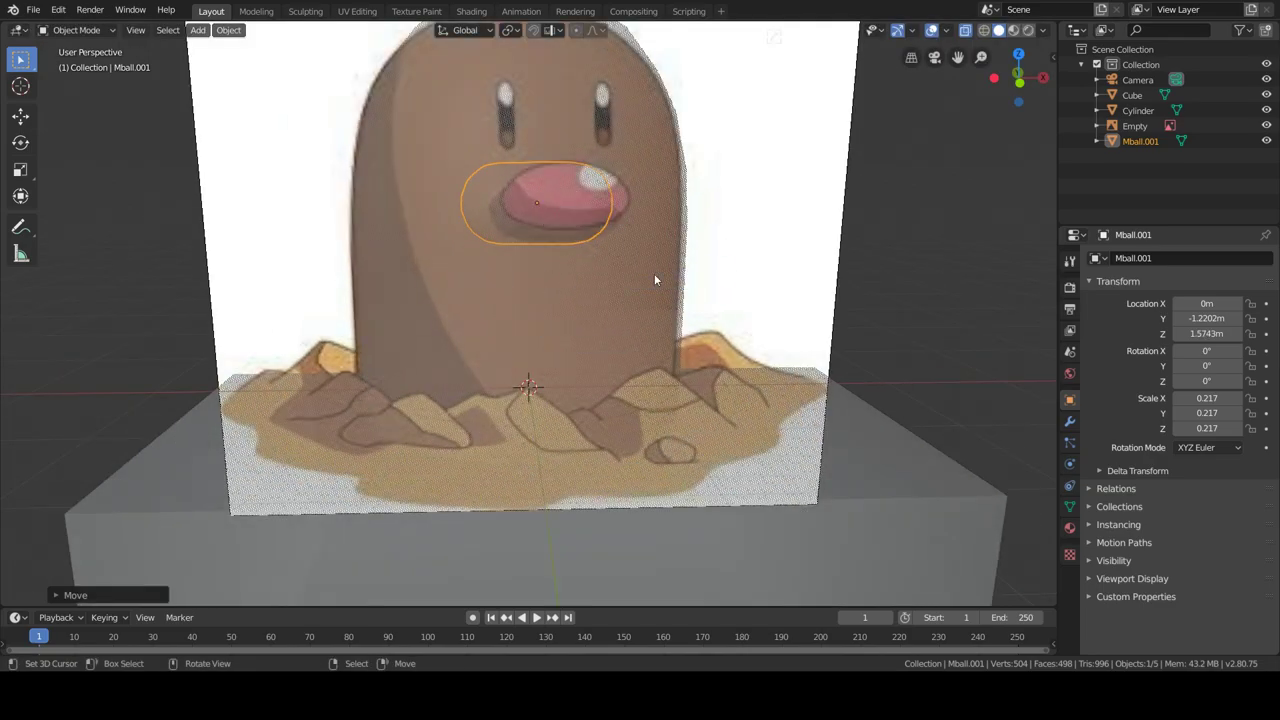
pyautogui.click(464, 328)
pyautogui.moveTo(464, 328); pyautogui.dragTo(488, 333, button='middle')
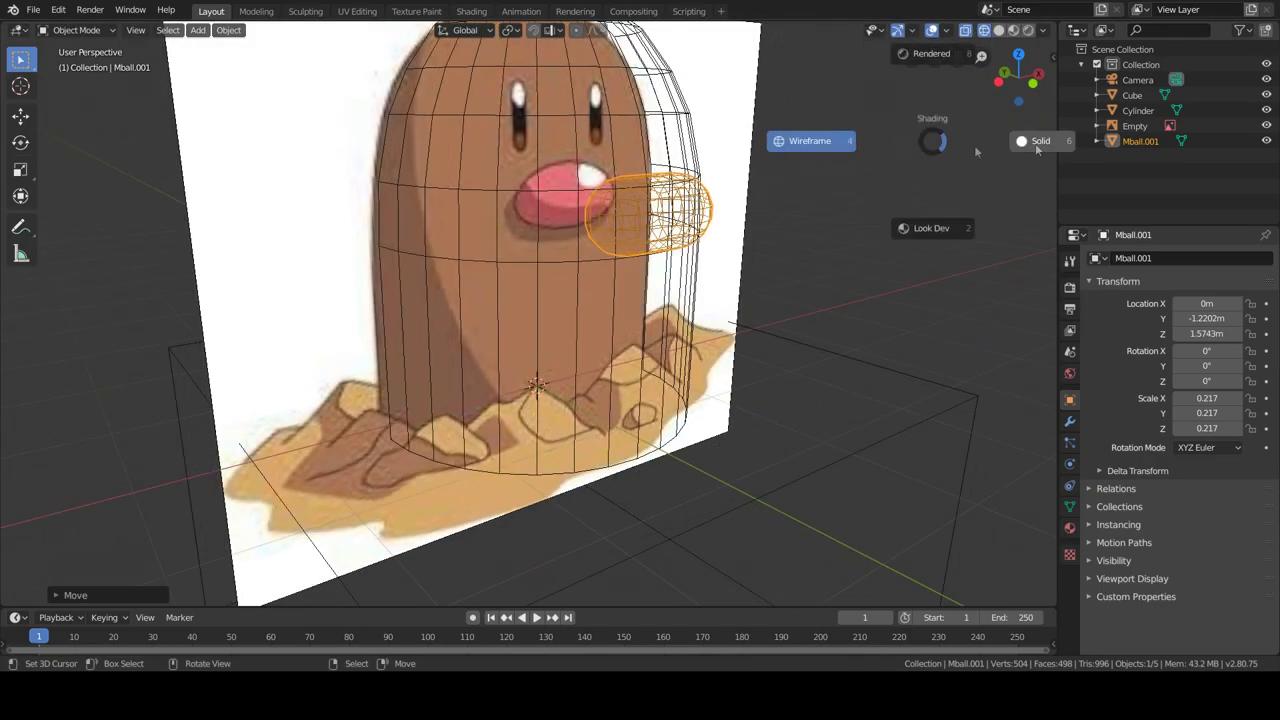
pyautogui.click(976, 151)
pyautogui.press('Tab')
pyautogui.moveTo(600, 300)
pyautogui.mouseDown(button='middle')
pyautogui.moveTo(695, 176)
pyautogui.moveTo(669, 255)
pyautogui.mouseUp(button='middle')
pyautogui.press('Tab')
pyautogui.moveTo(786, 257)
pyautogui.mouseDown(button='middle')
pyautogui.moveTo(539, 318)
pyautogui.moveTo(579, 333)
pyautogui.mouseUp(button='middle')
pyautogui.scroll(-2, 579, 340)
# Duplicate the nose into a narrower eye above it, then delete that eye
pyautogui.hotkey('shift', 'd')
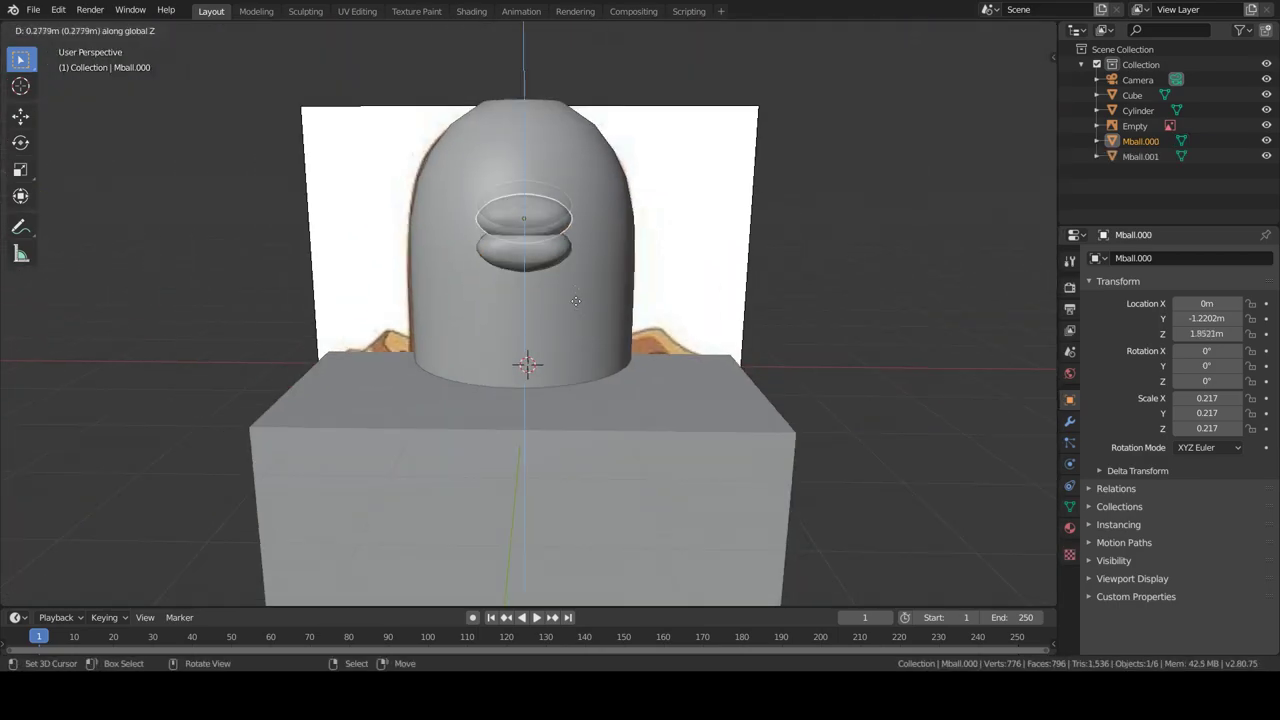
pyautogui.click(590, 290)
pyautogui.press('s')
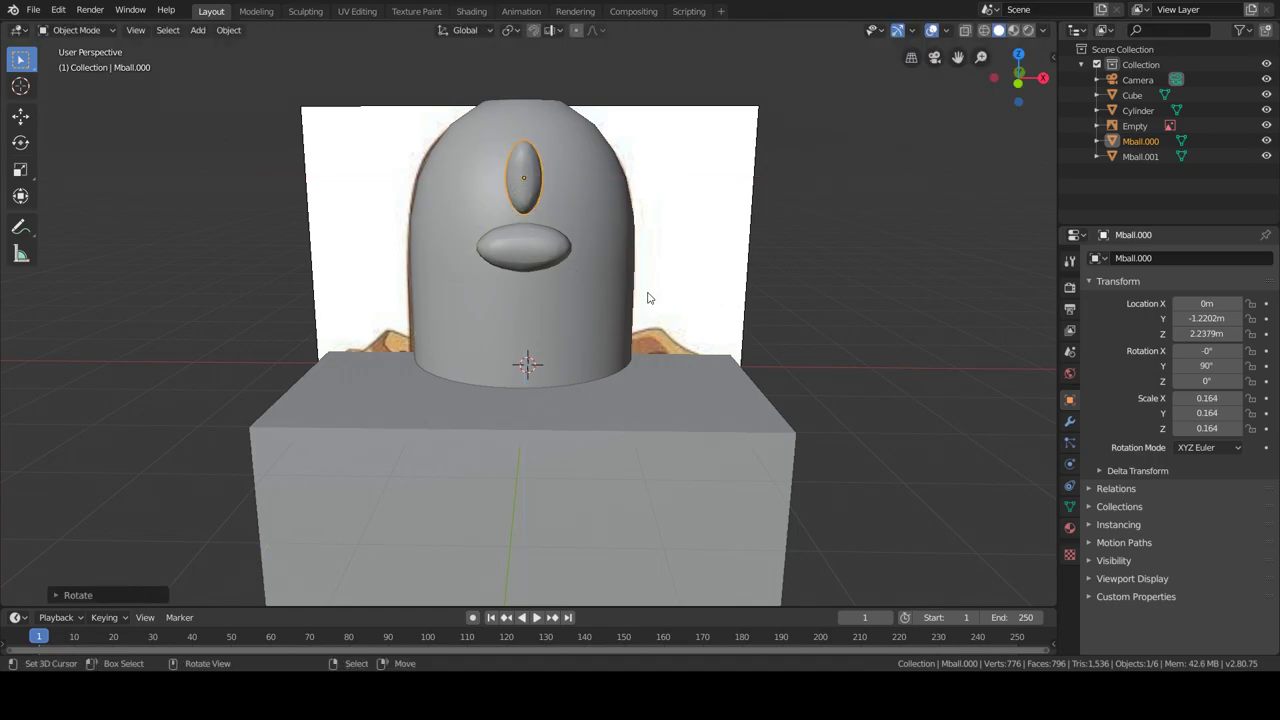
pyautogui.click(610, 272)
pyautogui.press('z')
pyautogui.press('z')
pyautogui.press('x')
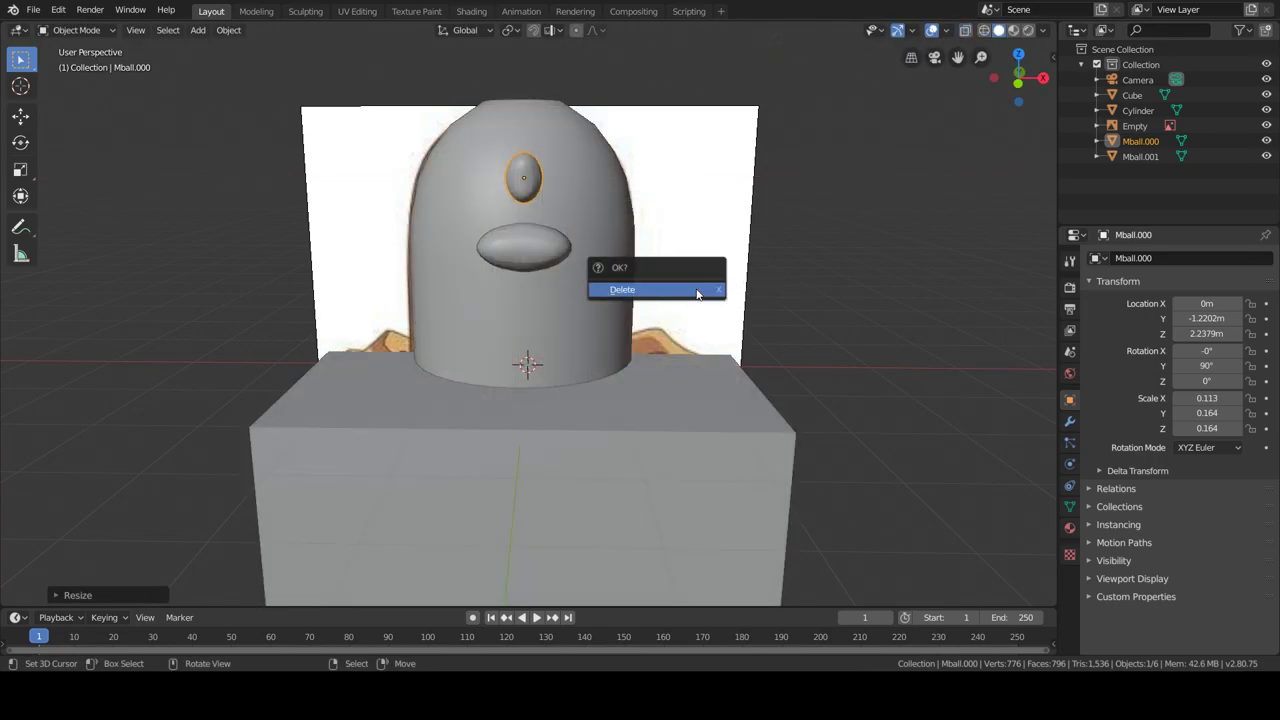
pyautogui.click(690, 289)
pyautogui.hotkey('shift', 'a')
pyautogui.press('Escape')
pyautogui.hotkey('shift', 'a')
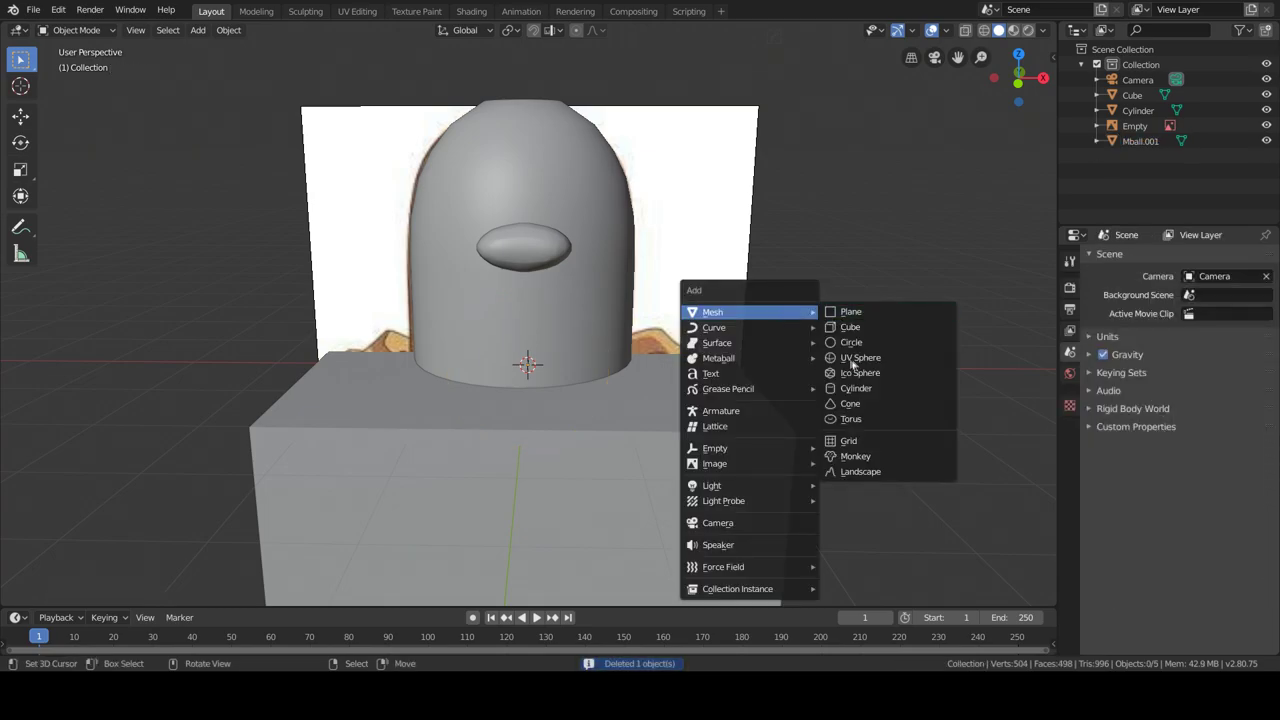
# Add a second cylinder, raise it above the body and rotate it 90° about X
pyautogui.click(850, 365)
pyautogui.moveTo(448, 548); pyautogui.dragTo(590, 481, button='middle')
pyautogui.press('g')
pyautogui.press('z')
pyautogui.click(629, 380)
pyautogui.press('r')
pyautogui.press('x')
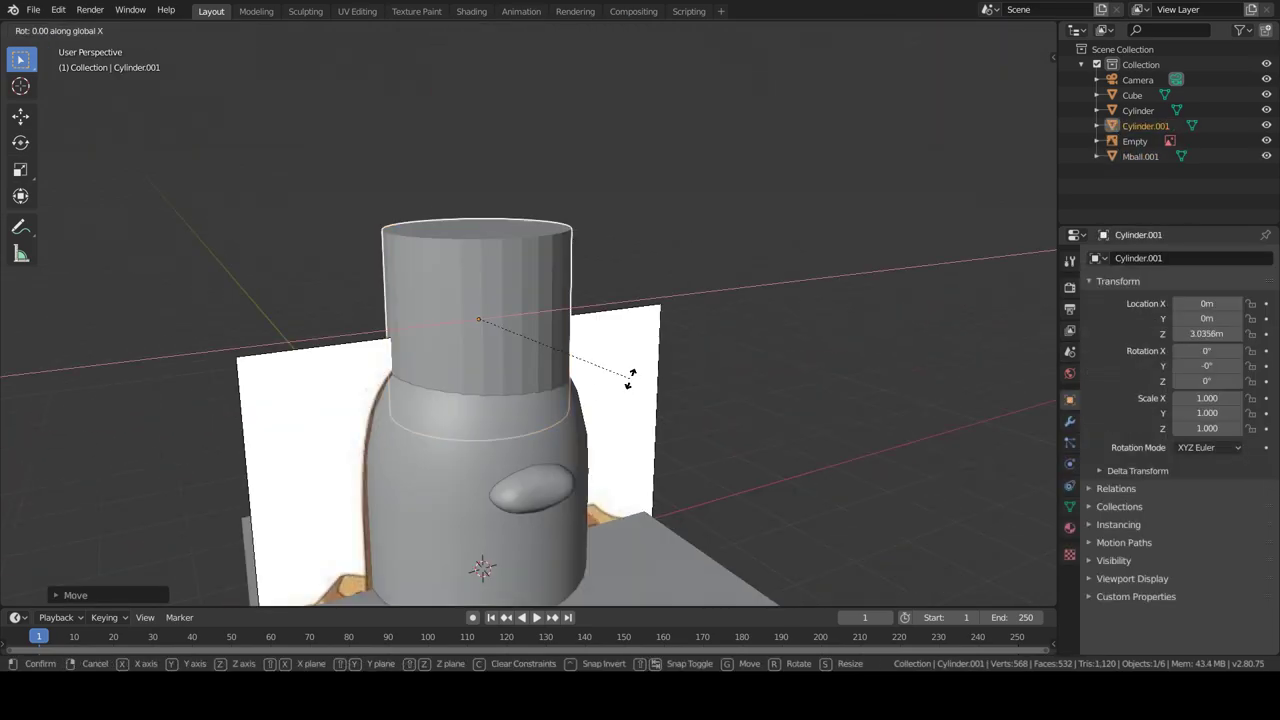
pyautogui.press('9')
pyautogui.press('0')
pyautogui.press('Return')
# In Edit Mode, select a strip of side faces and try flattening it on X, then undo
pyautogui.press('Tab')
pyautogui.click(157, 31)
pyautogui.hotkey('alt', 'a')
pyautogui.press('KP_1')
pyautogui.press('c')
pyautogui.click(300, 286)
pyautogui.press('Escape')
pyautogui.moveTo(434, 400)
pyautogui.mouseDown(button='middle')
pyautogui.moveTo(362, 375)
pyautogui.moveTo(549, 349)
pyautogui.moveTo(406, 300)
pyautogui.mouseUp(button='middle')
pyautogui.press('s')
pyautogui.press('x')
pyautogui.press('0')
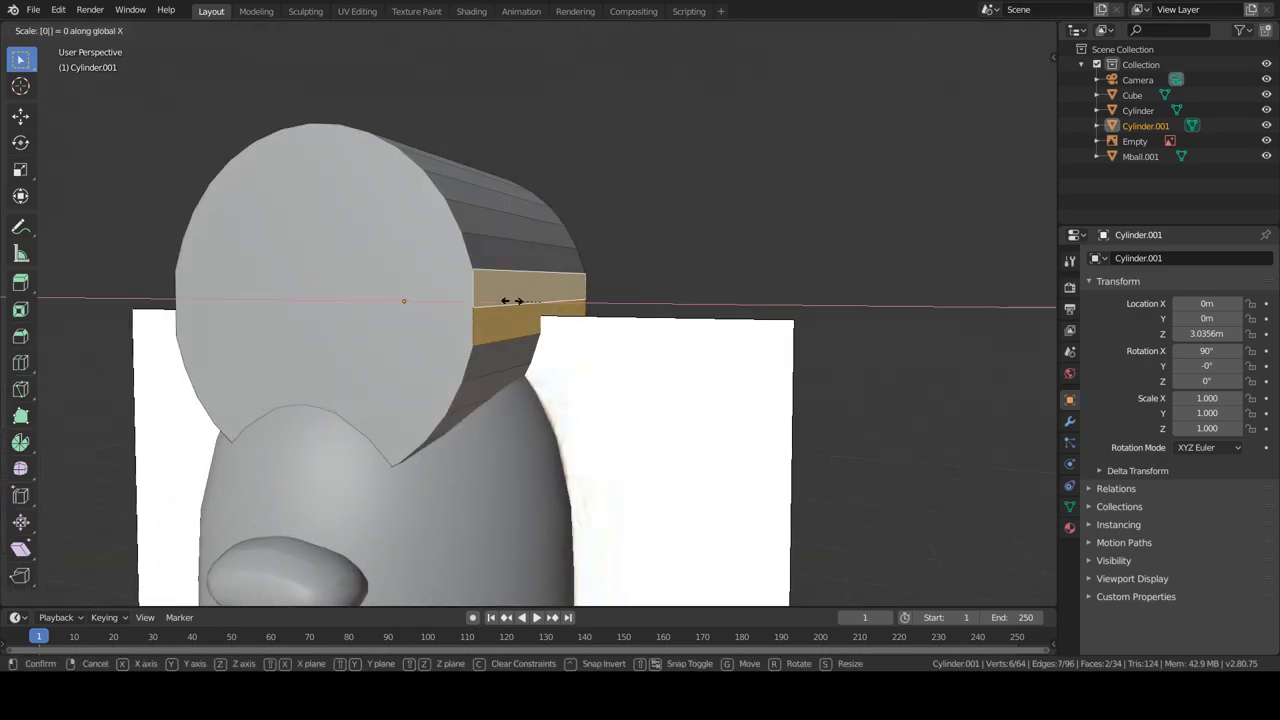
pyautogui.hotkey('ctrl', 'z')
# Select half of the cylinder's side, join the cap vertices, and move that half into an arch
pyautogui.moveTo(496, 260)
pyautogui.mouseDown(button='middle')
pyautogui.moveTo(359, 355)
pyautogui.moveTo(380, 300)
pyautogui.moveTo(262, 84)
pyautogui.mouseUp(button='middle')
pyautogui.keyDown('ctrl'); pyautogui.click(406, 350); pyautogui.keyUp('ctrl')
pyautogui.keyDown('shift'); pyautogui.click(275, 342); pyautogui.keyUp('shift')
pyautogui.press('j')
pyautogui.moveTo(275, 342); pyautogui.dragTo(449, 249, button='middle')
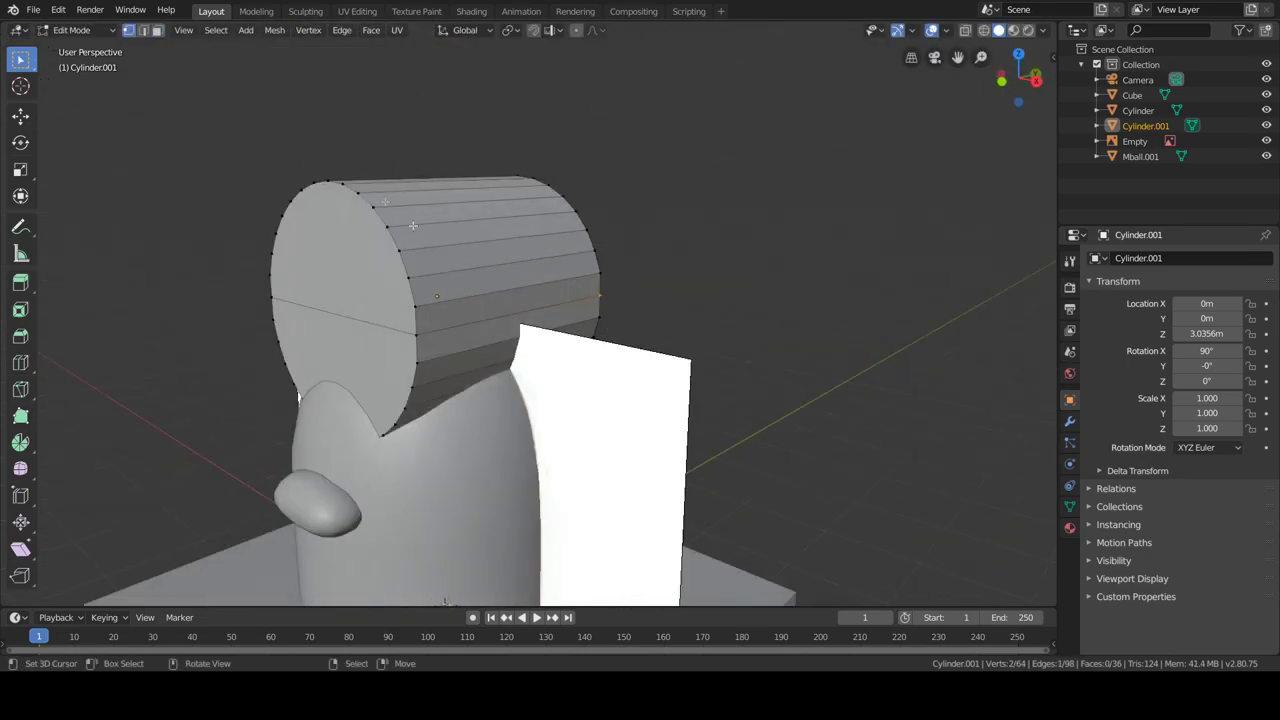
pyautogui.click(459, 305)
pyautogui.moveTo(459, 305)
pyautogui.mouseDown(button='middle')
pyautogui.moveTo(443, 363)
pyautogui.moveTo(466, 306)
pyautogui.mouseUp(button='middle')
pyautogui.keyDown('ctrl'); pyautogui.click(466, 306); pyautogui.keyUp('ctrl')
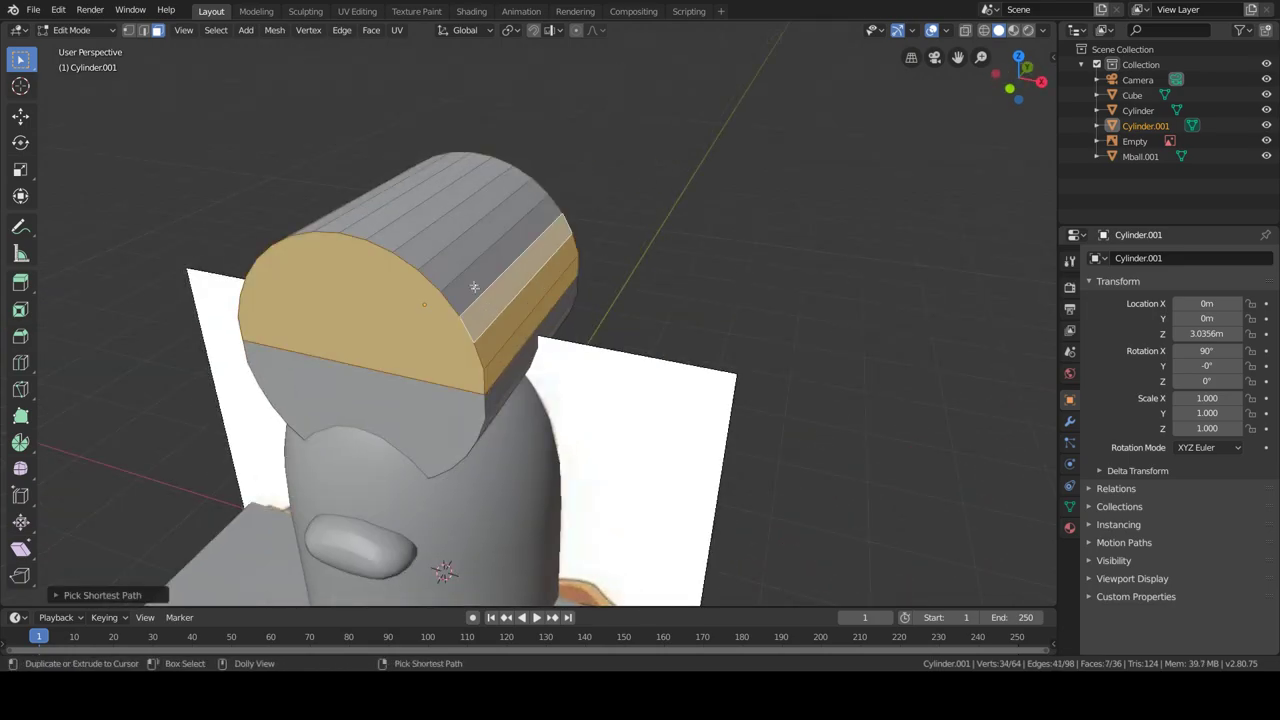
pyautogui.moveTo(403, 270); pyautogui.dragTo(509, 400, button='middle')
pyautogui.press('g')
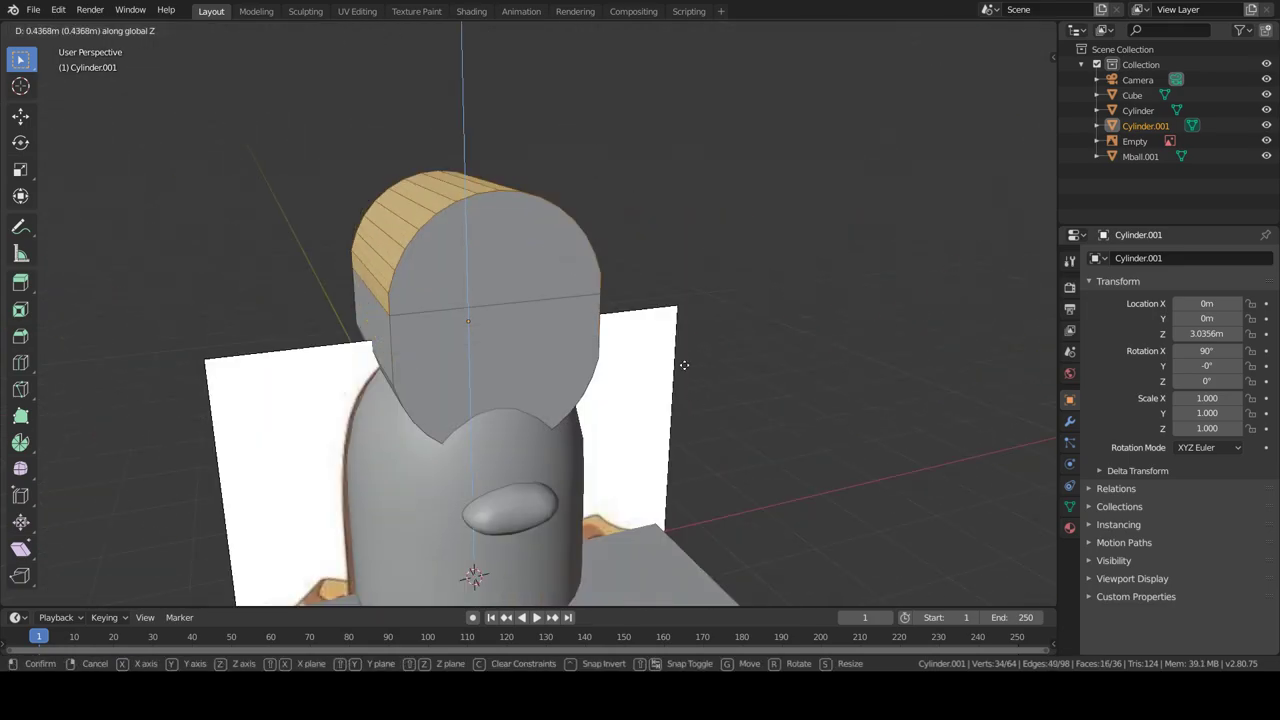
pyautogui.click(670, 335)
# Shrink the arch piece down to about 0.207 scale in Object Mode
pyautogui.press('Tab')
pyautogui.press('s')
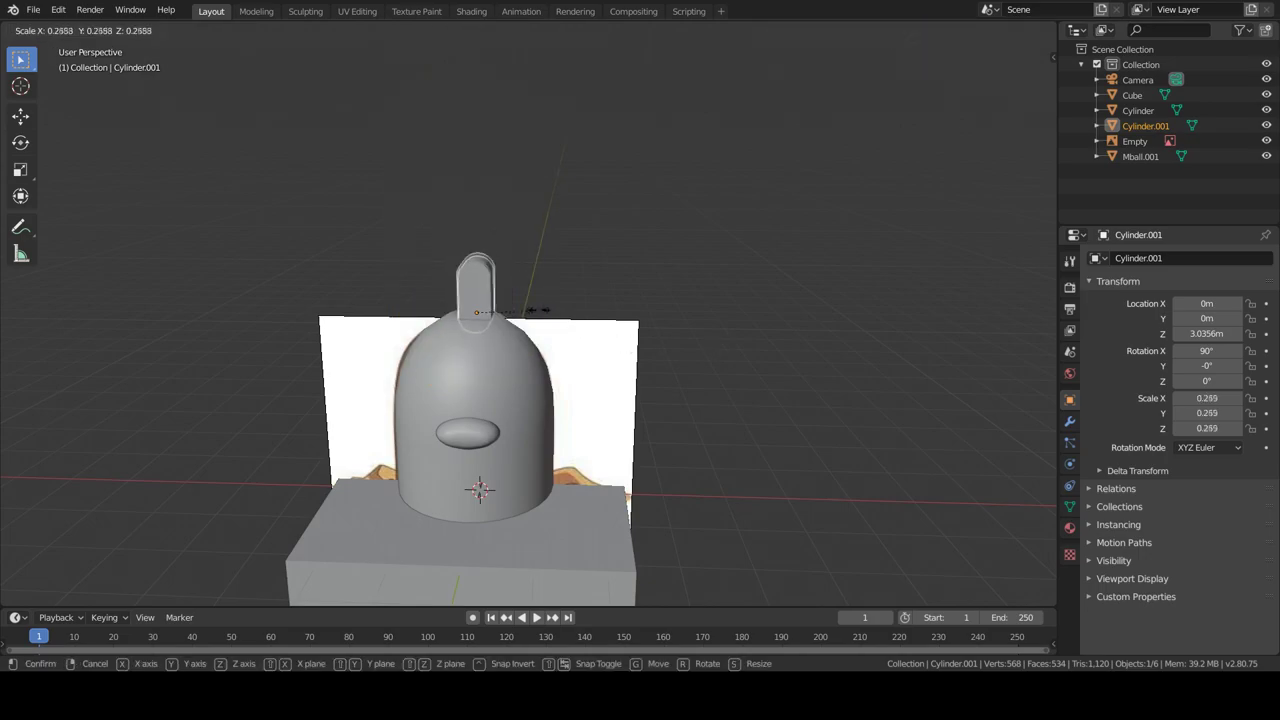
pyautogui.click(534, 306)
# Select the arch piece's front faces and inset them
pyautogui.press('Tab')
pyautogui.scroll(5, 312, 337)
pyautogui.moveTo(312, 337); pyautogui.dragTo(540, 330, button='middle')
pyautogui.click(540, 330)
pyautogui.keyDown('shift'); pyautogui.click(520, 140); pyautogui.keyUp('shift')
pyautogui.rightClick(517, 314)
pyautogui.click(517, 314)
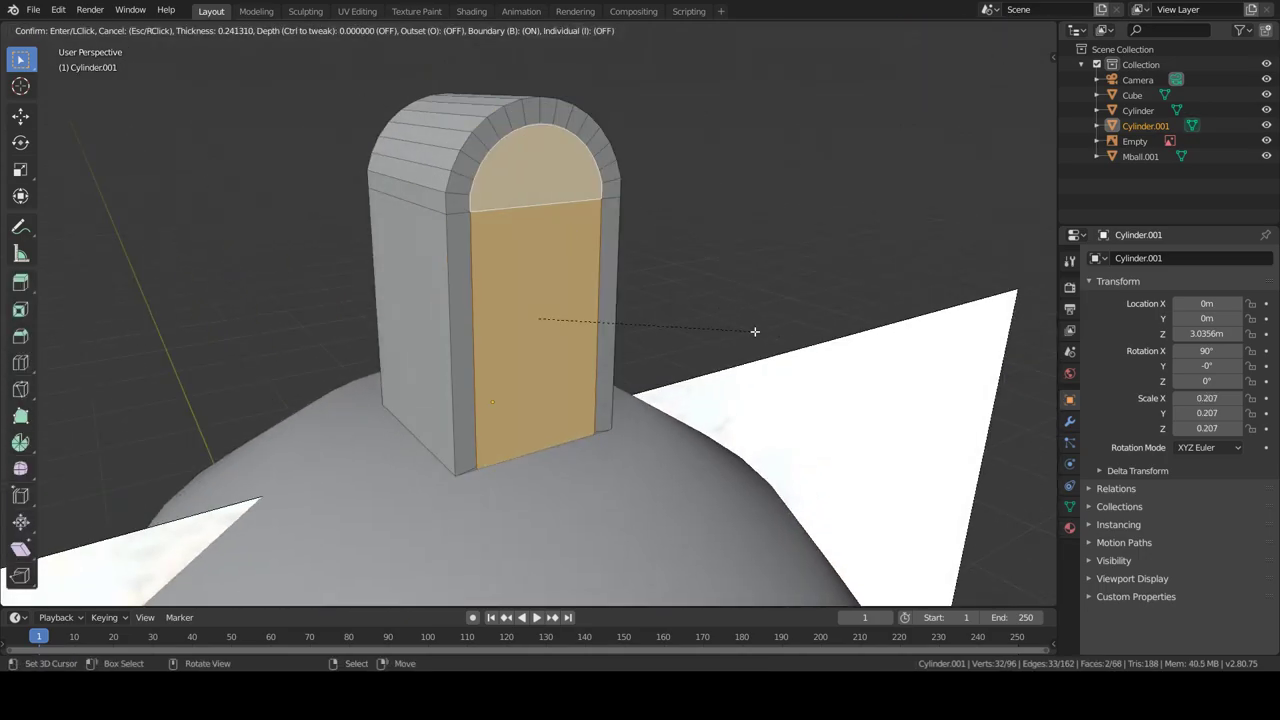
# Extrude the inset front faces, scale them inward and push them back along Y as a recess
pyautogui.press('g')
pyautogui.press('y')
pyautogui.press('e')
pyautogui.rightClick(601, 421)
pyautogui.press('s')
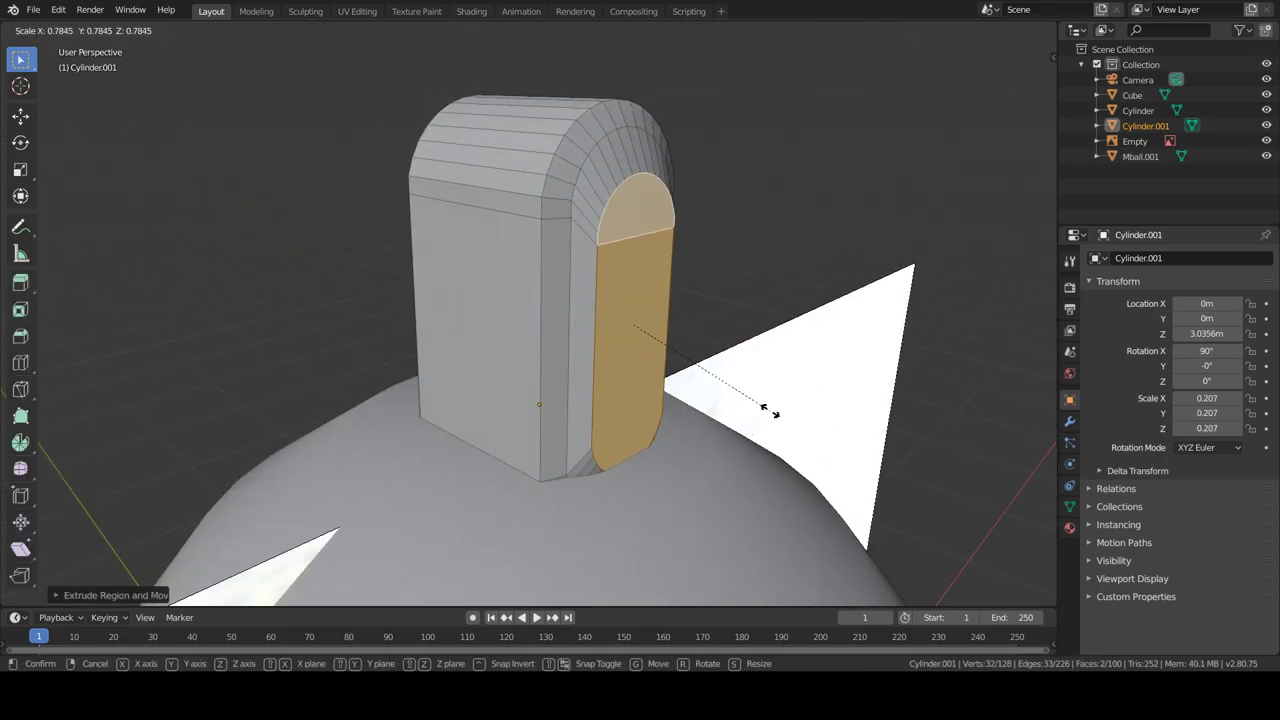
pyautogui.click(742, 405)
pyautogui.moveTo(742, 405); pyautogui.dragTo(801, 393, button='middle')
pyautogui.press('g')
pyautogui.press('y')
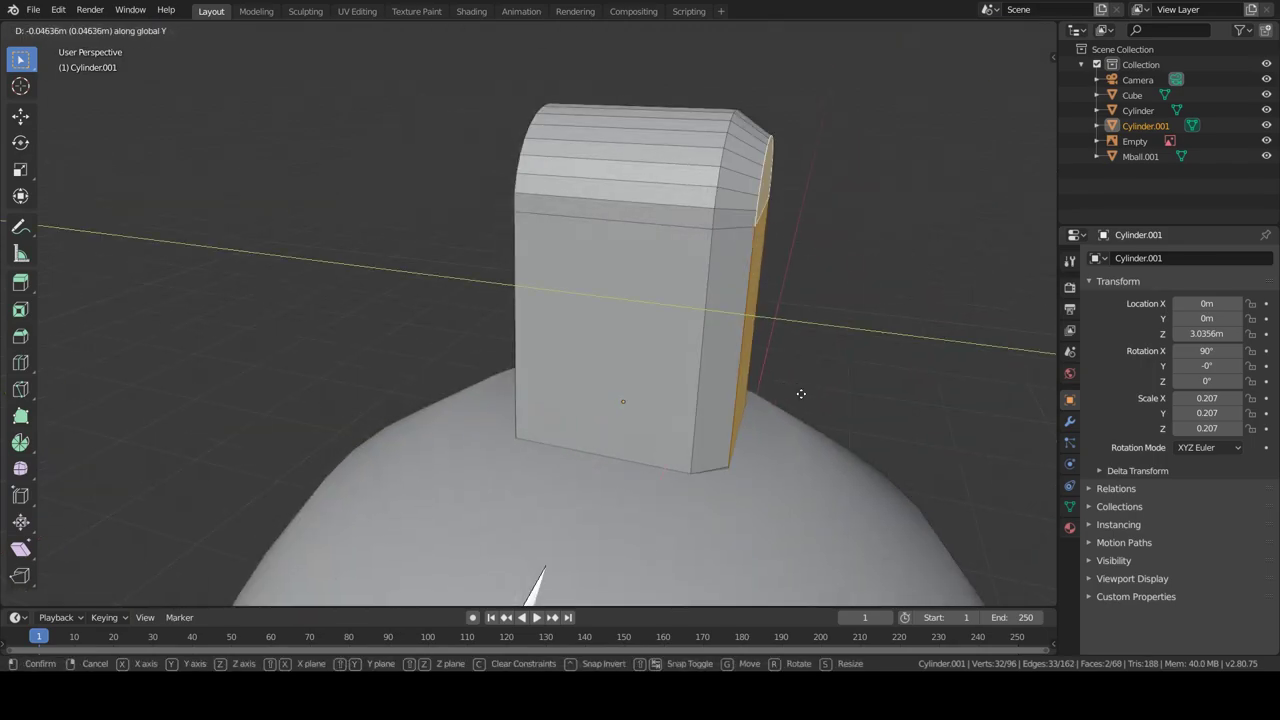
pyautogui.click(732, 253)
# Lower the arch piece along Z to eye height (Z 1.8693 m) and check it in front view
pyautogui.scroll(-3, 843, 293)
pyautogui.moveTo(843, 293)
pyautogui.mouseDown(button='middle')
pyautogui.moveTo(610, 333)
pyautogui.moveTo(642, 480)
pyautogui.mouseUp(button='middle')
pyautogui.press('Tab')
pyautogui.press('g')
pyautogui.press('z')
pyautogui.click(642, 501)
pyautogui.press('KP_1')
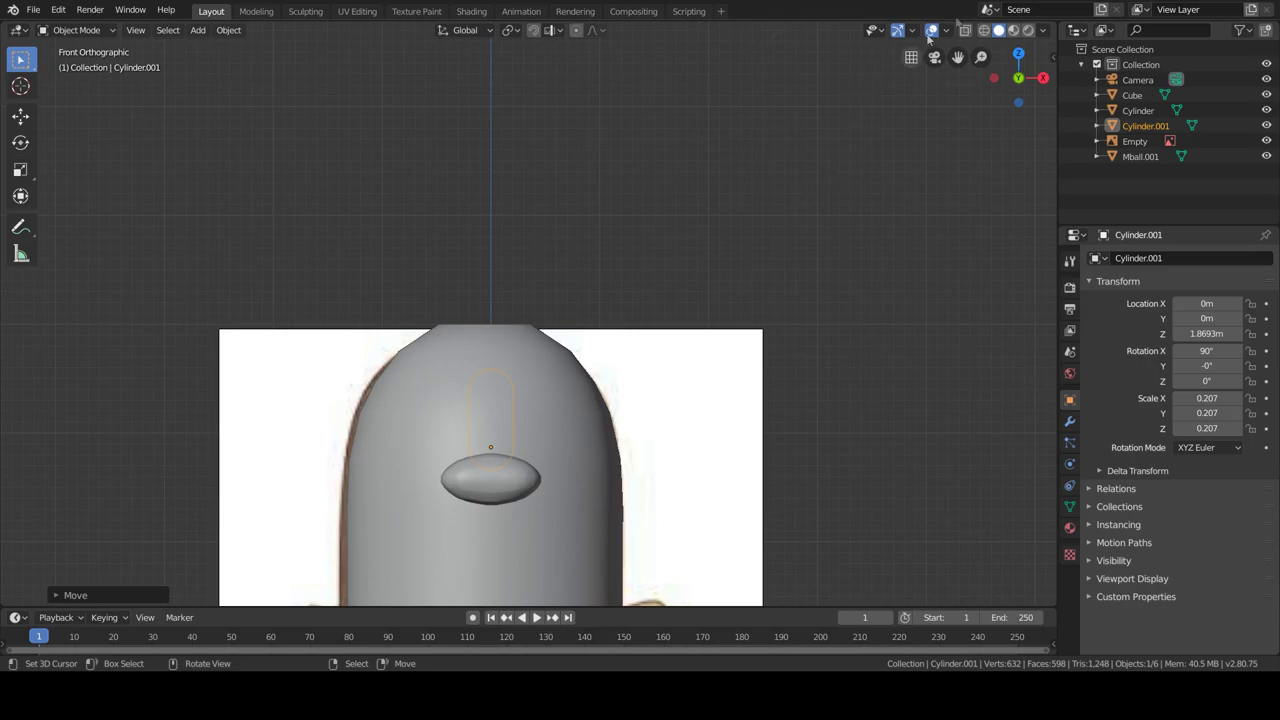
# Move the shrunken eye piece sideways and down over Diglett's left eye
pyautogui.press('Tab')
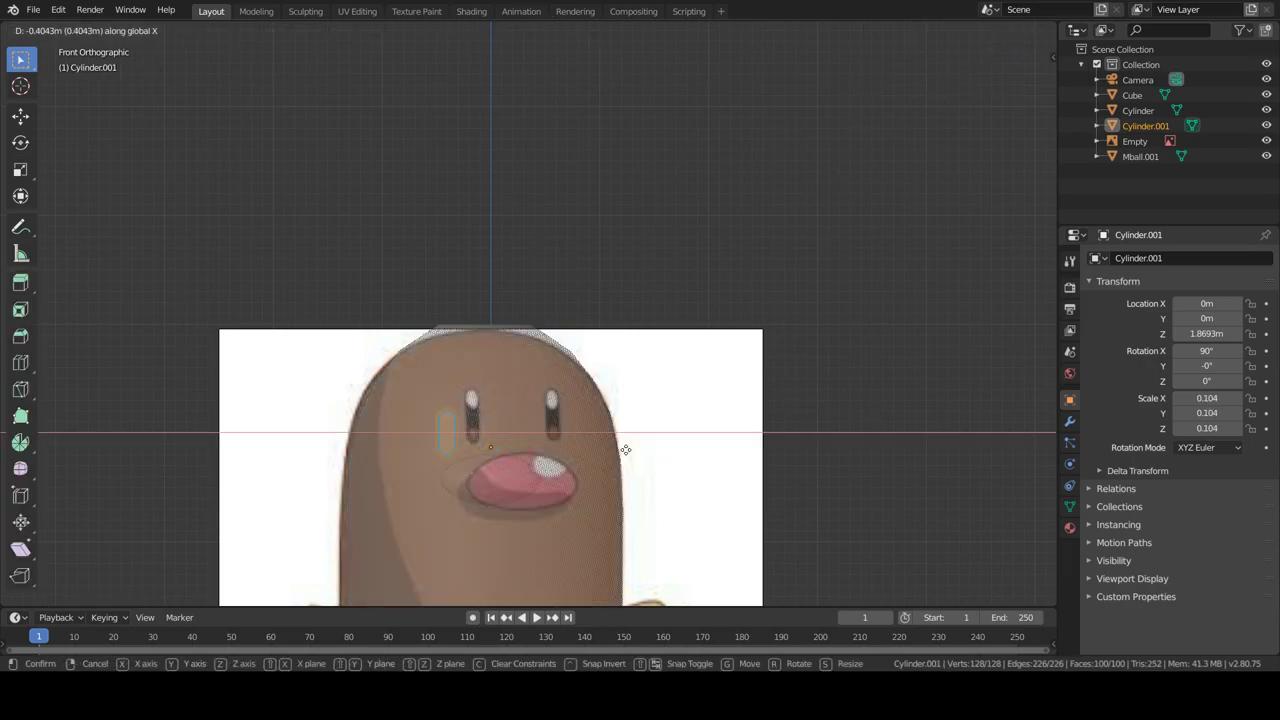
pyautogui.click(625, 450)
pyautogui.press('g')
pyautogui.press('z')
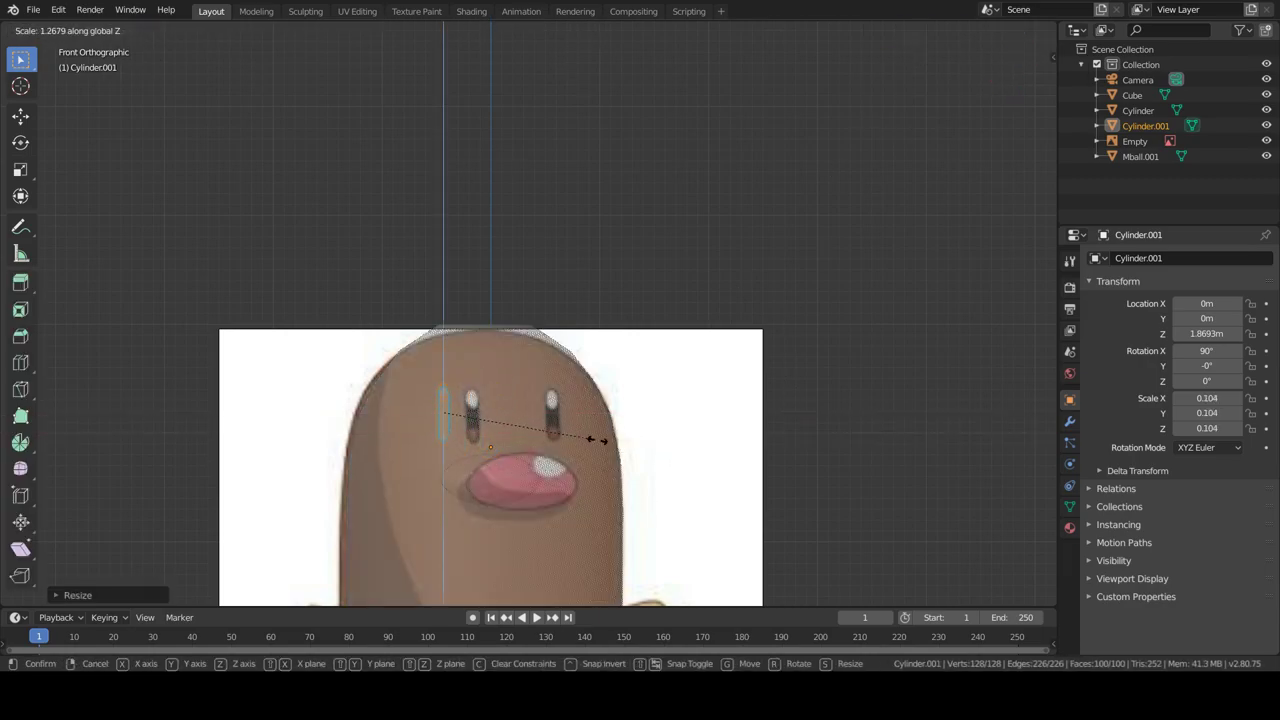
# Add a Mirror modifier to the eye with only the X axis enabled
pyautogui.click(1069, 421)
pyautogui.click(1180, 258)
pyautogui.click(962, 414)
pyautogui.click(1104, 359)
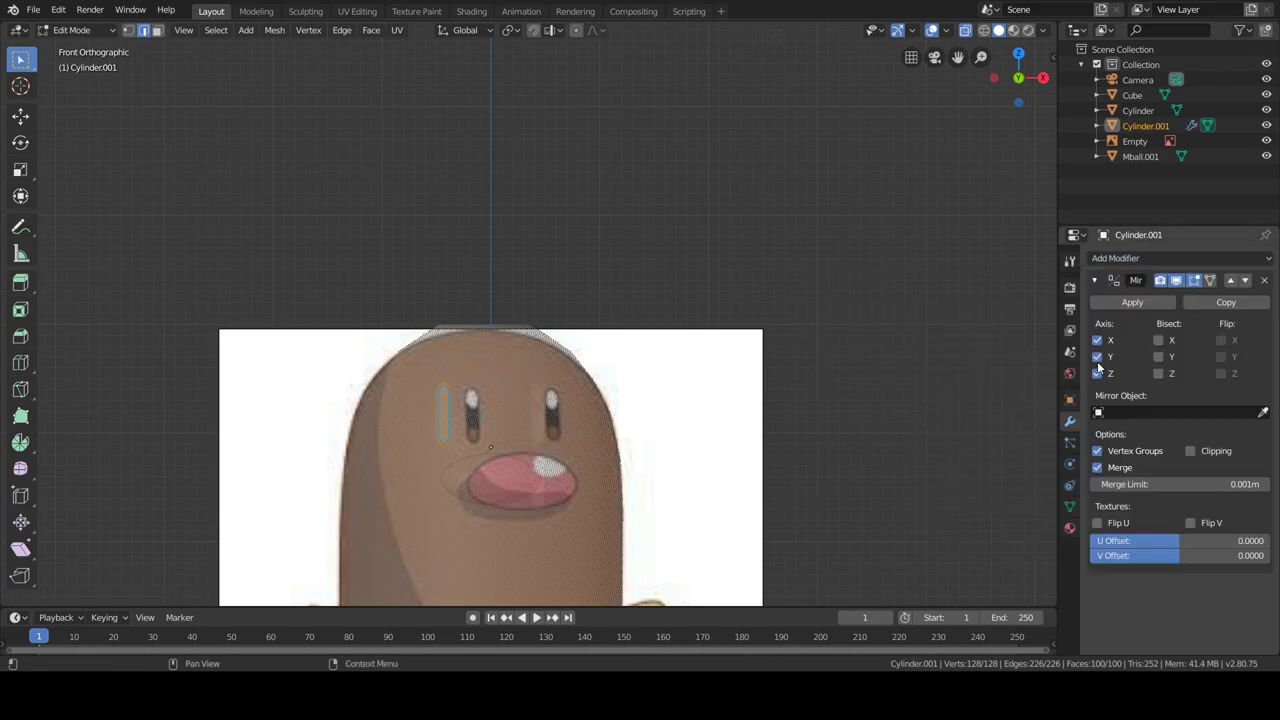
pyautogui.moveTo(868, 443); pyautogui.dragTo(1087, 393, button='middle')
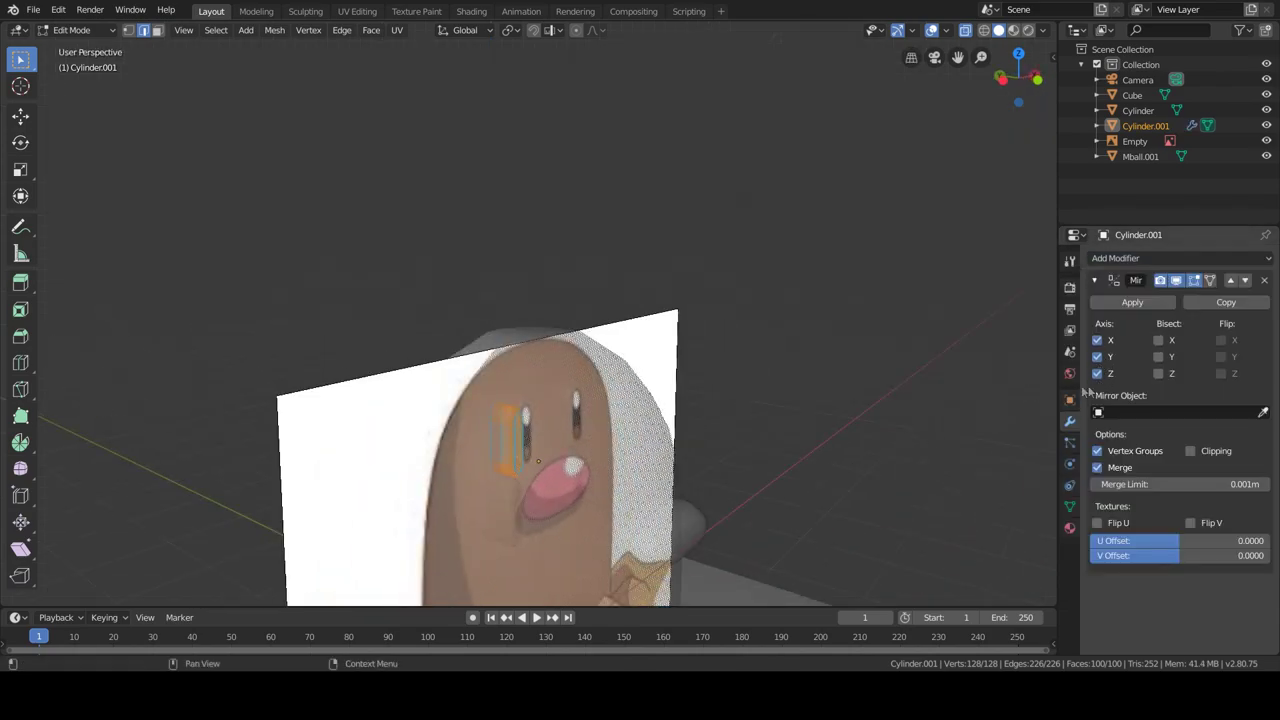
pyautogui.click(1097, 341)
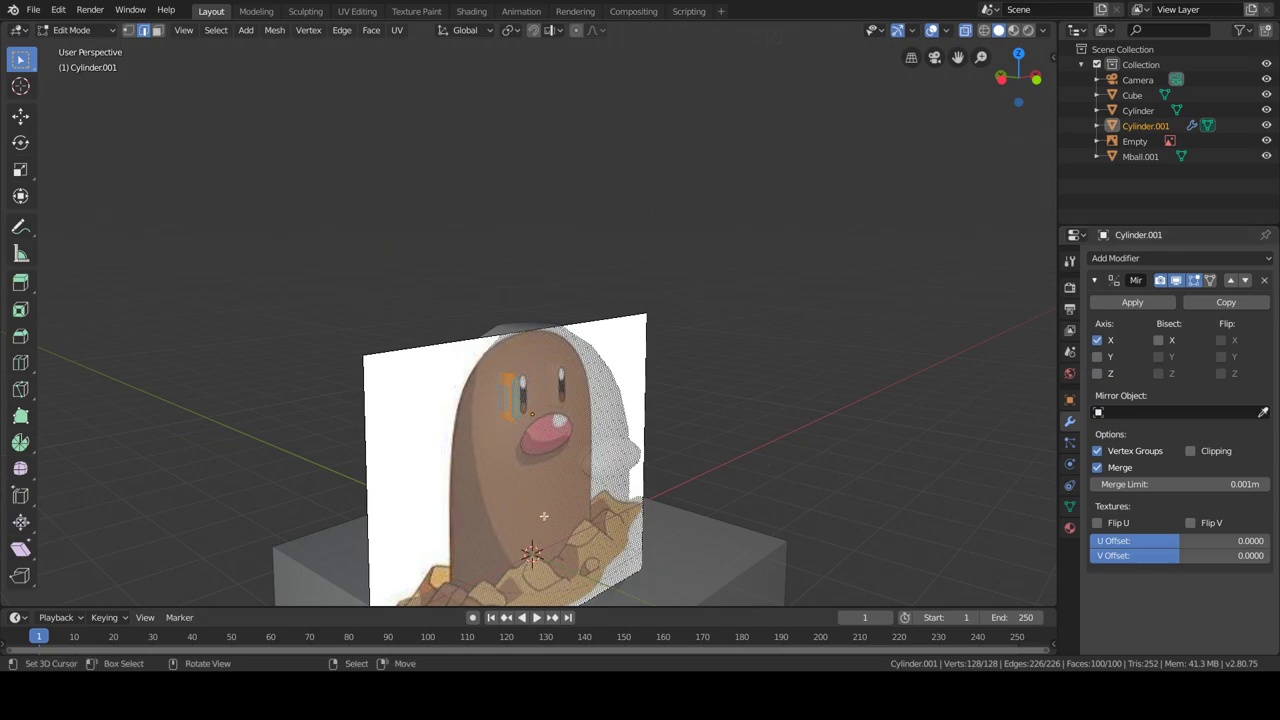
# Reposition the eye vertices and rotate the eye about X to fit the face
pyautogui.moveTo(544, 516); pyautogui.dragTo(600, 518, button='middle')
pyautogui.press('g')
pyautogui.click(678, 523)
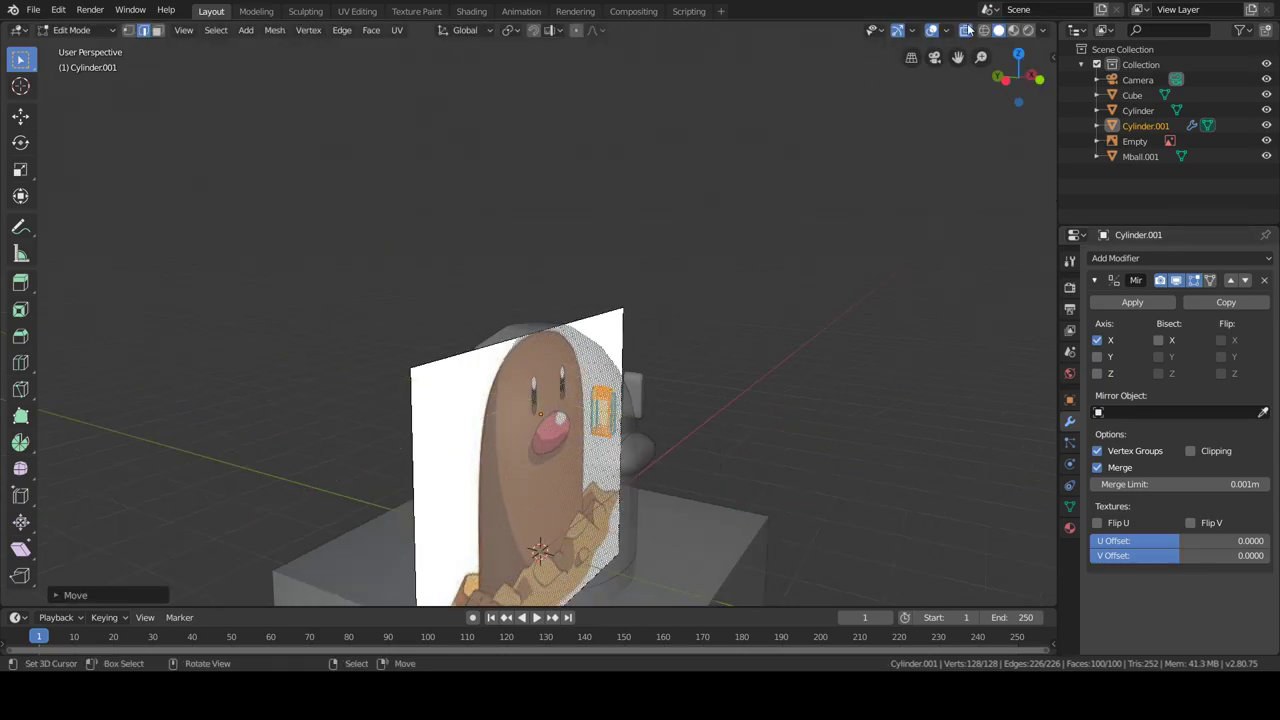
pyautogui.moveTo(900, 200); pyautogui.dragTo(781, 450, button='middle')
pyautogui.scroll(3, 781, 450)
pyautogui.press('r')
pyautogui.press('r')
pyautogui.press('x')
pyautogui.moveTo(635, 475)
pyautogui.mouseDown(button='middle')
pyautogui.moveTo(820, 470)
pyautogui.moveTo(650, 480)
pyautogui.mouseUp(button='middle')
pyautogui.click(841, 445)
pyautogui.scroll(-3, 650, 480)
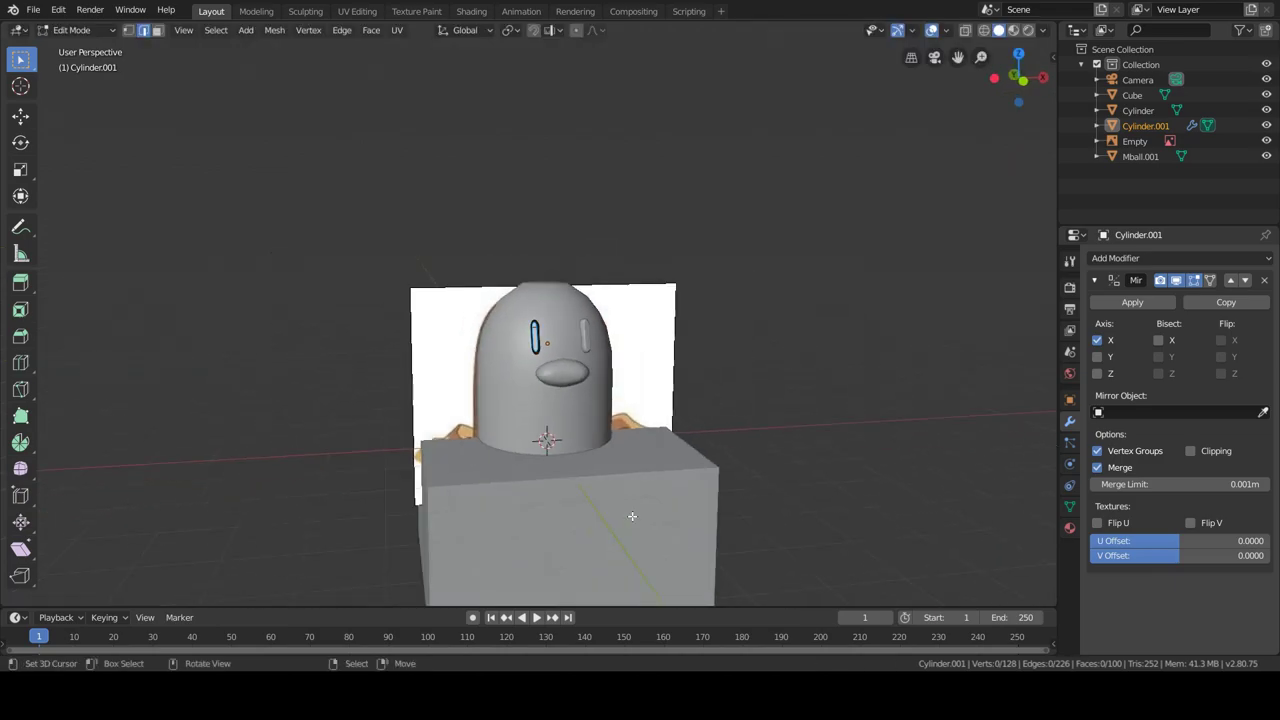
pyautogui.press('Tab')
# Add a new cube to the scene
pyautogui.click(646, 485)
pyautogui.hotkey('shift', 'a')
pyautogui.click(710, 398)
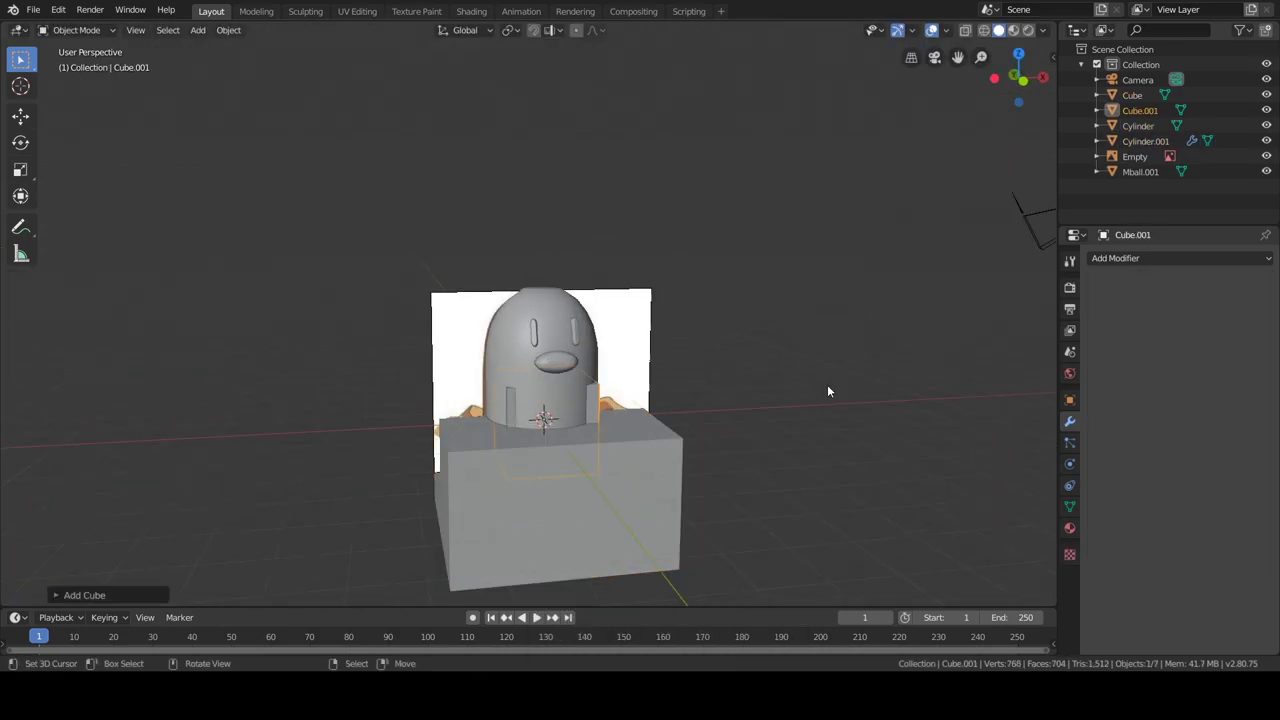
# Raise the new cube along Z and subdivide its mesh in Edit Mode
pyautogui.press('Tab')
pyautogui.press('g')
pyautogui.press('z')
pyautogui.click(649, 371)
pyautogui.rightClick(560, 194)
pyautogui.click(560, 194)
# Try a Knife cut with Clear Outer on the cube, then undo it
pyautogui.moveTo(560, 194); pyautogui.dragTo(602, 308, button='middle')
pyautogui.press('F3')
pyautogui.write('knife')
pyautogui.press('Return')
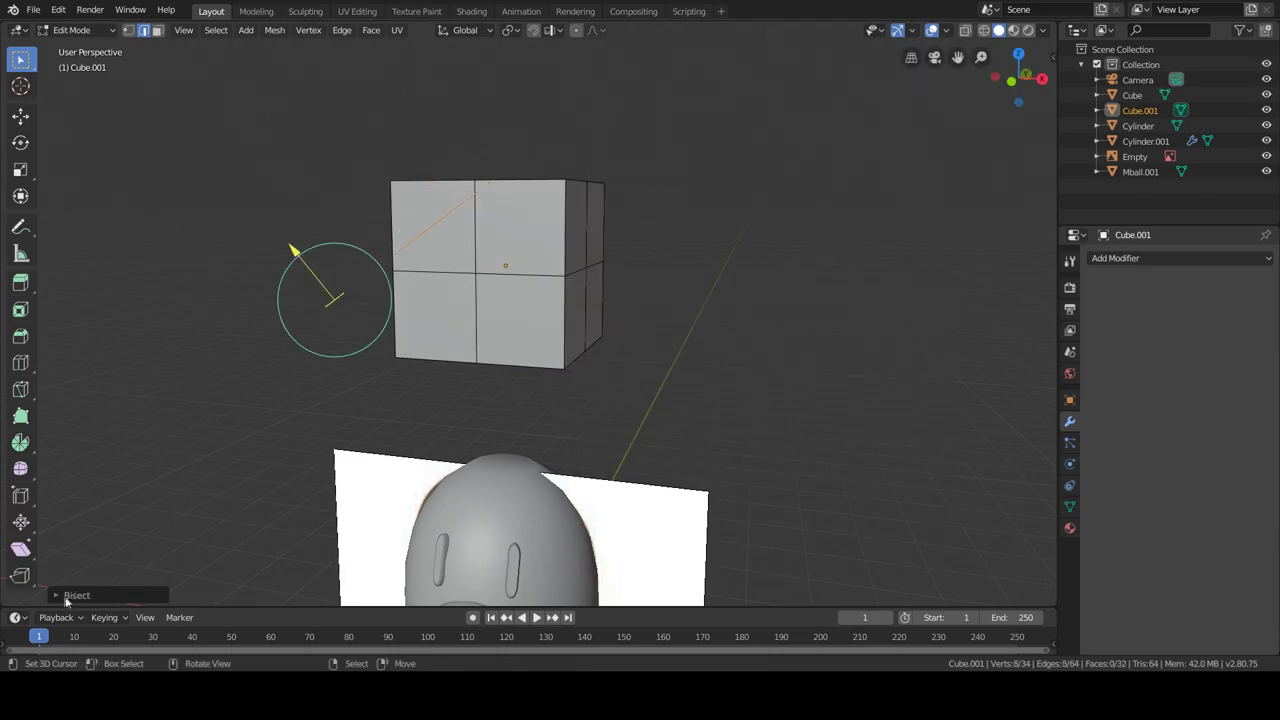
pyautogui.click(66, 595)
pyautogui.click(247, 556)
pyautogui.click(247, 556)
pyautogui.click(247, 572)
pyautogui.moveTo(330, 430); pyautogui.dragTo(401, 415, button='middle')
pyautogui.hotkey('ctrl', 'z')
# Bisect the cube with slanted cuts to carve faceted rock faces
pyautogui.press('F3')
pyautogui.write('bisect')
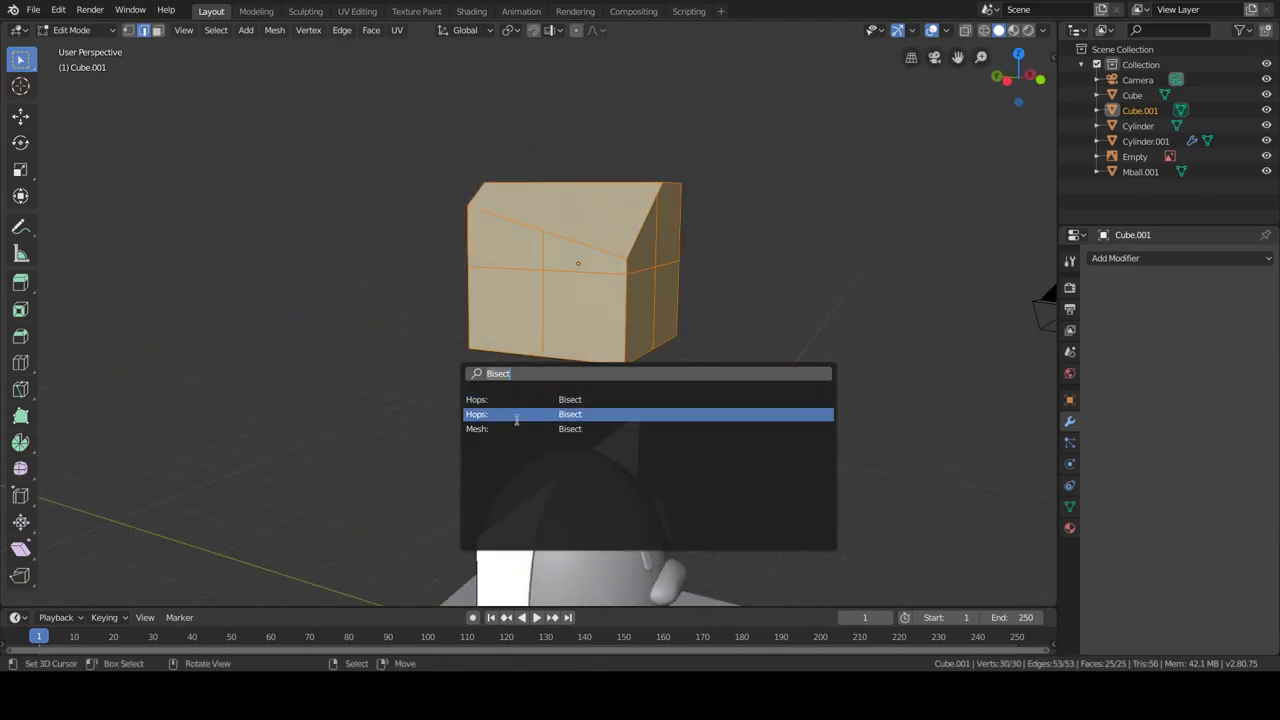
pyautogui.press('Return')
pyautogui.moveTo(450, 140); pyautogui.dragTo(600, 360)
pyautogui.moveTo(420, 440); pyautogui.dragTo(463, 447, button='middle')
pyautogui.hotkey('ctrl', 'z')
pyautogui.press('F3')
pyautogui.write('bisect')
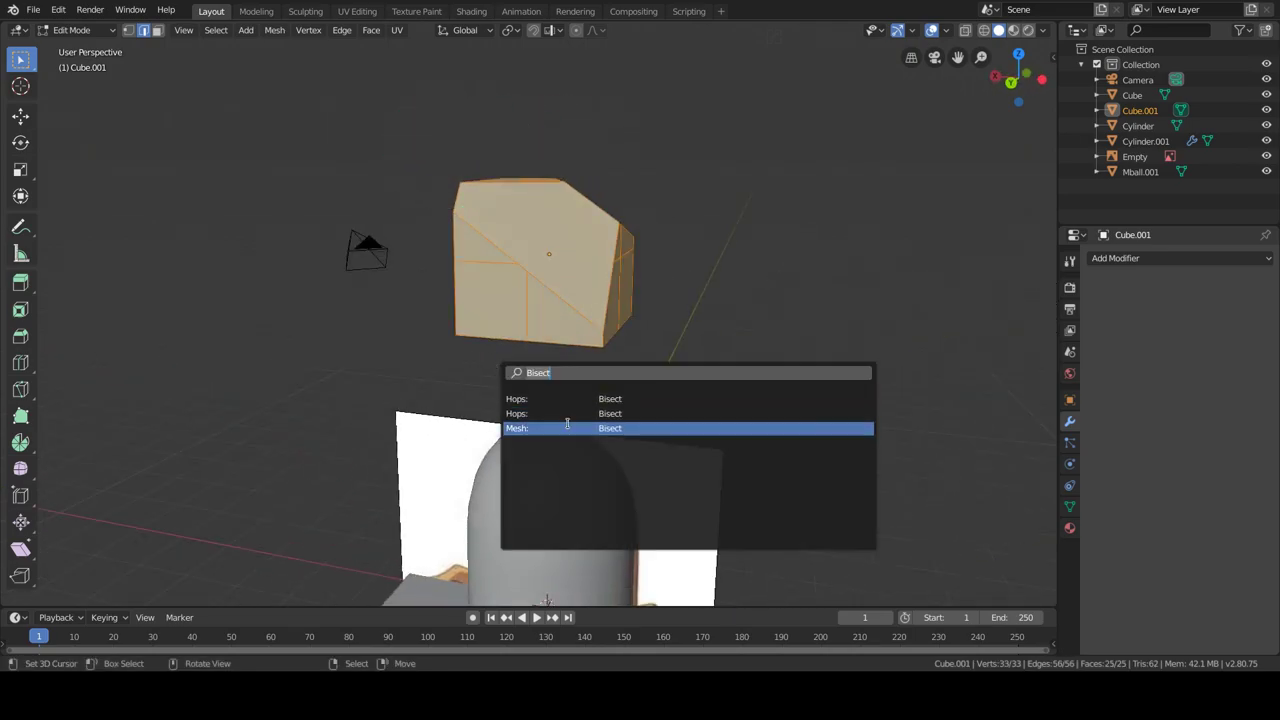
pyautogui.click(563, 428)
pyautogui.moveTo(528, 186); pyautogui.dragTo(457, 314)
pyautogui.moveTo(400, 357)
pyautogui.mouseDown(button='middle')
pyautogui.moveTo(479, 396)
pyautogui.moveTo(357, 366)
pyautogui.mouseUp(button='middle')
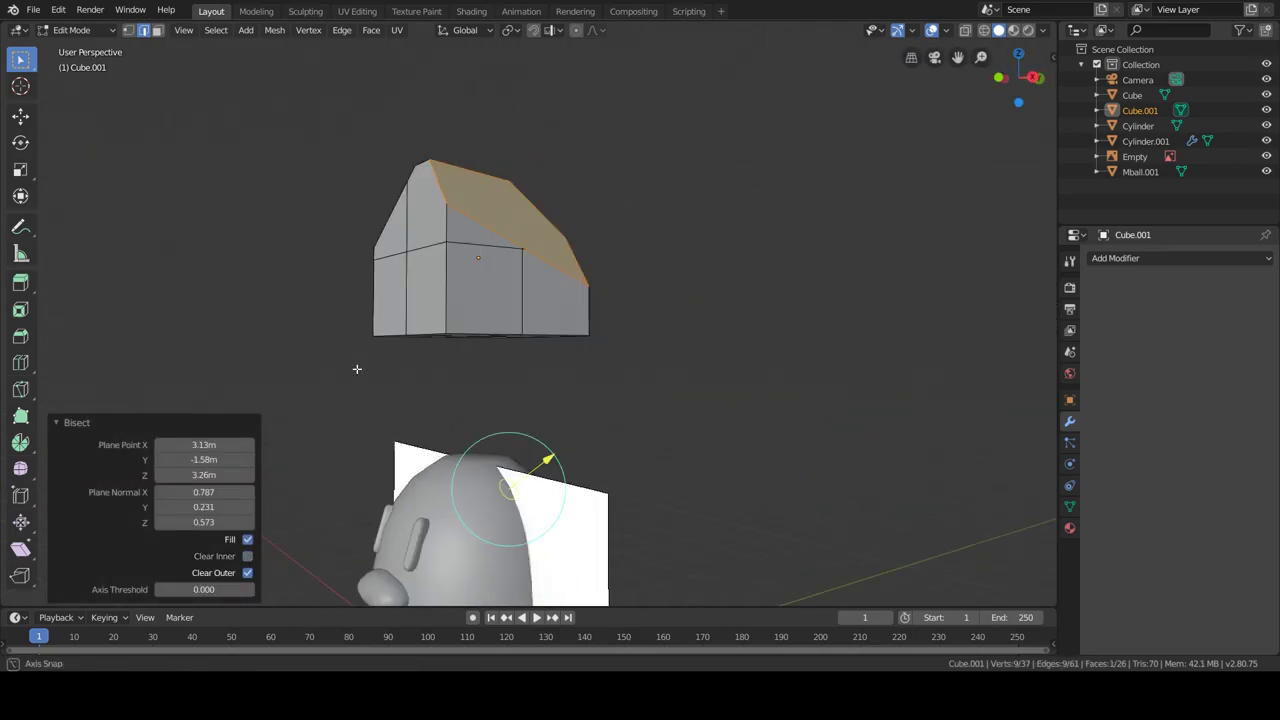
# Select the whole rock mesh and run Separate from command search
pyautogui.press('a')
pyautogui.press('F3')
pyautogui.write('sep')
pyautogui.press('Return')
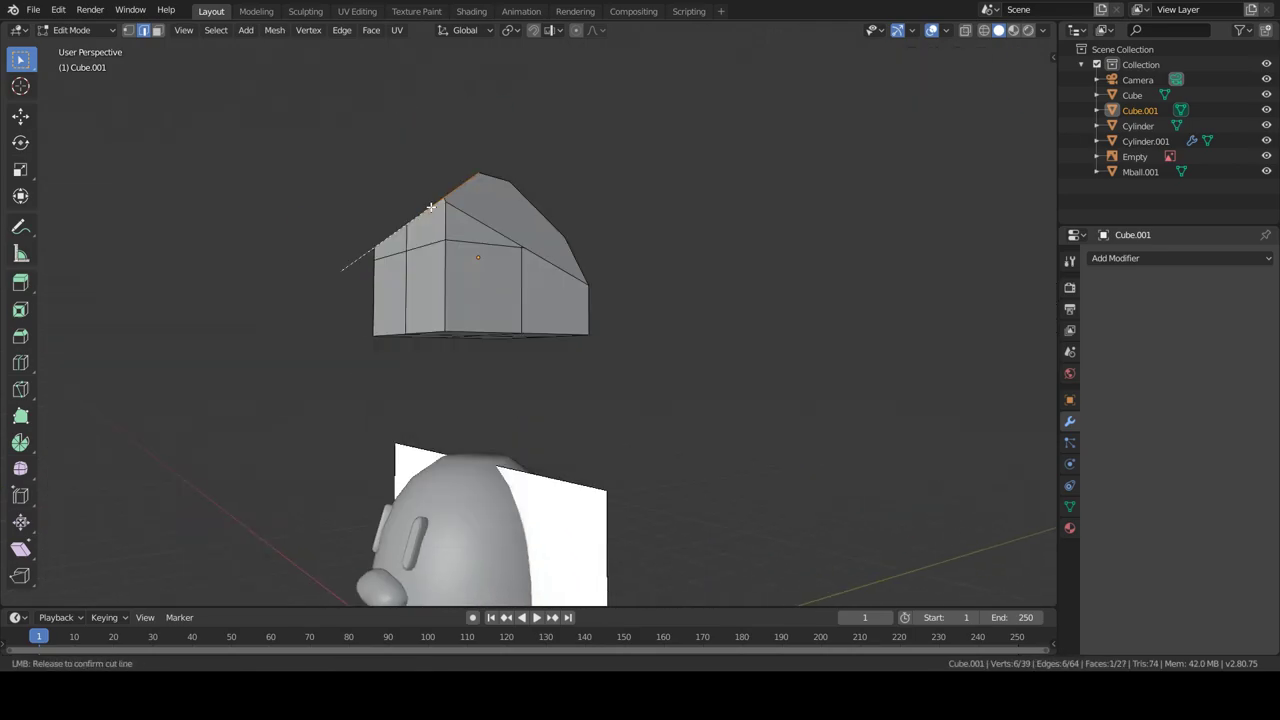
# Move the rock down along Z to the base of Diglett's body
pyautogui.press('Tab')
pyautogui.moveTo(500, 380)
pyautogui.mouseDown(button='middle')
pyautogui.moveTo(650, 380)
pyautogui.moveTo(857, 478)
pyautogui.mouseUp(button='middle')
pyautogui.press('g')
pyautogui.press('z')
pyautogui.click(686, 418)
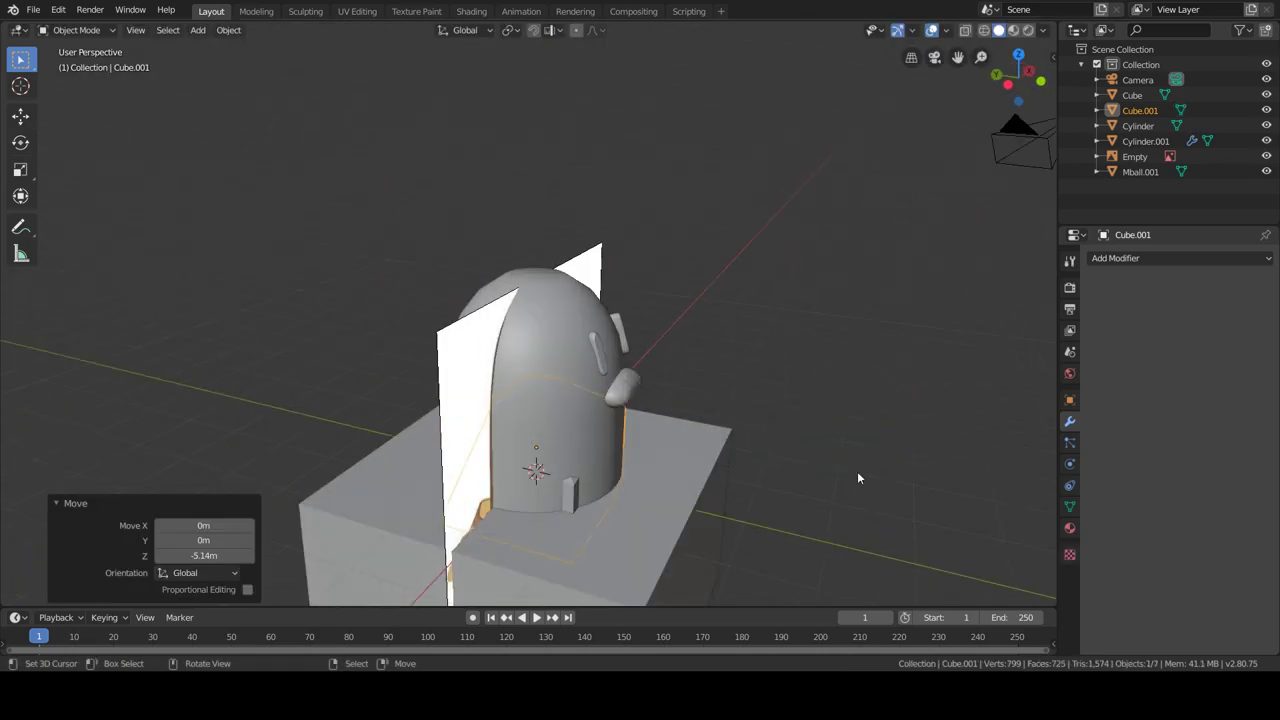
pyautogui.press('g')
pyautogui.click(776, 520)
pyautogui.scroll(5, 713, 428)
# Duplicate the front rock block, then duplicate it with its two neighbouring rocks
pyautogui.moveTo(713, 428)
pyautogui.mouseDown(button='middle')
pyautogui.moveTo(713, 411)
pyautogui.moveTo(609, 423)
pyautogui.mouseUp(button='middle')
pyautogui.click(653, 391)
pyautogui.hotkey('shift', 'd')
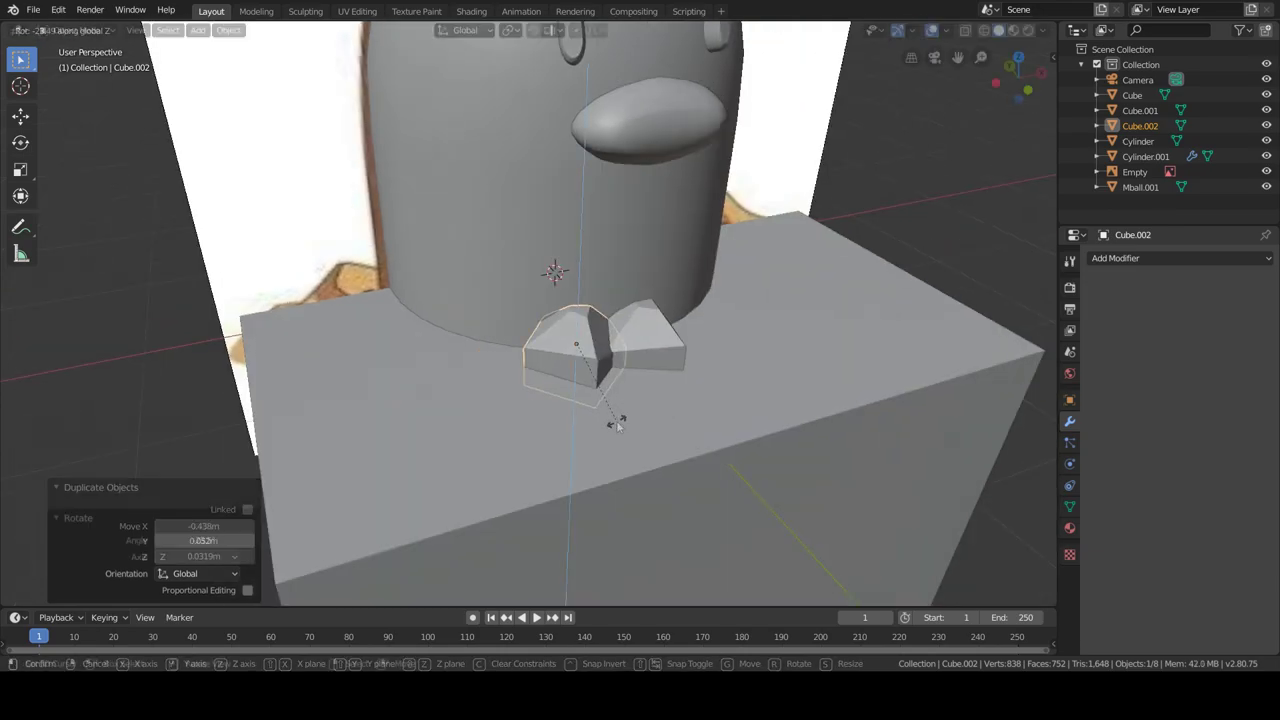
pyautogui.click(609, 423)
pyautogui.keyDown('shift'); pyautogui.click(585, 363); pyautogui.keyUp('shift')
pyautogui.keyDown('shift'); pyautogui.click(645, 340); pyautogui.keyUp('shift')
pyautogui.hotkey('shift', 'd')
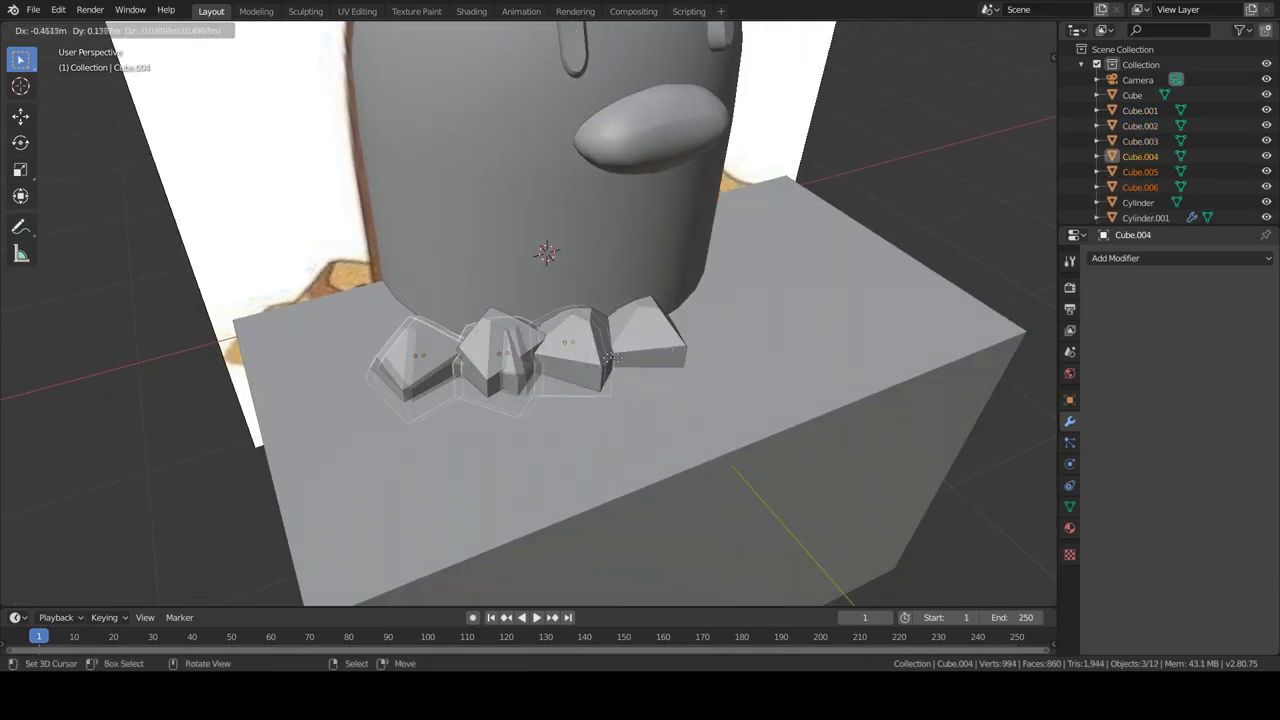
pyautogui.click(440, 400)
# Rotate the copied rocks and shift them along X into place
pyautogui.press('r')
pyautogui.click(437, 420)
pyautogui.press('g')
pyautogui.press('x')
pyautogui.click(530, 386)
pyautogui.press('g')
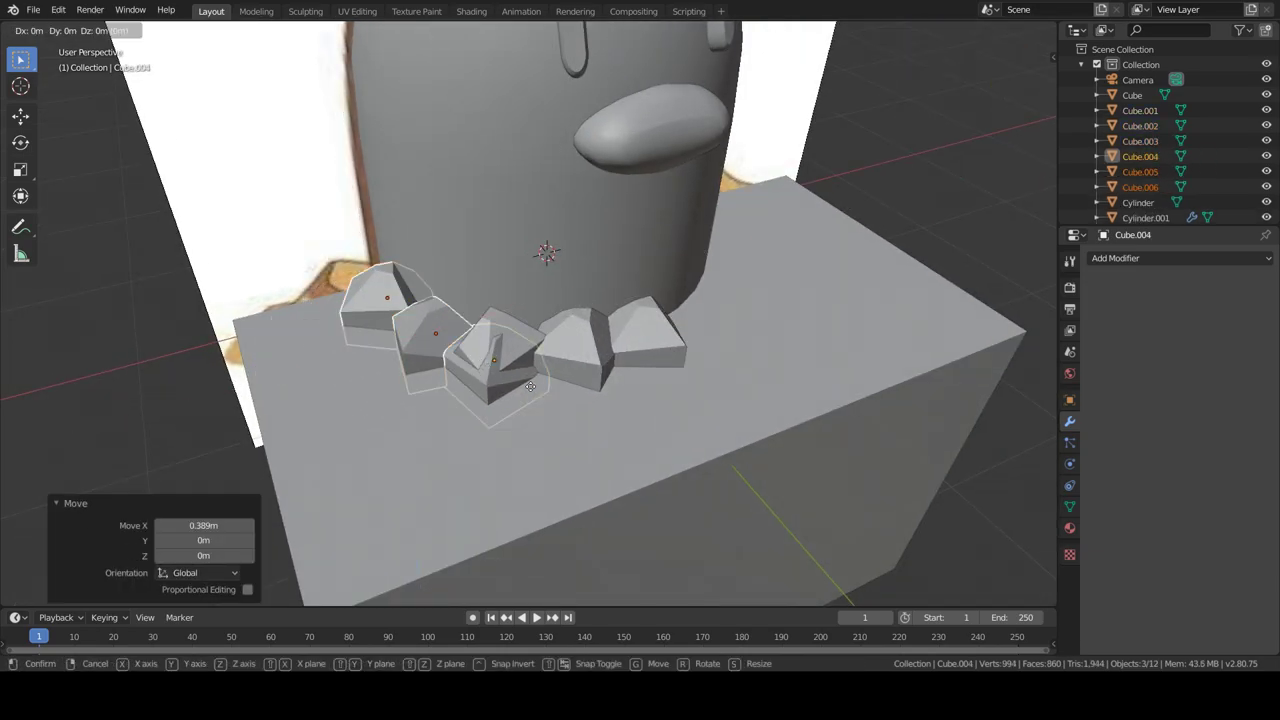
pyautogui.click(541, 364)
# Make another copy of the rocks and tilt the copies about the X axis
pyautogui.moveTo(499, 352)
pyautogui.mouseDown(button='middle')
pyautogui.moveTo(652, 399)
pyautogui.moveTo(602, 433)
pyautogui.mouseUp(button='middle')
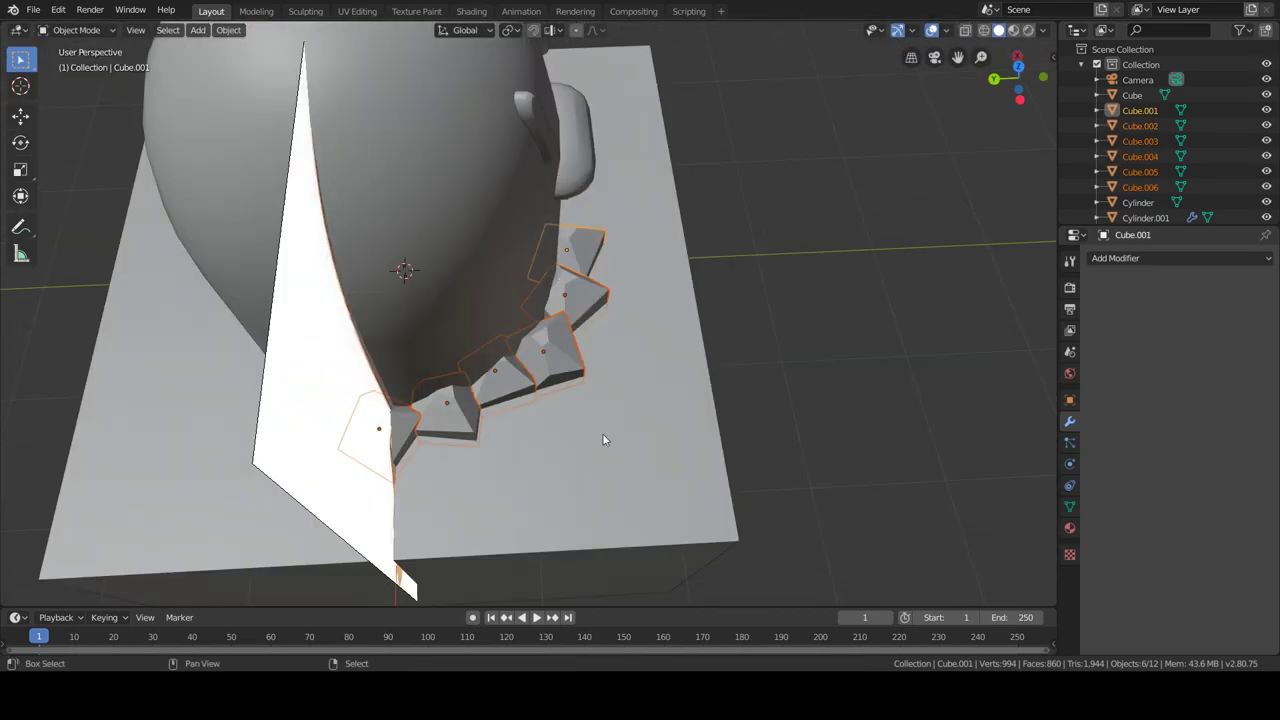
pyautogui.hotkey('shift', 'd')
pyautogui.press('r')
pyautogui.press('x')
pyautogui.click(443, 500)
# Turn the copies about Z around the body and shift them along X
pyautogui.moveTo(443, 500); pyautogui.dragTo(480, 420, button='middle')
pyautogui.press('r')
pyautogui.press('z')
pyautogui.click(496, 417)
pyautogui.press('g')
pyautogui.press('x')
# Rotate the rocks further about Z and move them along Y into the ring
pyautogui.moveTo(522, 418)
pyautogui.mouseDown(button='middle')
pyautogui.moveTo(560, 390)
pyautogui.moveTo(707, 352)
pyautogui.mouseUp(button='middle')
pyautogui.press('r')
pyautogui.press('z')
pyautogui.click(560, 385)
pyautogui.press('g')
pyautogui.press('y')
pyautogui.click(565, 375)
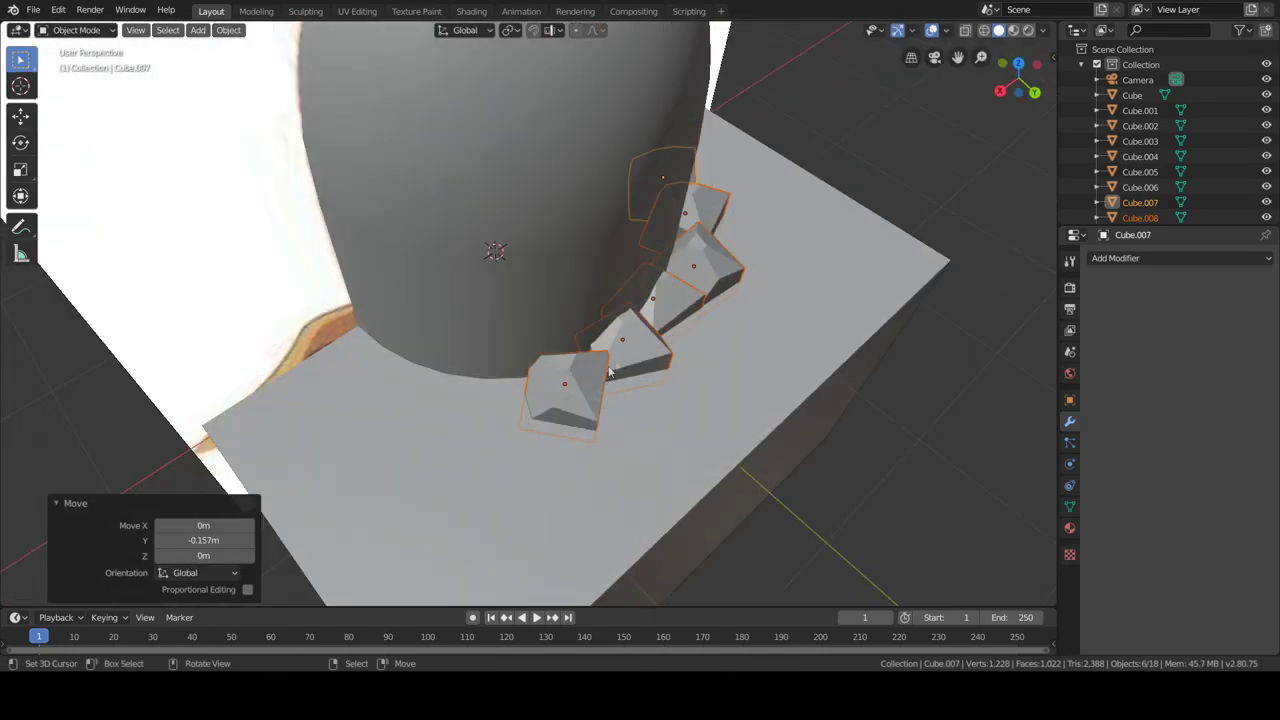
# Duplicate the four rocks further along the ring and pull them forward along Y
pyautogui.moveTo(461, 399); pyautogui.dragTo(520, 410, button='middle')
pyautogui.hotkey('shift', 'd')
pyautogui.press('x')
pyautogui.click(589, 430)
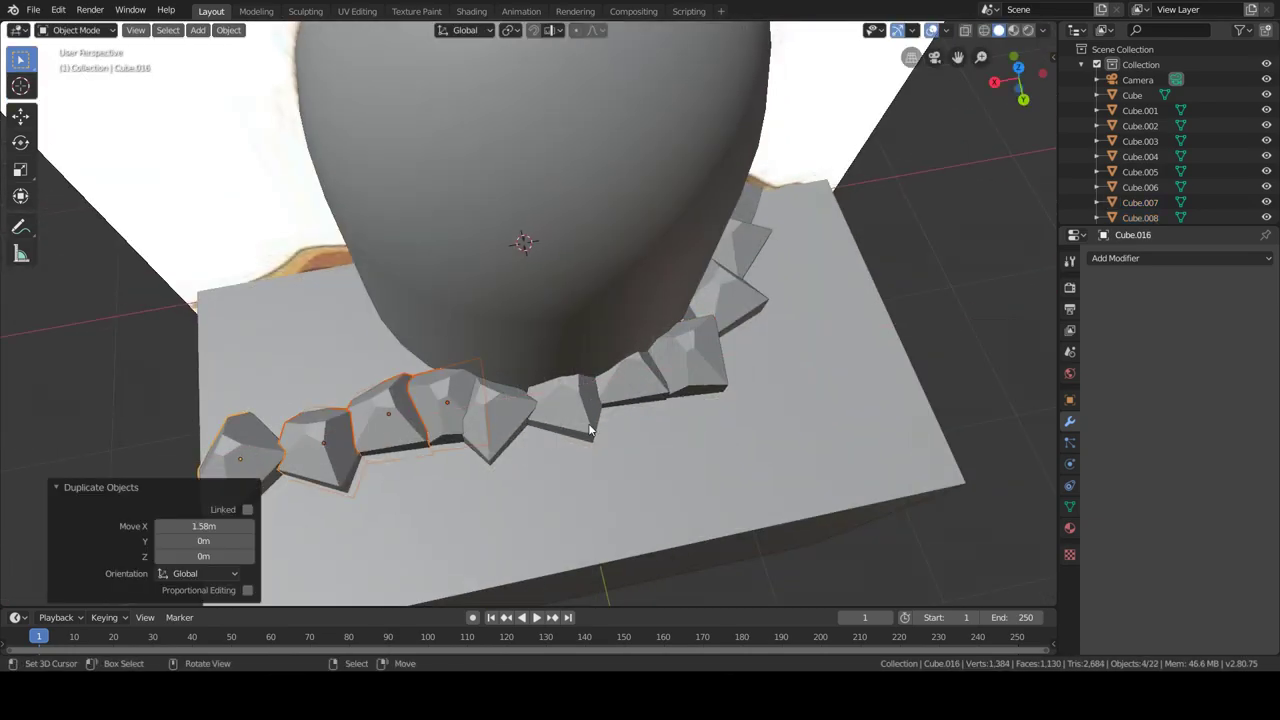
pyautogui.click(423, 500)
pyautogui.press('g')
pyautogui.press('y')
pyautogui.click(583, 466)
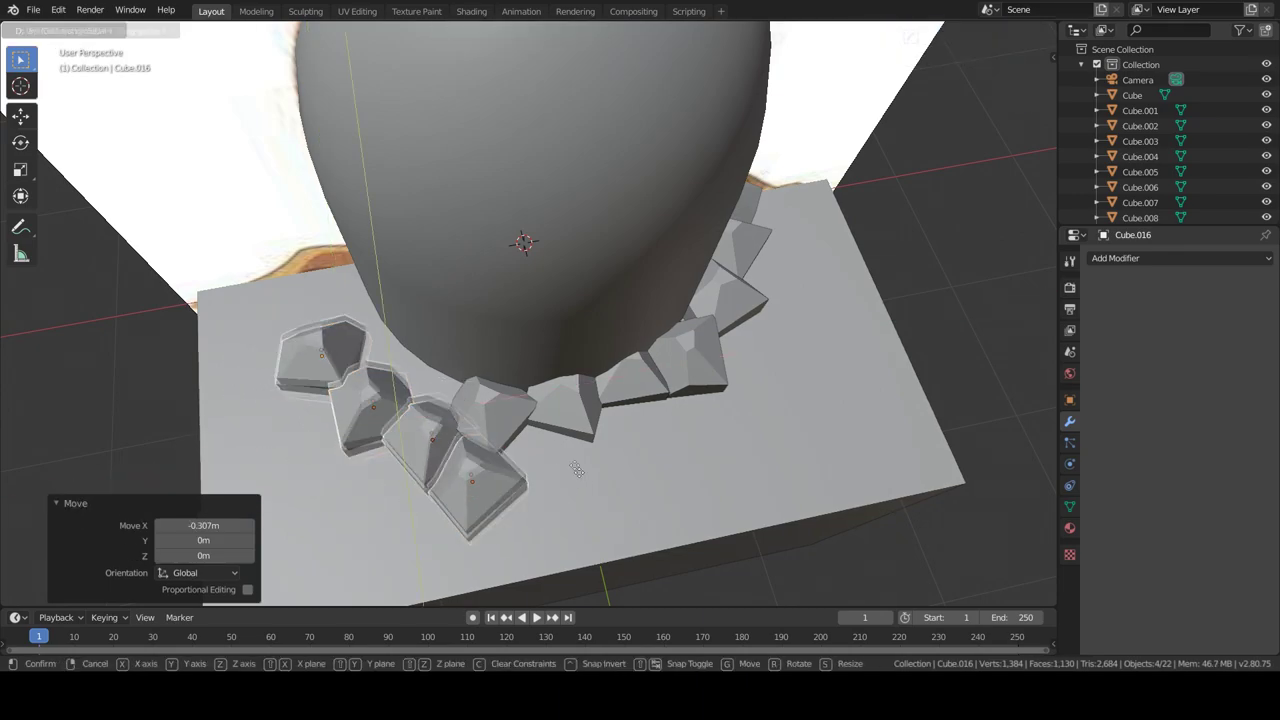
# Reposition one rock, then duplicate two rocks and rotate the copies about Z
pyautogui.moveTo(373, 432); pyautogui.dragTo(775, 375, button='middle')
pyautogui.press('g')
pyautogui.click(423, 428)
pyautogui.click(518, 411)
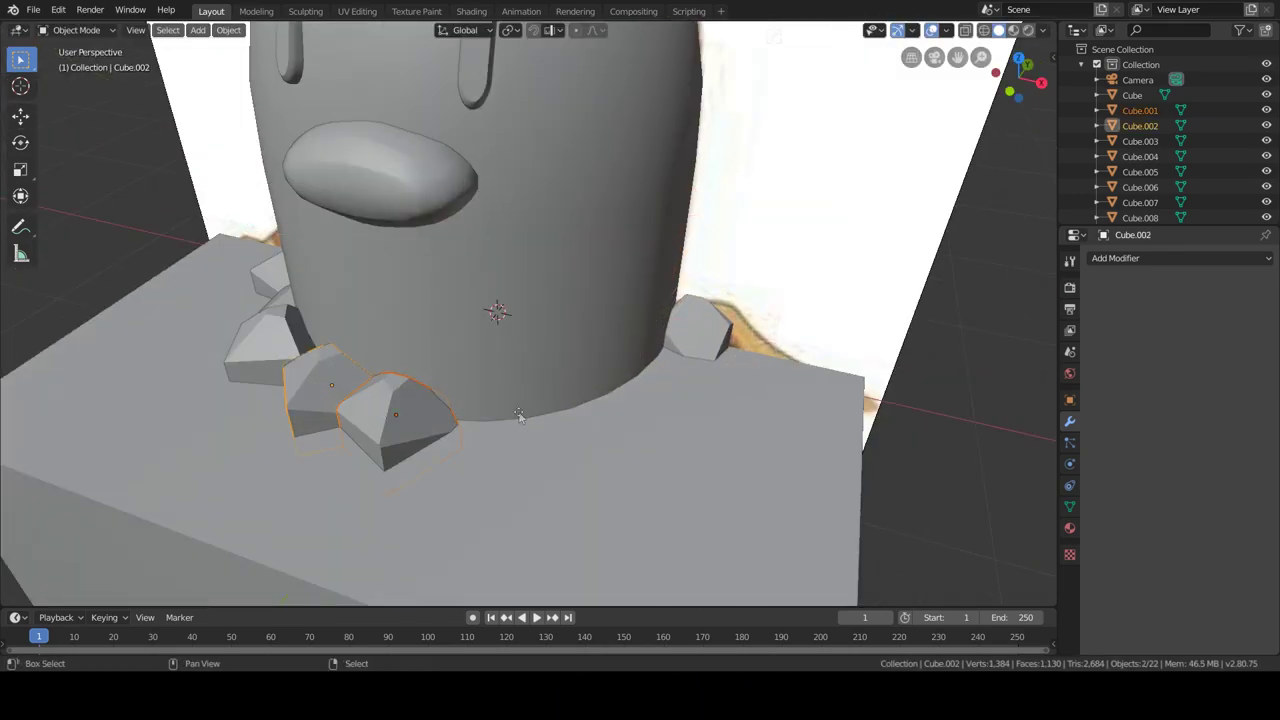
pyautogui.hotkey('shift', 'd')
pyautogui.press('x')
pyautogui.click(675, 443)
pyautogui.press('r')
pyautogui.press('z')
pyautogui.click(609, 527)
# Duplicate two more rocks and turn the copies 24.7° about Z
pyautogui.moveTo(609, 527); pyautogui.dragTo(669, 480, button='middle')
pyautogui.click(605, 500)
pyautogui.hotkey('shift', 'd')
pyautogui.click(669, 480)
pyautogui.press('r')
pyautogui.press('z')
pyautogui.click(636, 470)
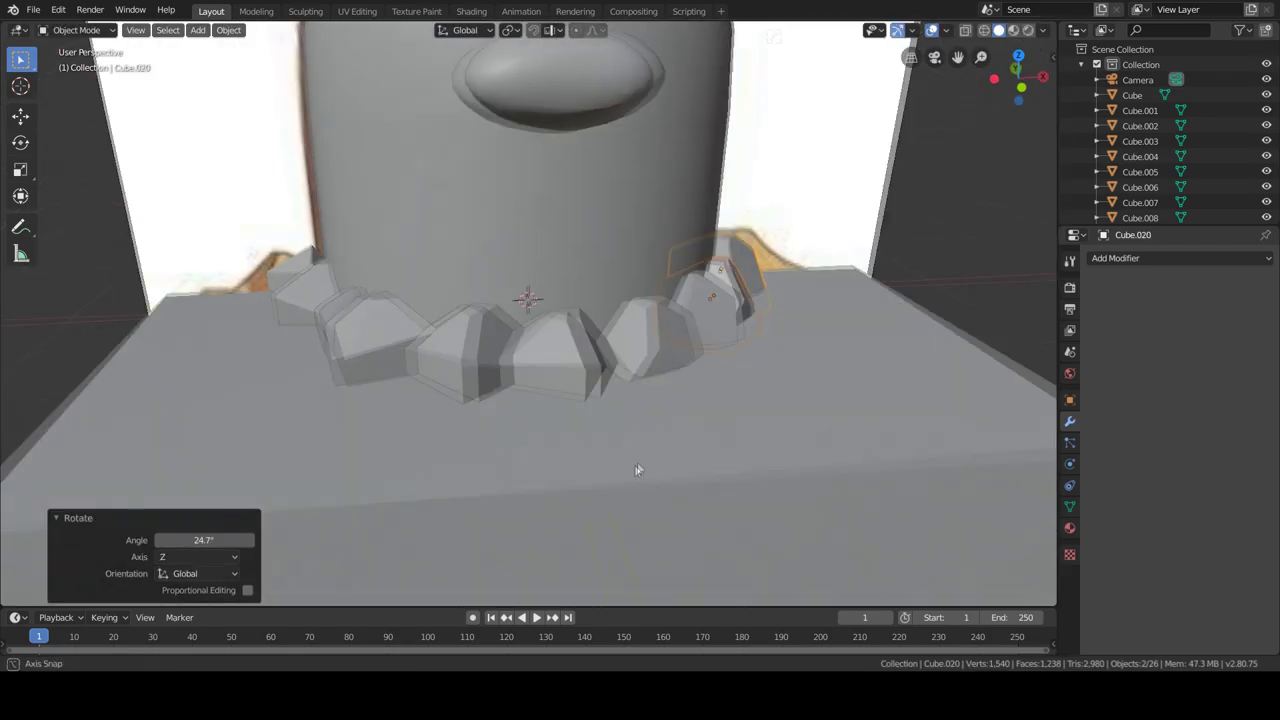
# Rotate the middle rock, then turn the last rock (Cube.010) 53.8° about Z, and select the base Cube
pyautogui.click(557, 352)
pyautogui.press('r')
pyautogui.click(677, 440)
pyautogui.moveTo(677, 440)
pyautogui.mouseDown(button='middle')
pyautogui.moveTo(763, 398)
pyautogui.moveTo(572, 507)
pyautogui.moveTo(586, 320)
pyautogui.moveTo(777, 434)
pyautogui.mouseUp(button='middle')
pyautogui.press('r')
pyautogui.click(777, 434)
pyautogui.click(539, 330)
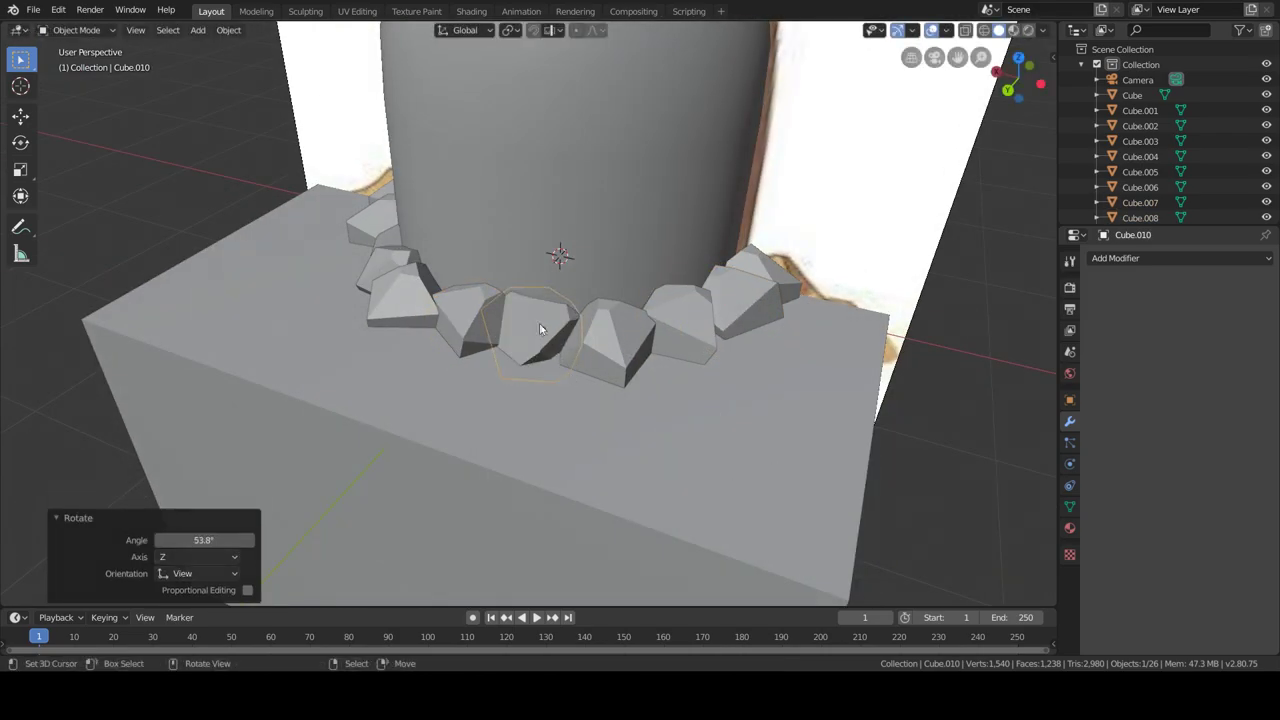
pyautogui.click(540, 395)
pyautogui.moveTo(540, 395)
pyautogui.mouseDown(button='middle')
pyautogui.moveTo(757, 370)
pyautogui.moveTo(607, 438)
pyautogui.moveTo(419, 231)
pyautogui.mouseUp(button='middle')
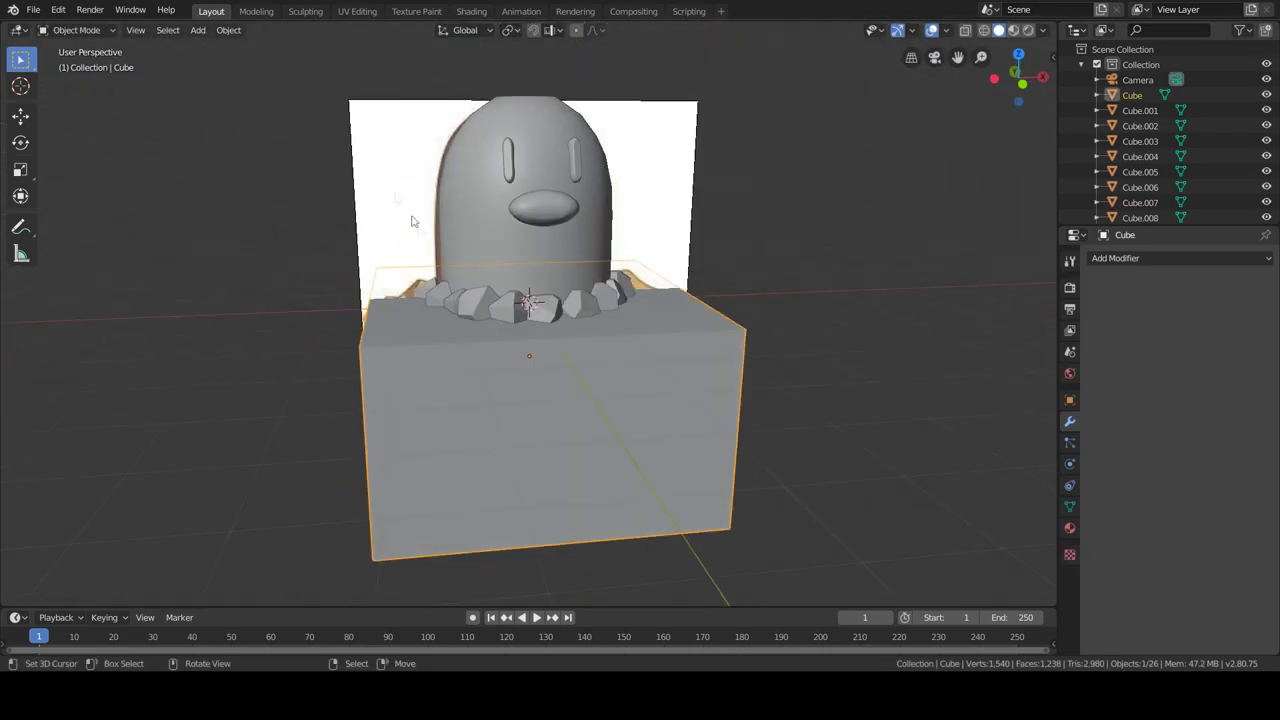
# Bevel the edges of the eye shape Cylinder.001 in Edit Mode
pyautogui.scroll(5, 419, 231)
pyautogui.click(425, 230)
pyautogui.press('Tab')
pyautogui.press('KP_Decimal')
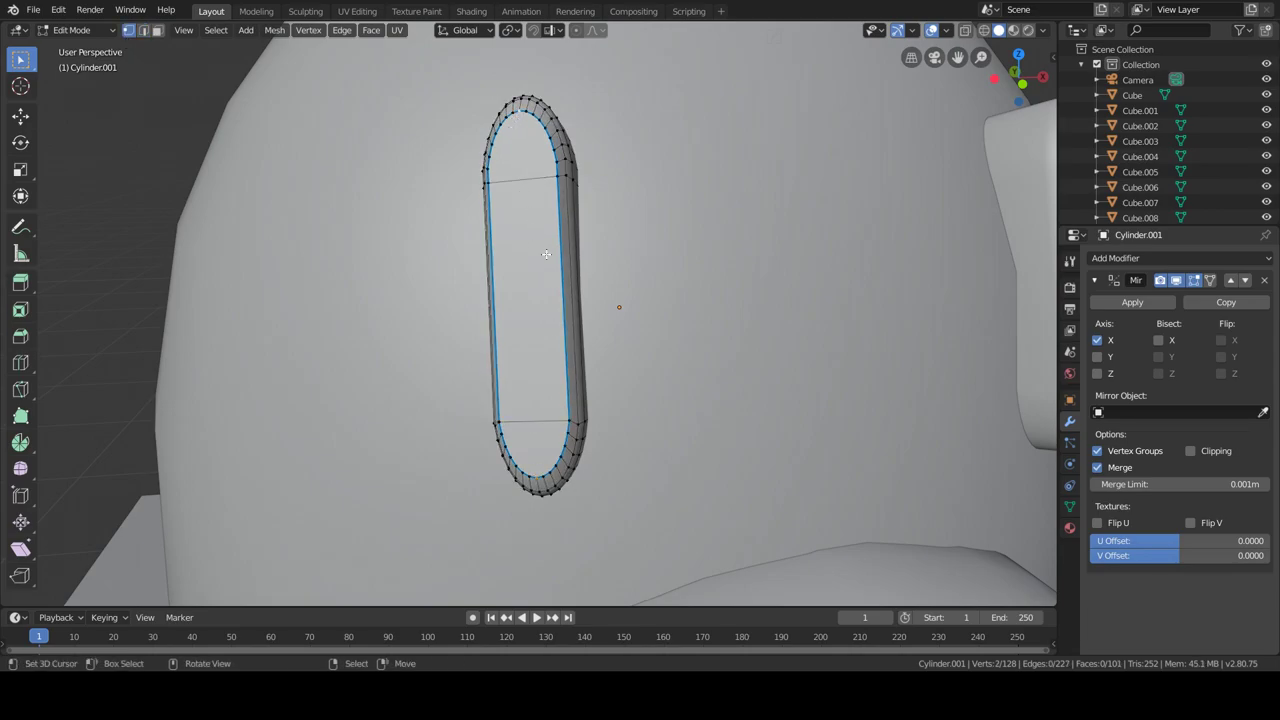
pyautogui.click(676, 434)
pyautogui.hotkey('alt', 'a')
pyautogui.press('Tab')
# Turn the Outliner area into an Image Editor showing diglet.png
pyautogui.scroll(-5, 624, 394)
pyautogui.moveTo(624, 394); pyautogui.dragTo(744, 406, button='middle')
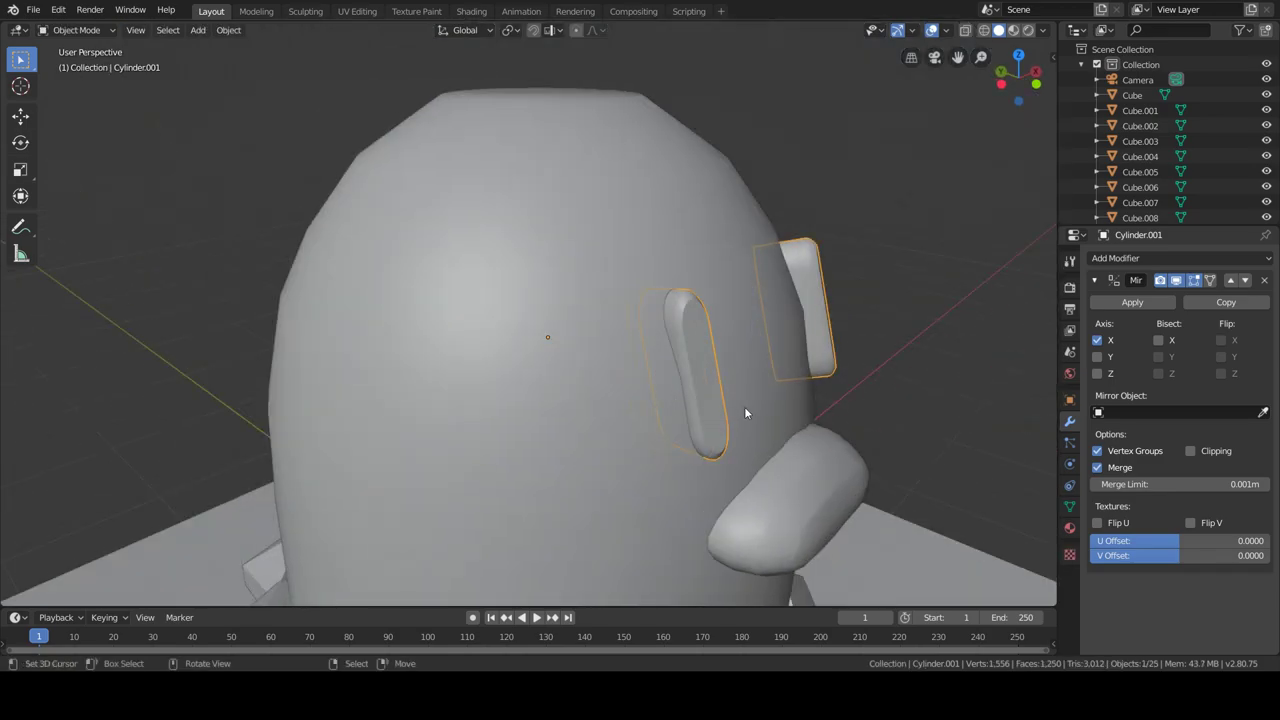
pyautogui.scroll(-4, 680, 380)
pyautogui.scroll(-2, 639, 352)
pyautogui.moveTo(639, 352); pyautogui.dragTo(600, 492, button='middle')
pyautogui.click(1078, 30)
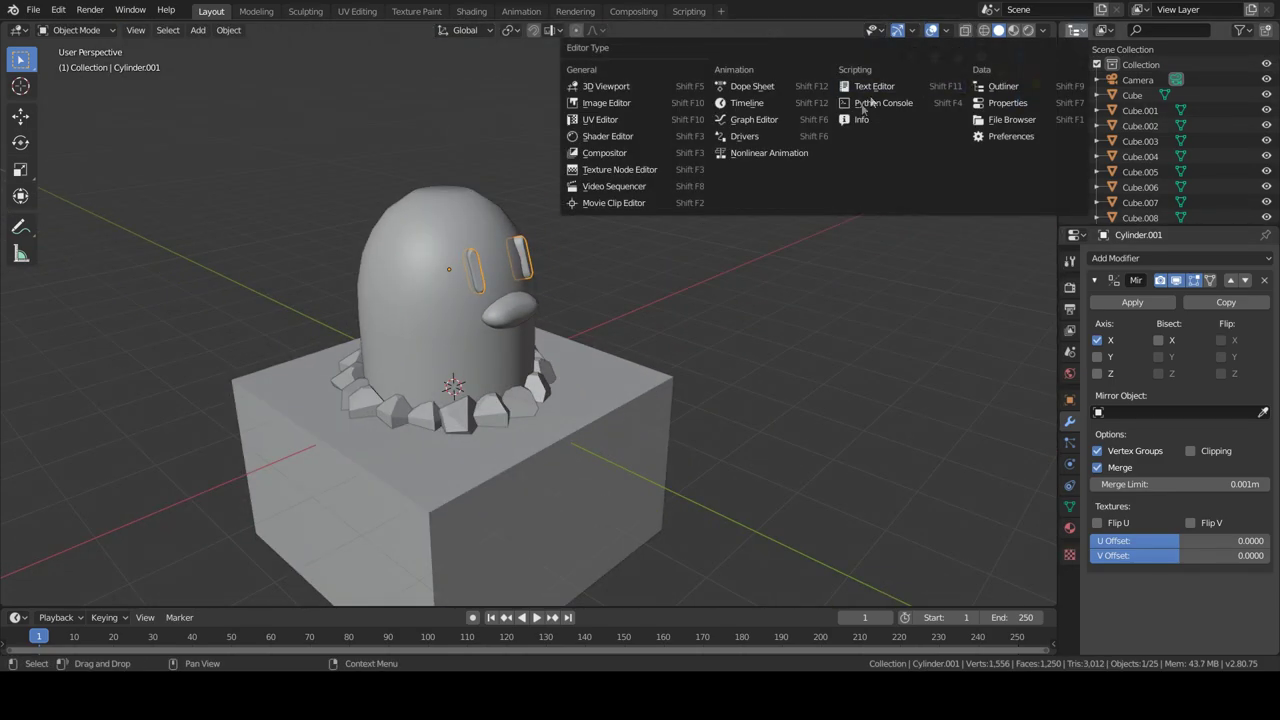
pyautogui.click(649, 103)
pyautogui.click(1232, 30)
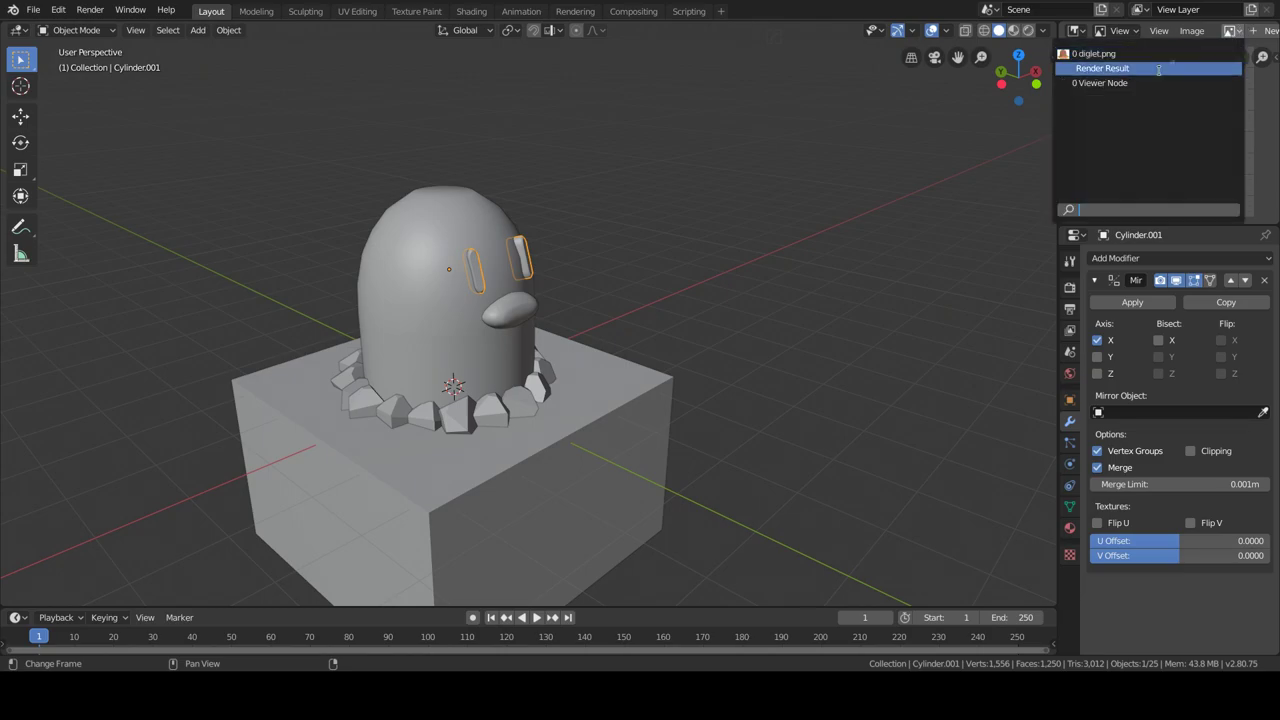
pyautogui.click(1140, 52)
# Select Diglett's body cylinder and switch to the Shading workspace
pyautogui.scroll(4, 543, 291)
pyautogui.click(543, 291)
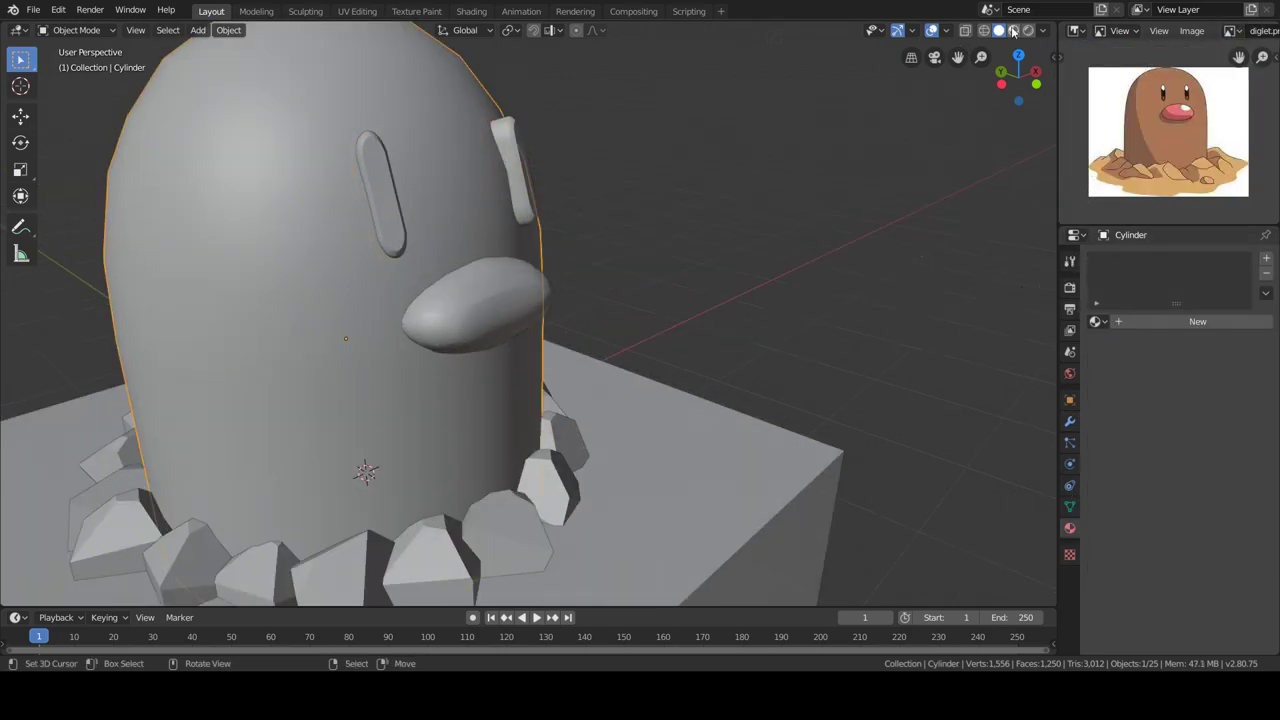
pyautogui.click(472, 12)
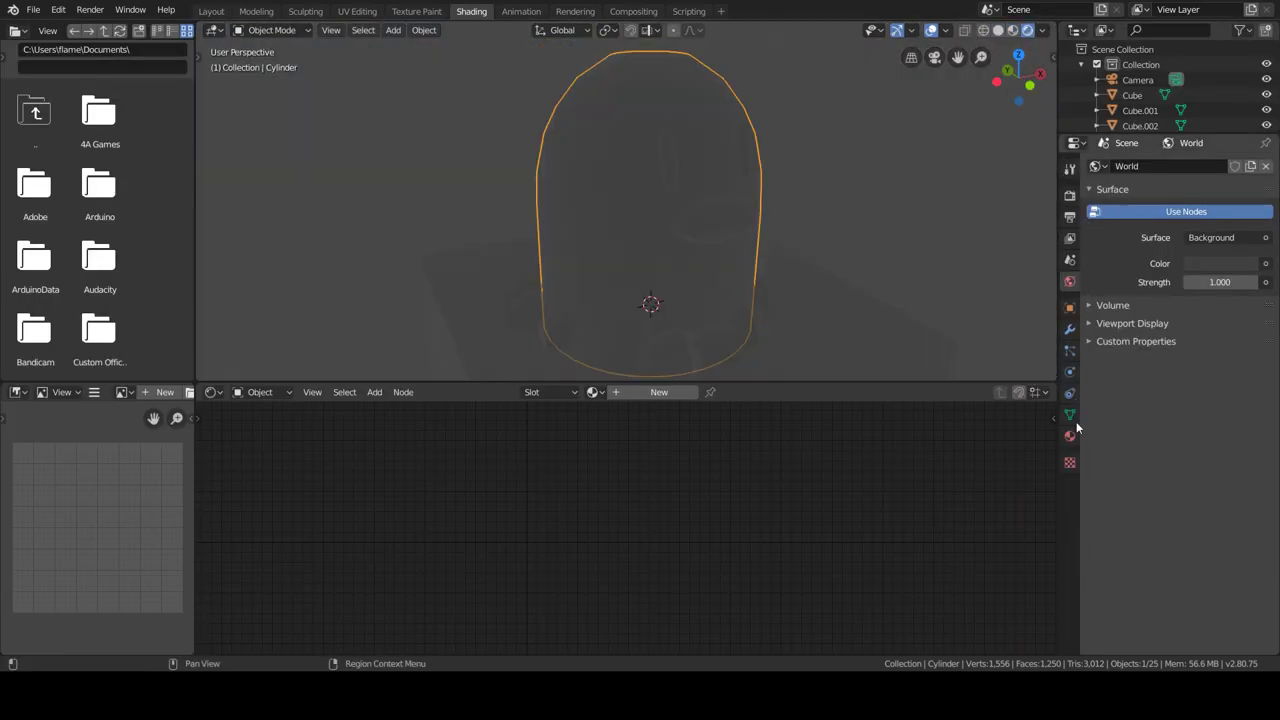
# Feed the World Color from an Environment Texture using adams_place_bridge_8k.hdr
pyautogui.click(1071, 433)
pyautogui.click(1069, 282)
pyautogui.click(1211, 237)
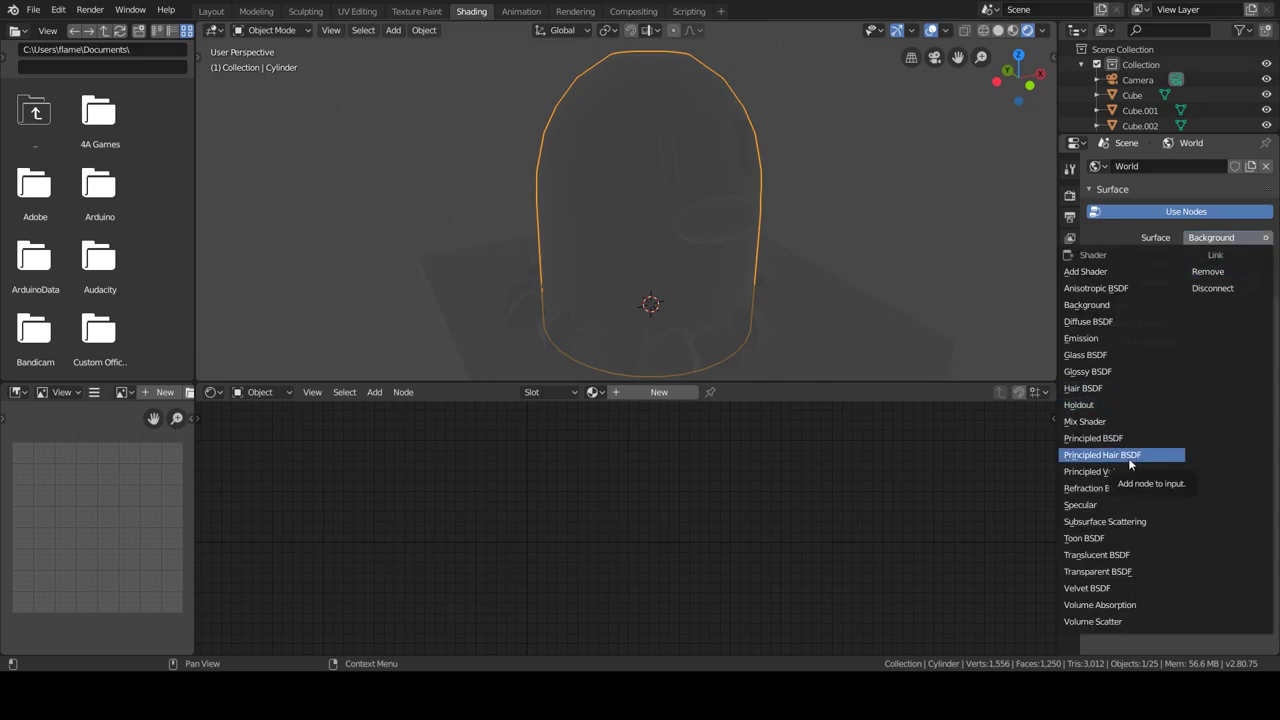
pyautogui.click(1200, 263)
pyautogui.click(985, 329)
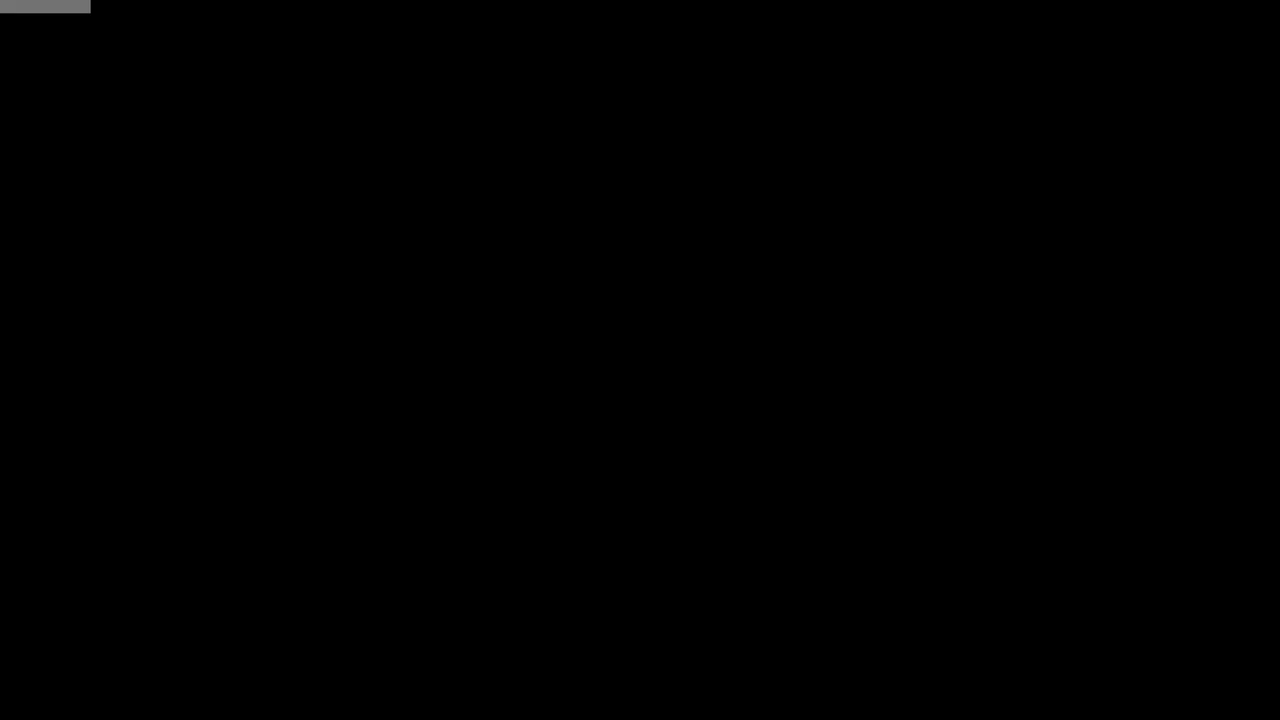
pyautogui.click(1249, 277)
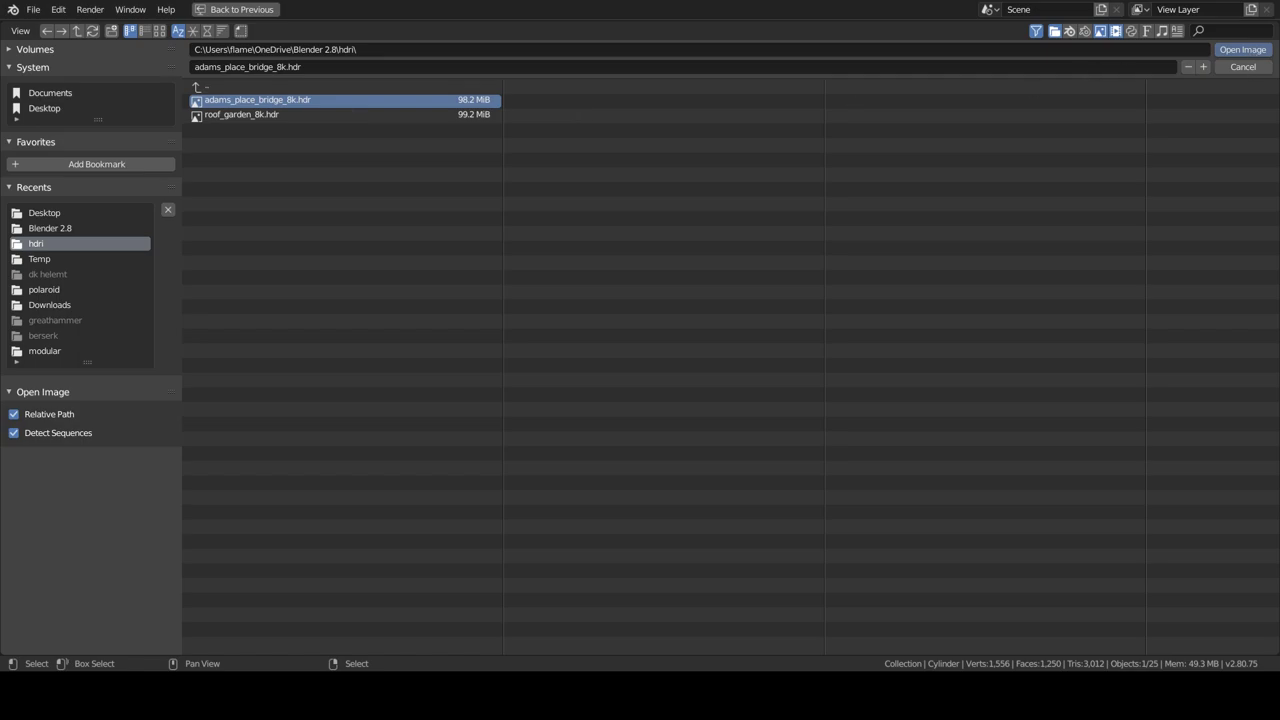
pyautogui.click(1243, 49)
# Show diglet.png in a top-right Image Editor and enlarge that area
pyautogui.click(1076, 30)
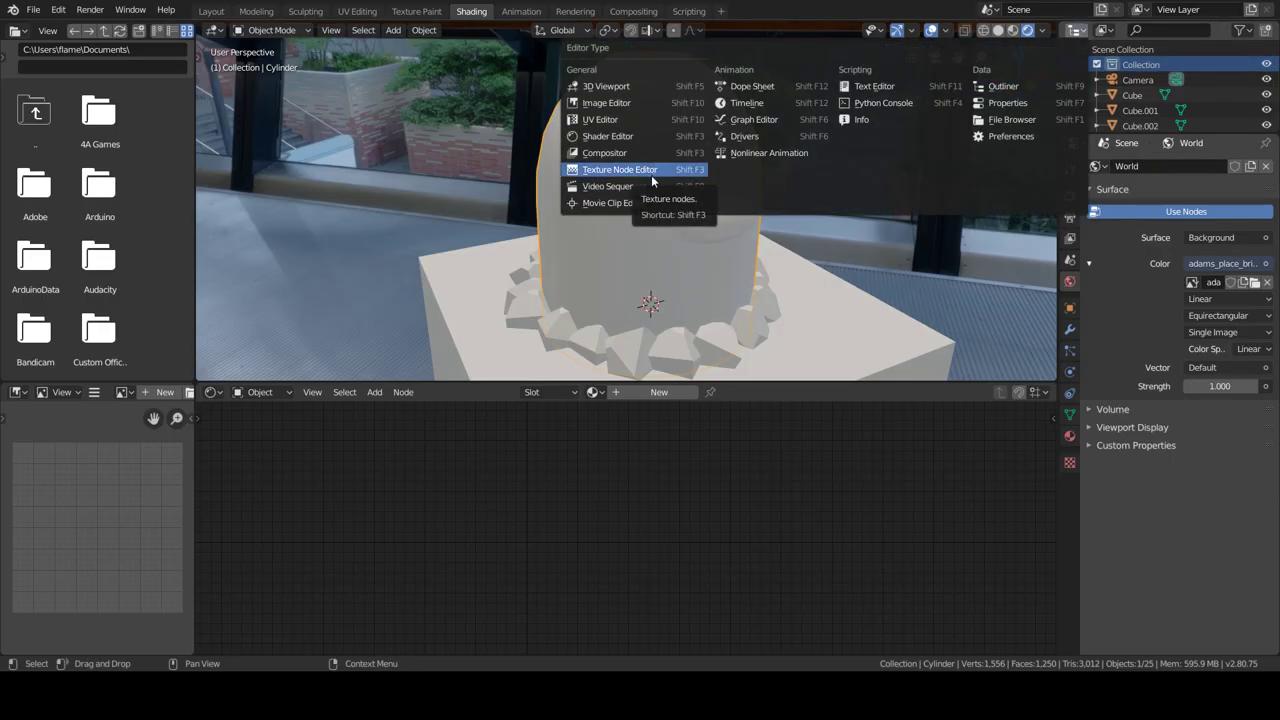
pyautogui.click(652, 170)
pyautogui.click(1076, 30)
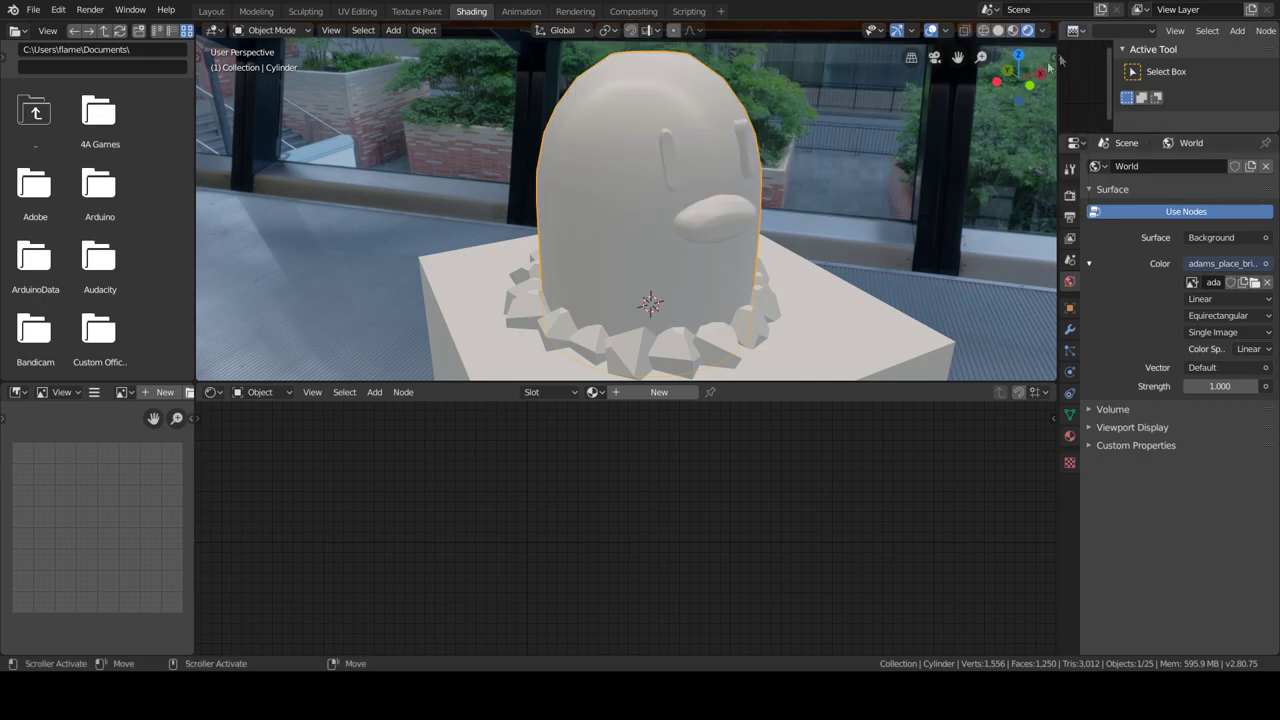
pyautogui.click(1076, 30)
pyautogui.click(600, 106)
pyautogui.click(1228, 30)
pyautogui.click(1128, 97)
pyautogui.moveTo(1160, 134); pyautogui.dragTo(1160, 182)
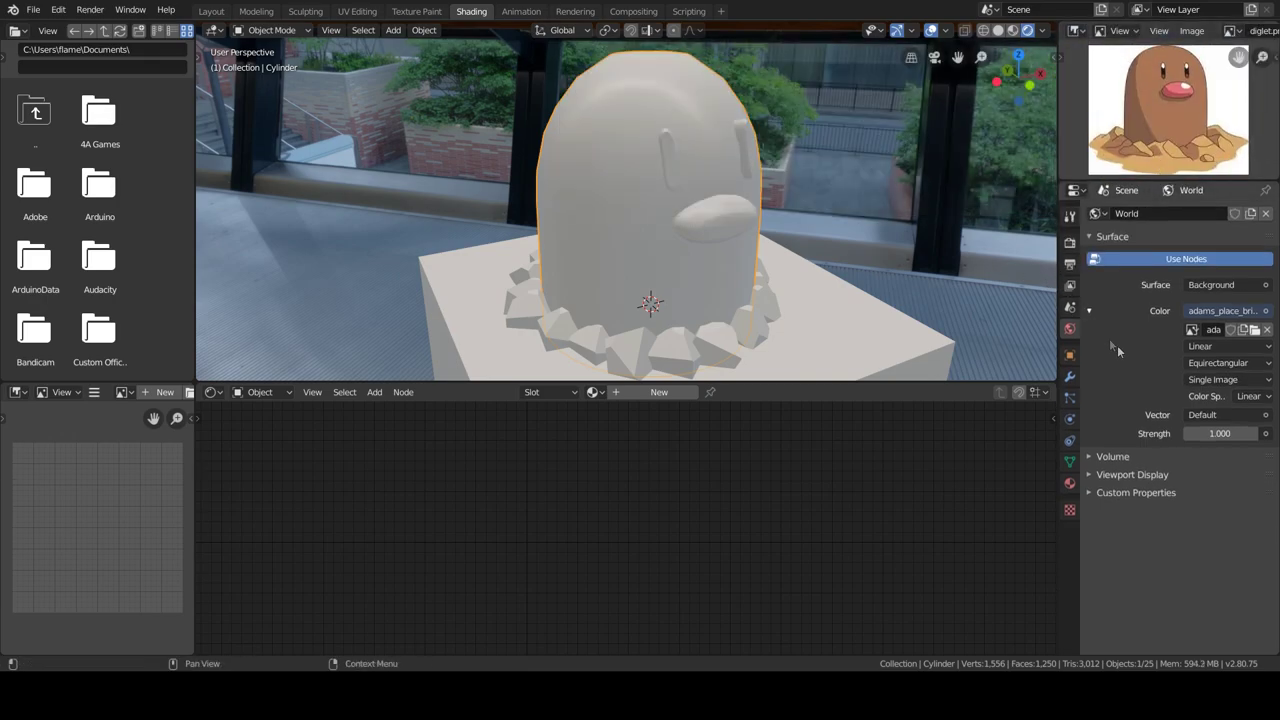
# Give the body a new material named Base with an orange Base Color
pyautogui.click(1070, 483)
pyautogui.click(1162, 277)
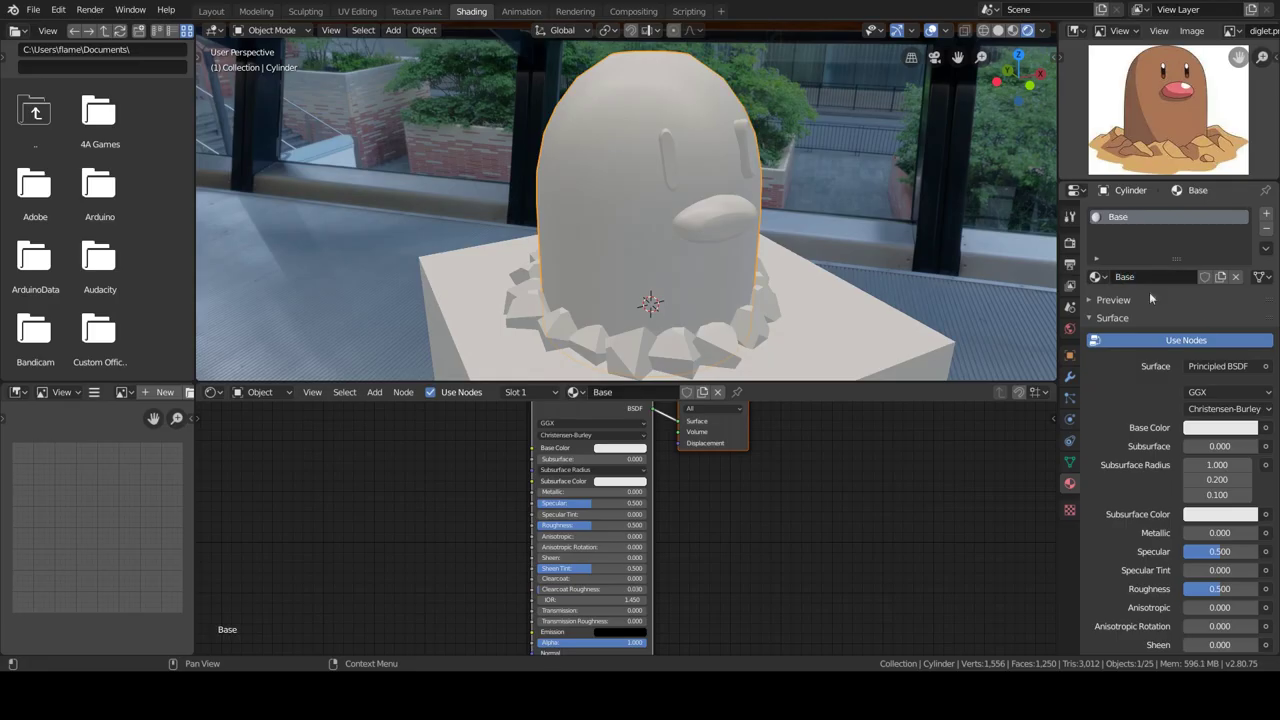
pyautogui.click(1220, 427)
pyautogui.moveTo(1178, 262); pyautogui.dragTo(1165, 298)
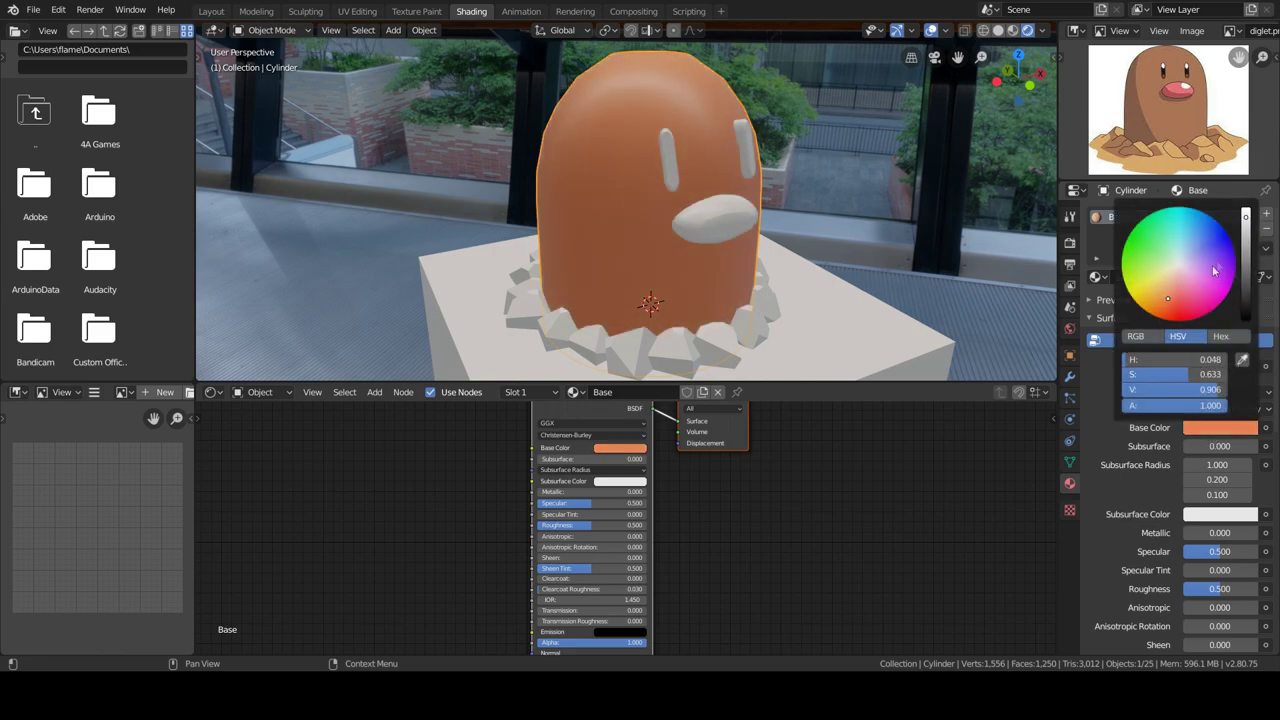
# Give the nose a new material named nose with a pink Base Color
pyautogui.click(713, 218)
pyautogui.click(1162, 277)
pyautogui.doubleClick(1148, 276)
pyautogui.write('n')
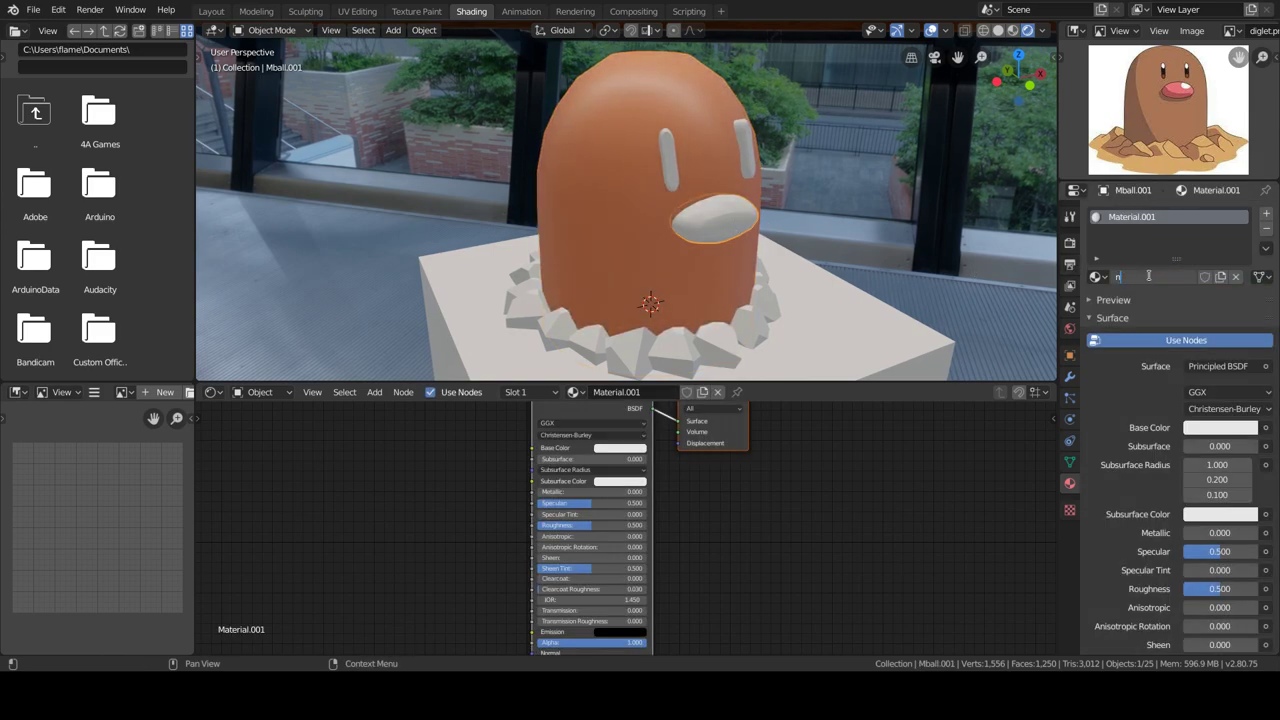
pyautogui.click(1210, 427)
pyautogui.click(1200, 279)
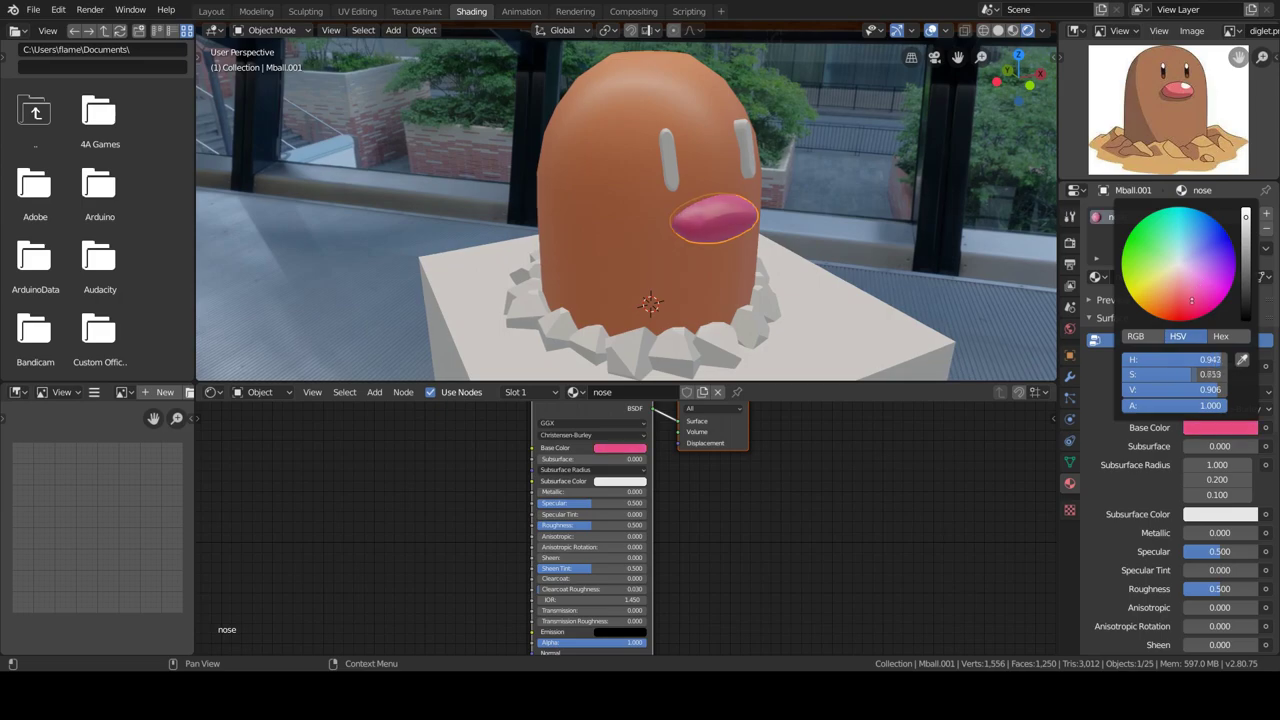
pyautogui.press('KP_Decimal')
pyautogui.press('Tab')
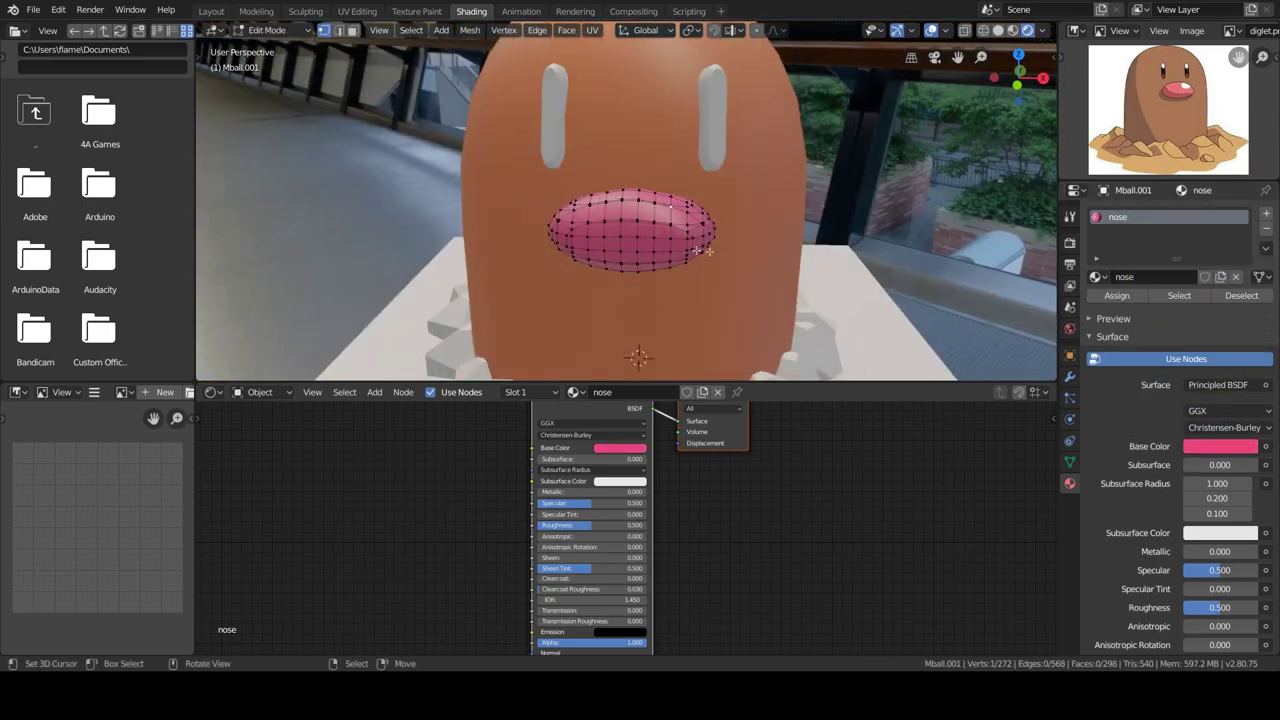
# Give the eyes a new dark-red eye01 material and add a second material, eye02
pyautogui.press('Tab')
pyautogui.click(713, 120)
pyautogui.click(1109, 282)
pyautogui.doubleClick(1141, 276)
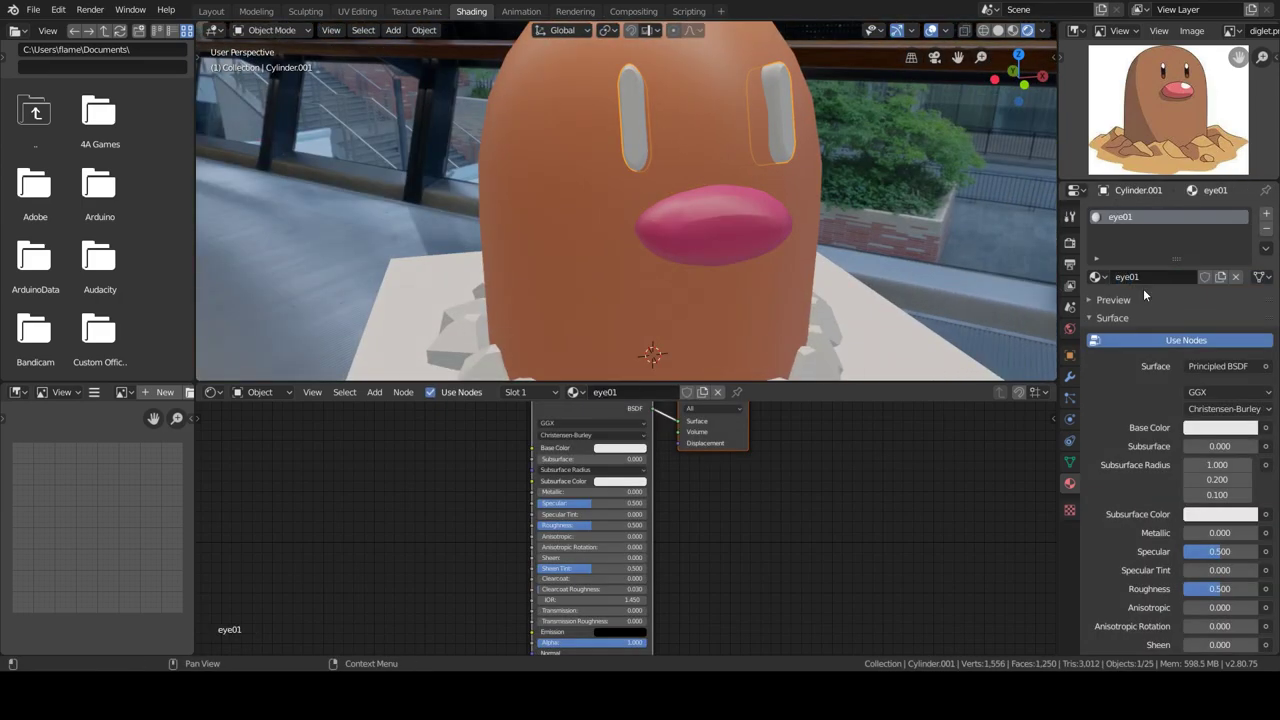
pyautogui.click(1203, 428)
pyautogui.moveTo(1210, 389); pyautogui.dragTo(1151, 389)
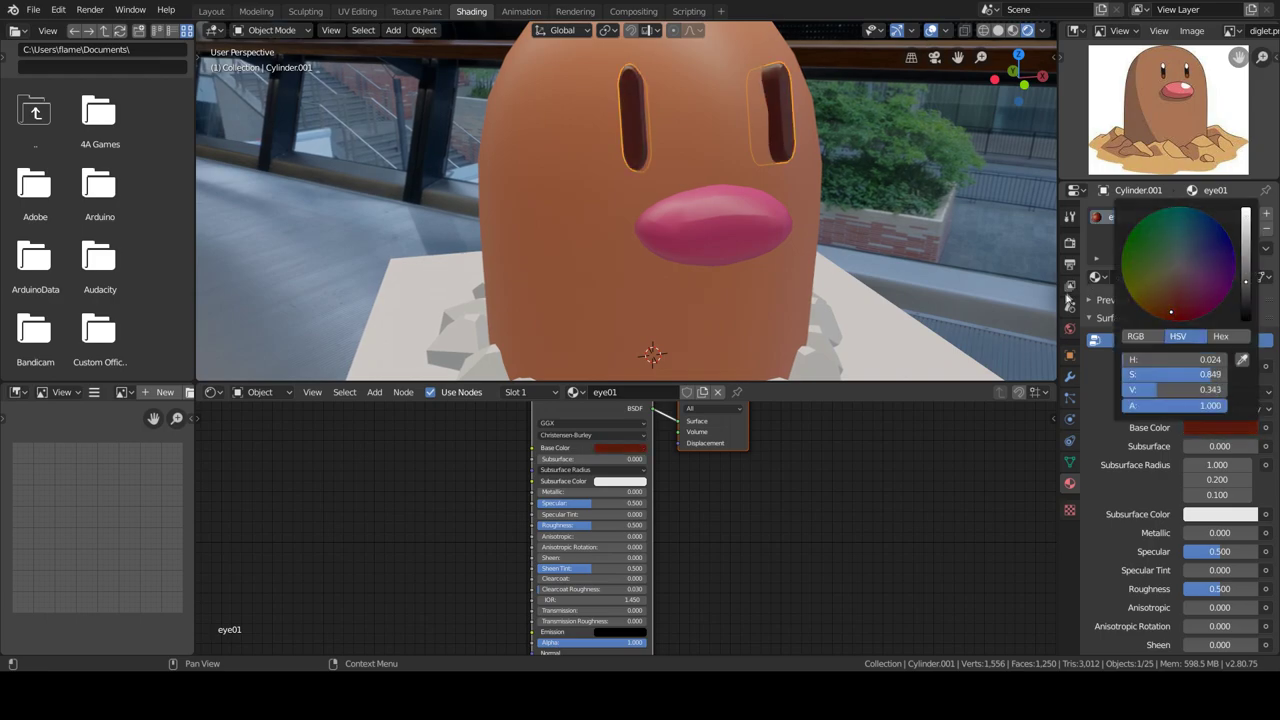
pyautogui.click(1131, 232)
pyautogui.doubleClick(1150, 307)
pyautogui.write('eye02')
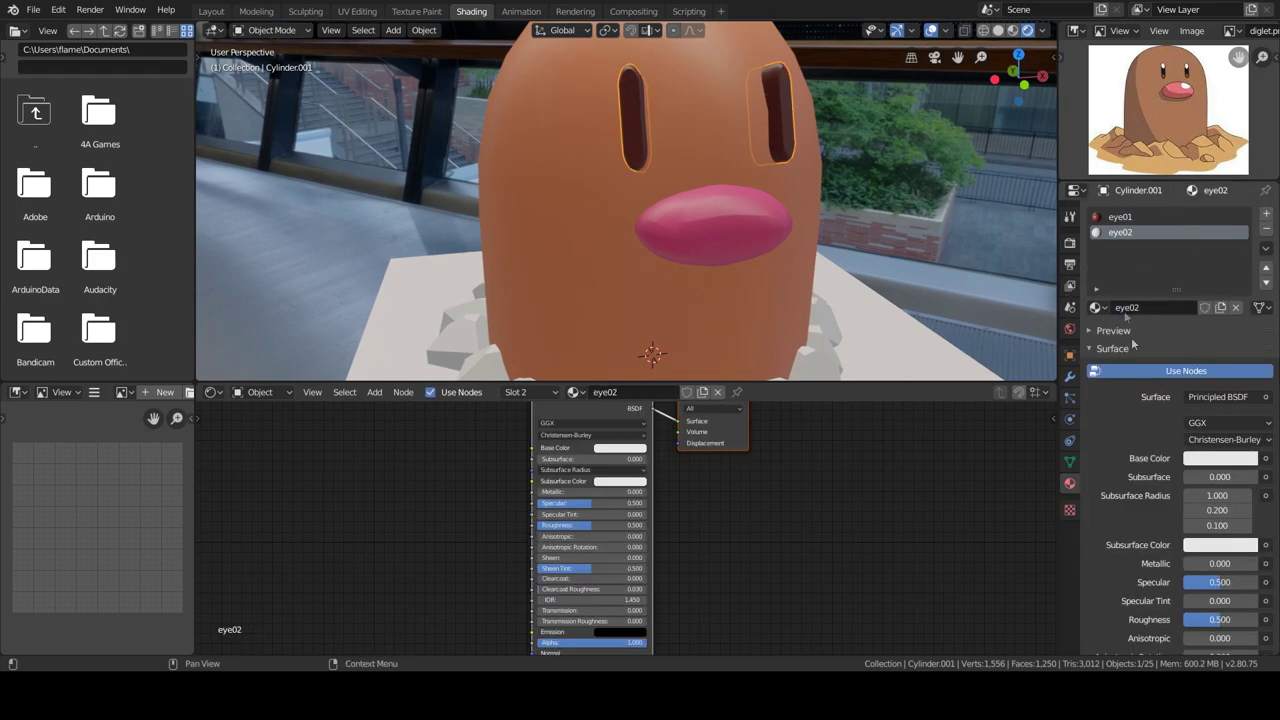
# Bevel the vertex inside the eye and select the inner eye faces
pyautogui.press('Tab')
pyautogui.press('KP_Decimal')
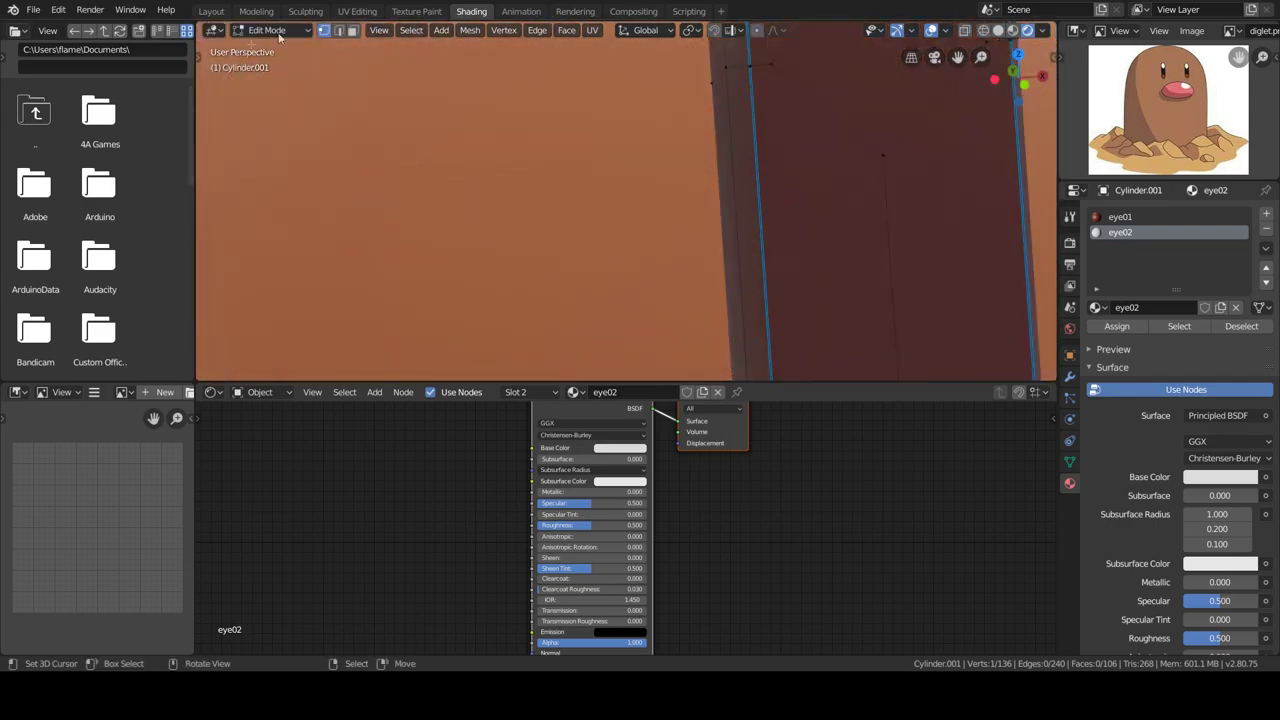
pyautogui.moveTo(394, 59); pyautogui.dragTo(662, 188, button='middle')
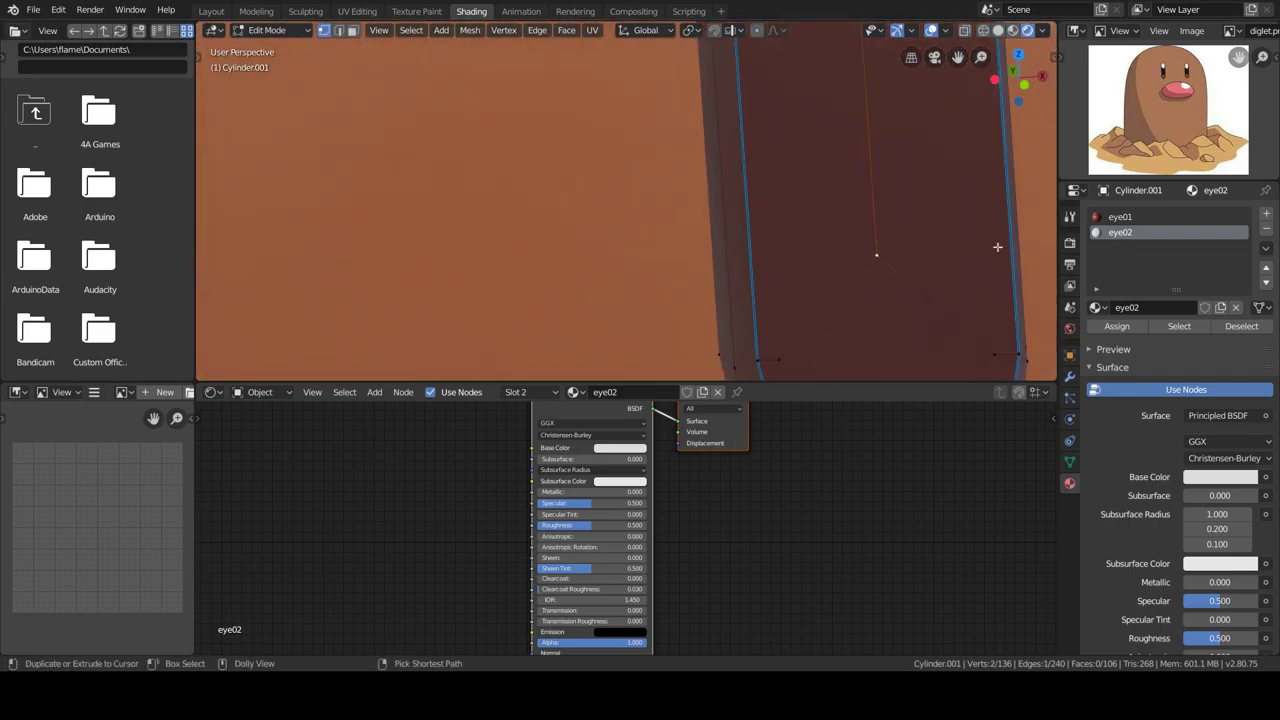
pyautogui.hotkey('ctrl', 'shift', 'b')
pyautogui.click(251, 325)
pyautogui.press('3')
pyautogui.moveTo(251, 325); pyautogui.dragTo(660, 257, button='middle')
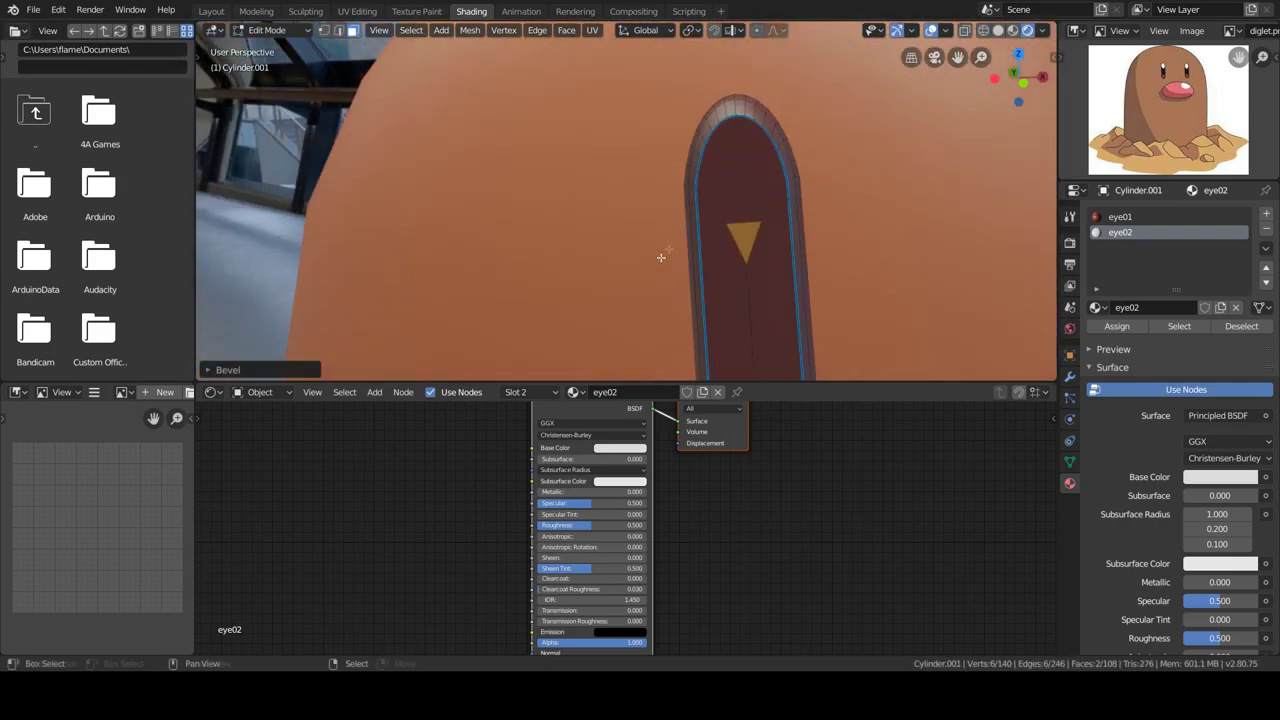
pyautogui.click(837, 163)
pyautogui.moveTo(837, 163); pyautogui.dragTo(750, 256, button='middle')
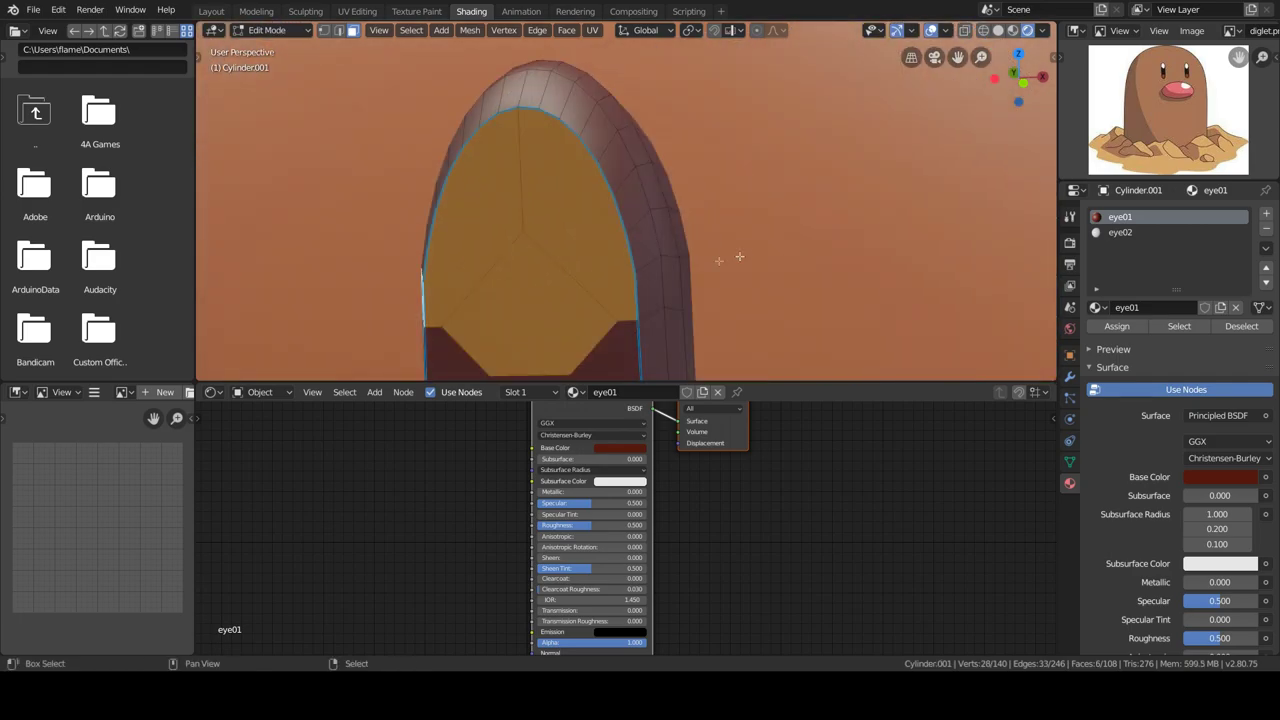
pyautogui.keyDown('shift'); pyautogui.click(654, 181); pyautogui.keyUp('shift')
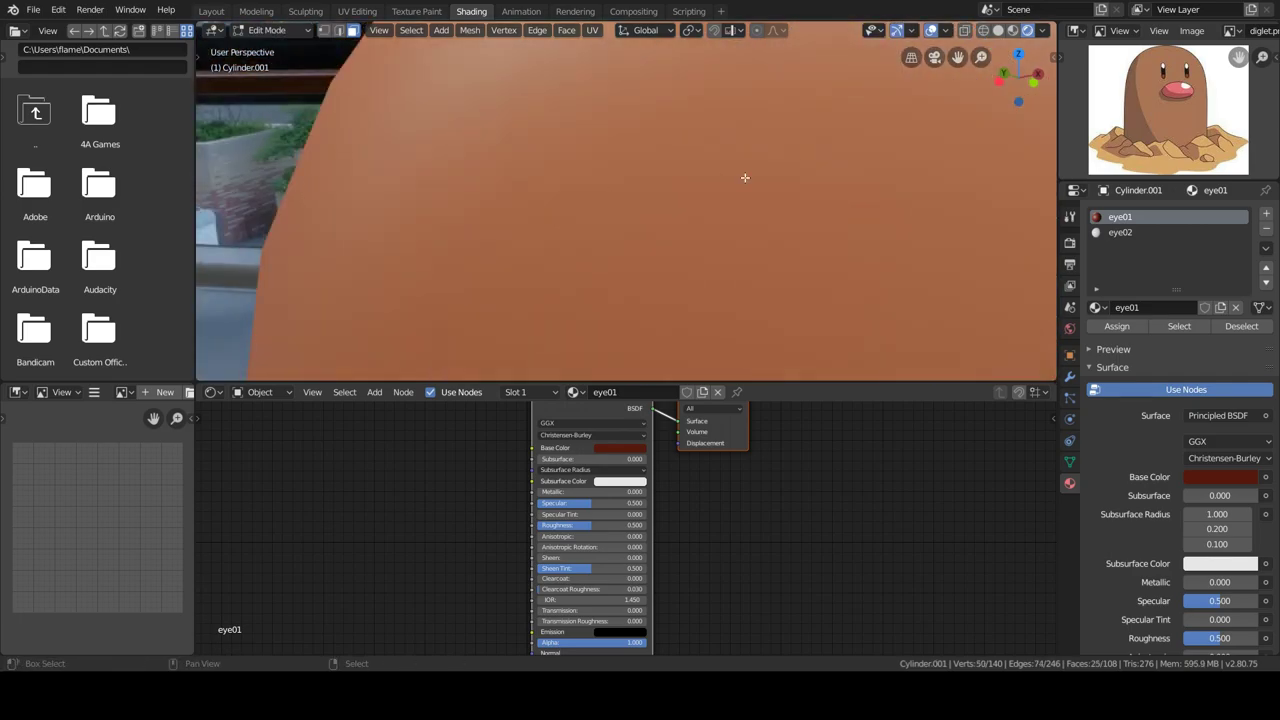
pyautogui.moveTo(654, 181); pyautogui.dragTo(611, 261, button='middle')
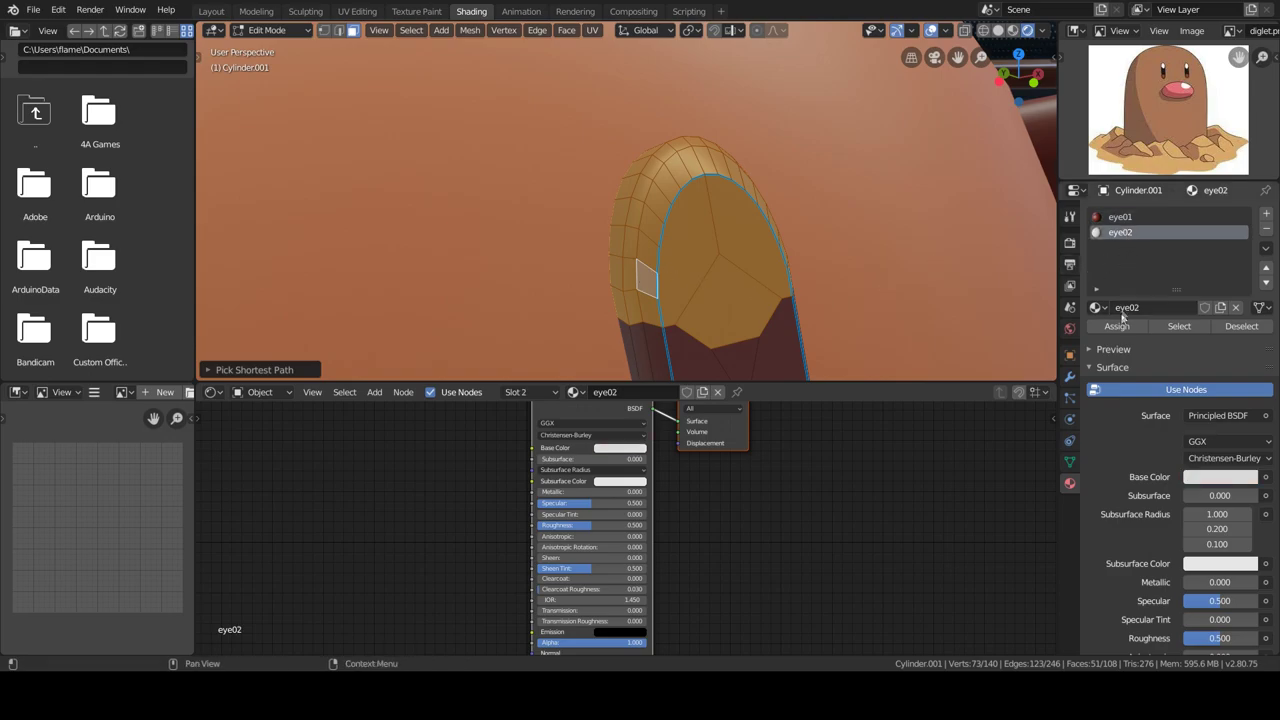
pyautogui.press('Tab')
# Add a third material slot with a new EYE03 material in an orange skin tone
pyautogui.scroll(-5, 746, 272)
pyautogui.moveTo(746, 272); pyautogui.dragTo(613, 276, button='middle')
pyautogui.scroll(3, 494, 249)
pyautogui.click(1266, 213)
pyautogui.click(1165, 307)
pyautogui.click(1218, 458)
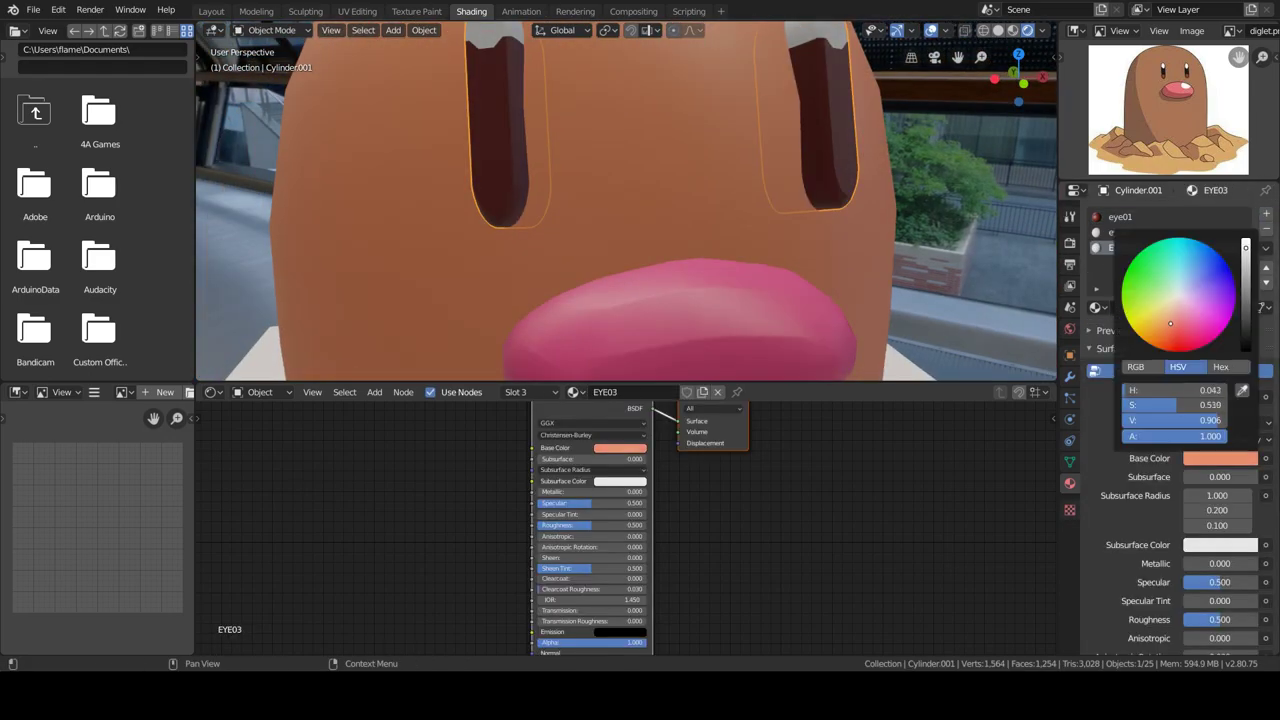
pyautogui.press('Tab')
pyautogui.click(1120, 216)
# Select the faces around the eye rim and assign EYE03 to them
pyautogui.scroll(3, 833, 149)
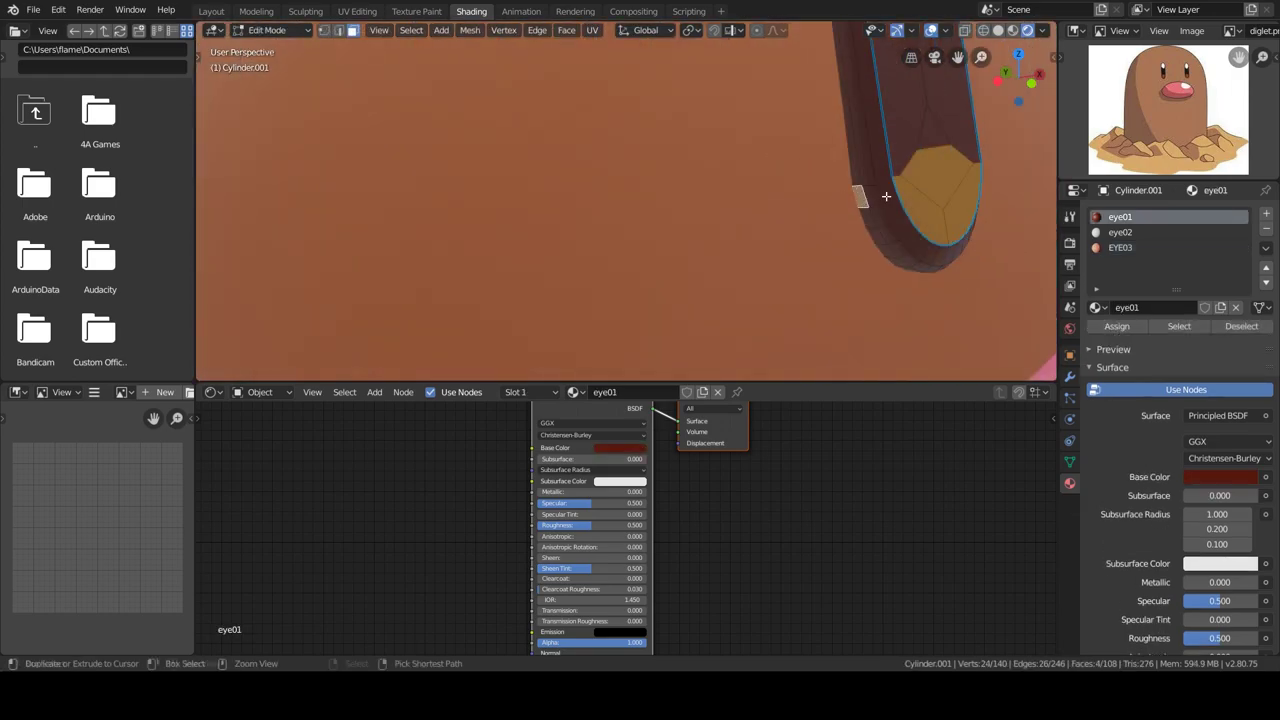
pyautogui.keyDown('ctrl'); pyautogui.click(334, 126); pyautogui.keyUp('ctrl')
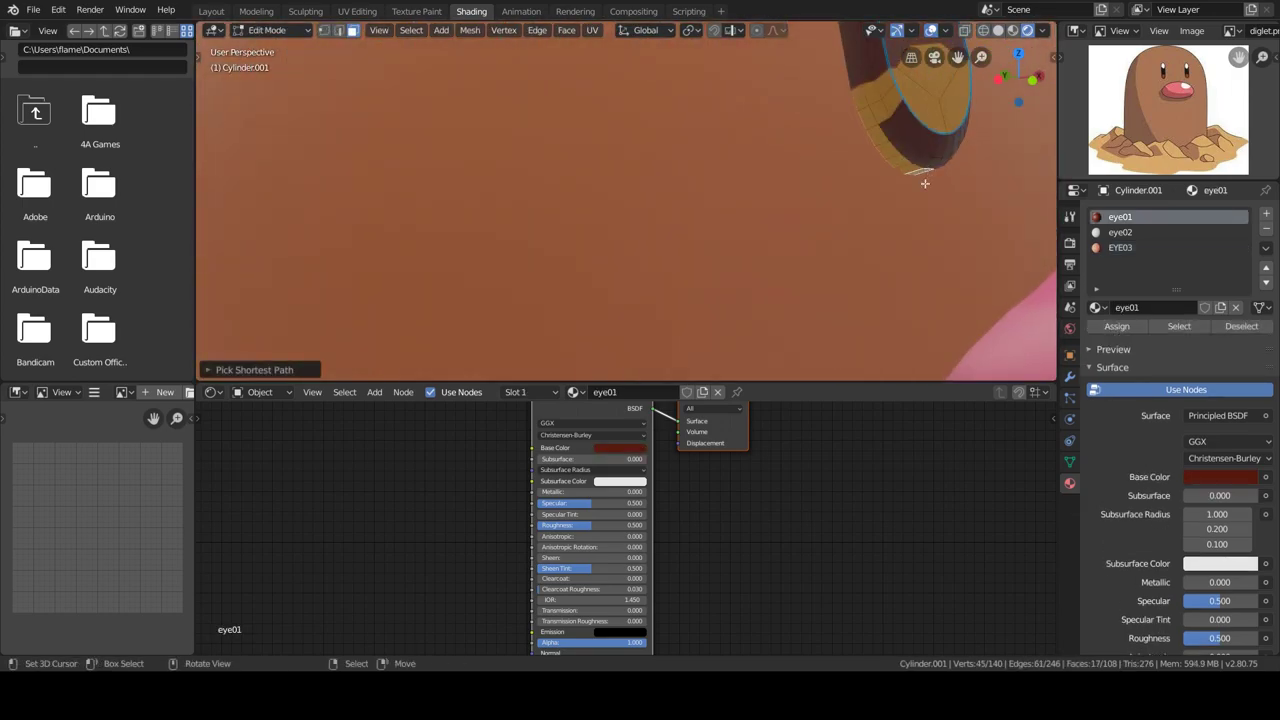
pyautogui.keyDown('shift'); pyautogui.moveTo(924, 183); pyautogui.dragTo(352, 109, button='middle'); pyautogui.keyUp('shift')
pyautogui.keyDown('ctrl'); pyautogui.click(352, 109); pyautogui.keyUp('ctrl')
pyautogui.keyDown('ctrl'); pyautogui.click(288, 164); pyautogui.keyUp('ctrl')
pyautogui.keyDown('shift'); pyautogui.moveTo(288, 164); pyautogui.dragTo(592, 184, button='middle'); pyautogui.keyUp('shift')
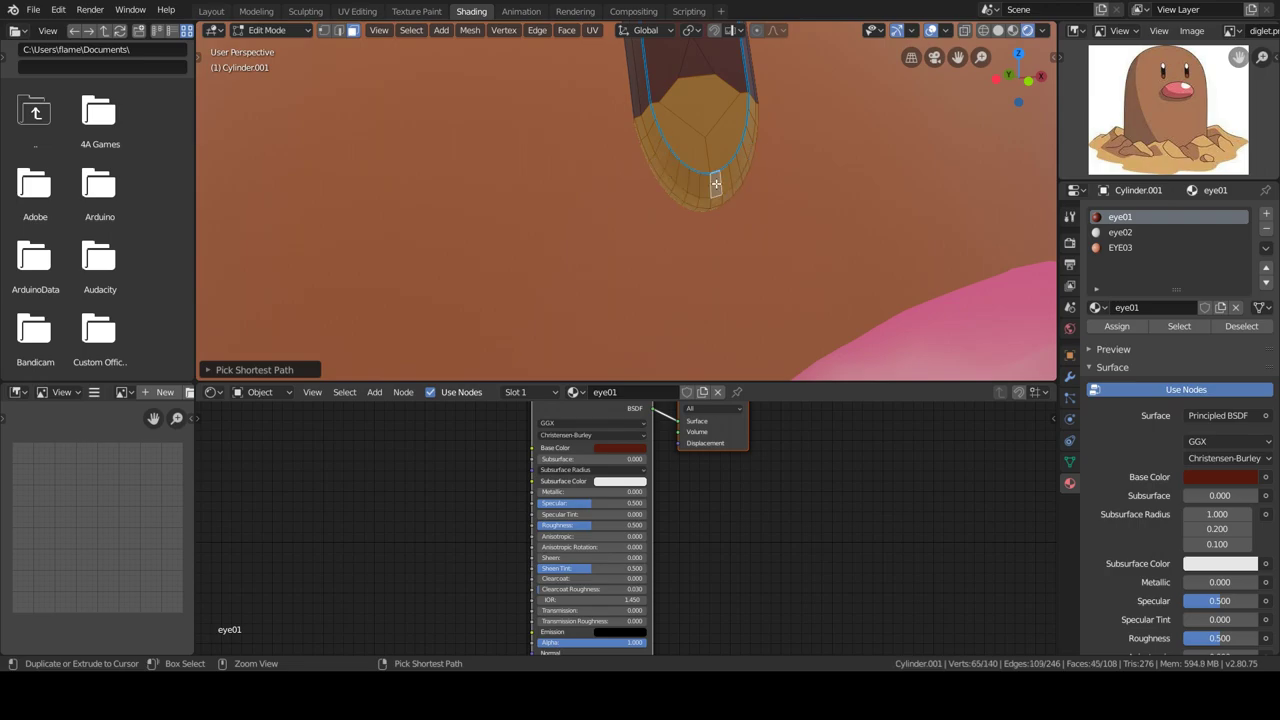
pyautogui.click(1120, 247)
pyautogui.click(1117, 326)
pyautogui.press('Tab')
# Darken the eye01 material's Base Color to nearly black
pyautogui.scroll(-5, 732, 249)
pyautogui.scroll(-3, 692, 291)
pyautogui.click(692, 291)
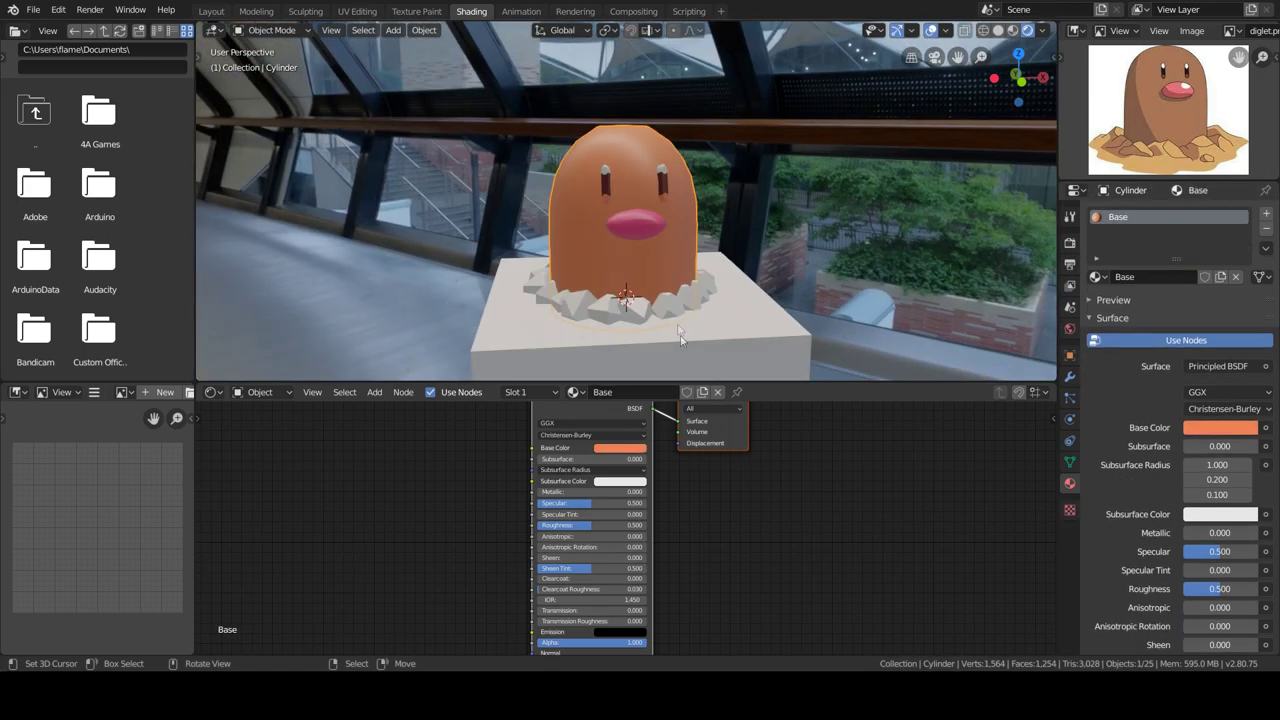
pyautogui.scroll(1, 682, 343)
pyautogui.click(640, 240)
pyautogui.click(1120, 232)
pyautogui.click(1220, 458)
pyautogui.moveTo(1246, 250); pyautogui.dragTo(1246, 350)
pyautogui.click(1220, 458)
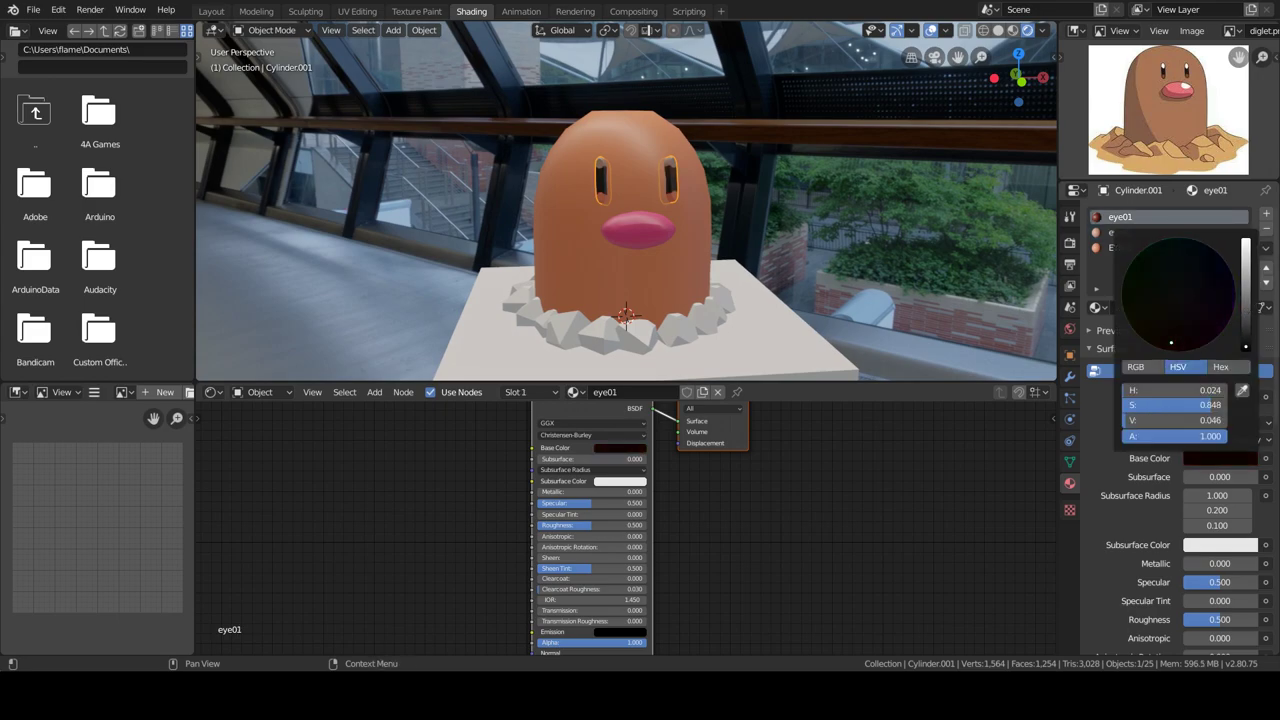
# Begin selecting the rock ring pieces around Diglett
pyautogui.click(780, 320)
pyautogui.moveTo(780, 320); pyautogui.dragTo(712, 305, button='middle')
pyautogui.click(679, 346)
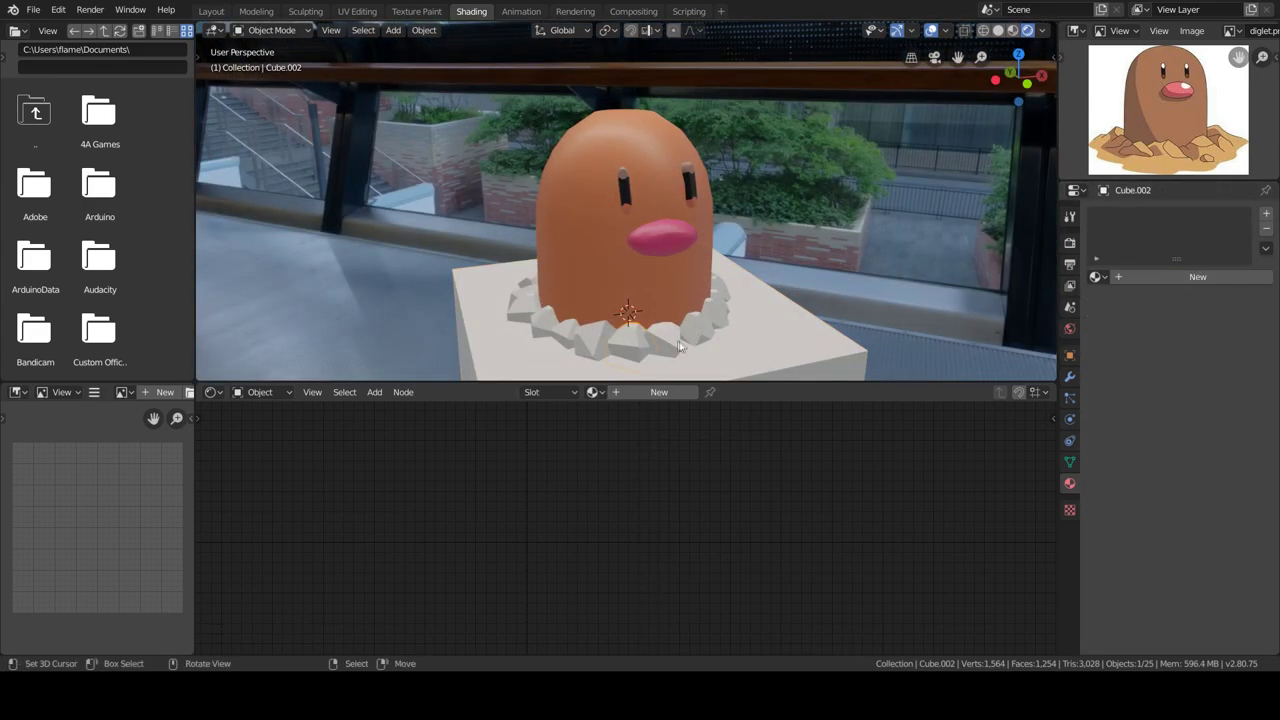
# Select the remaining rocks and join them into one object with Ctrl+J
pyautogui.moveTo(677, 325); pyautogui.dragTo(586, 349, button='middle')
pyautogui.keyDown('shift'); pyautogui.click(586, 349); pyautogui.keyUp('shift')
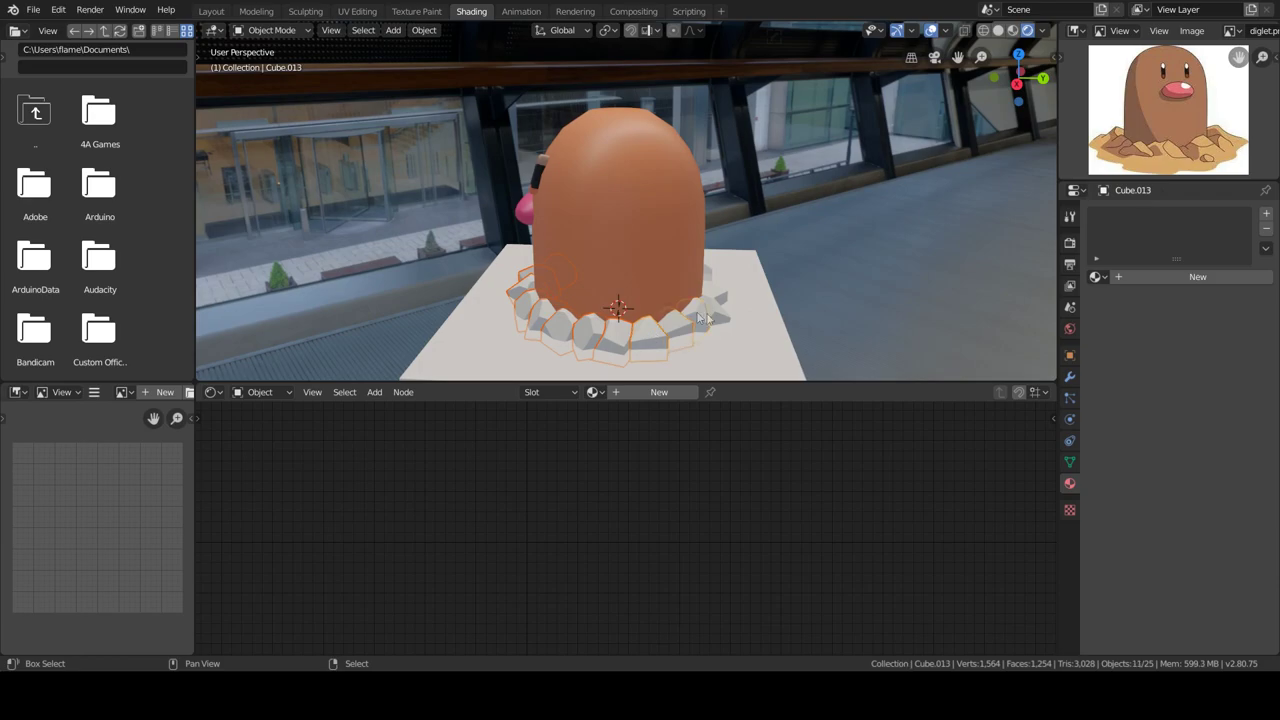
pyautogui.keyDown('shift'); pyautogui.click(704, 343); pyautogui.keyUp('shift')
pyautogui.moveTo(700, 318)
pyautogui.mouseDown(button='middle')
pyautogui.moveTo(704, 343)
pyautogui.moveTo(680, 330)
pyautogui.mouseUp(button='middle')
pyautogui.hotkey('ctrl', 'j')
# Give the rocks a new light-grey ROCKS material, then add a new material to the base block
pyautogui.click(1135, 276)
pyautogui.write('CKS')
pyautogui.press('Return')
pyautogui.click(1220, 427)
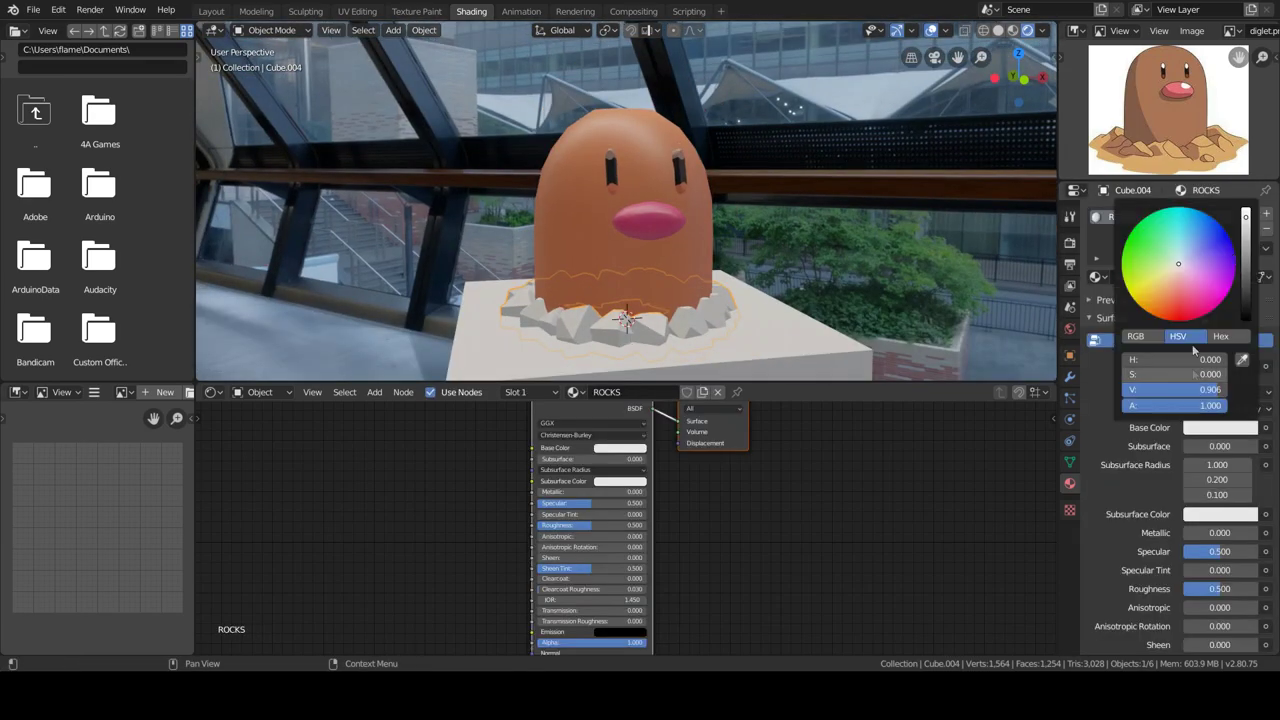
pyautogui.moveTo(1245, 212); pyautogui.dragTo(1245, 256)
pyautogui.click(792, 296)
pyautogui.click(1142, 276)
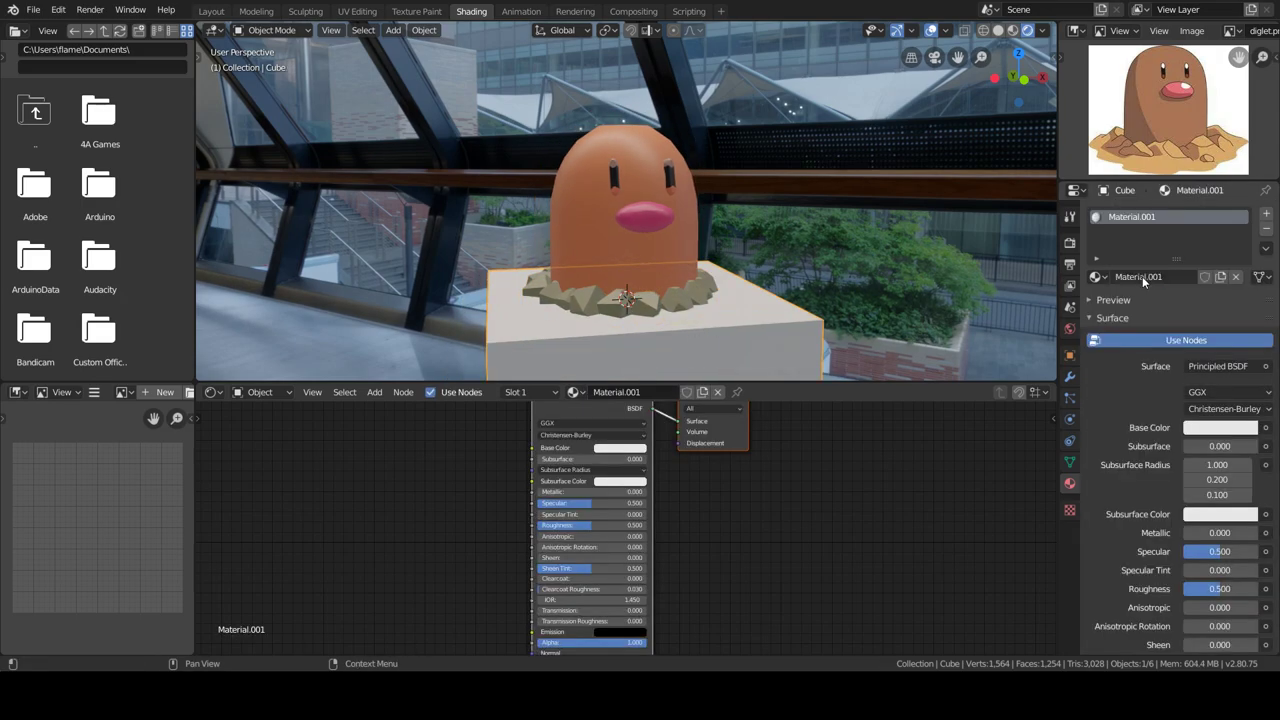
pyautogui.write('SAND')
# Set the block's SAND material Base Color to tan
pyautogui.click(1217, 427)
pyautogui.click(1200, 225)
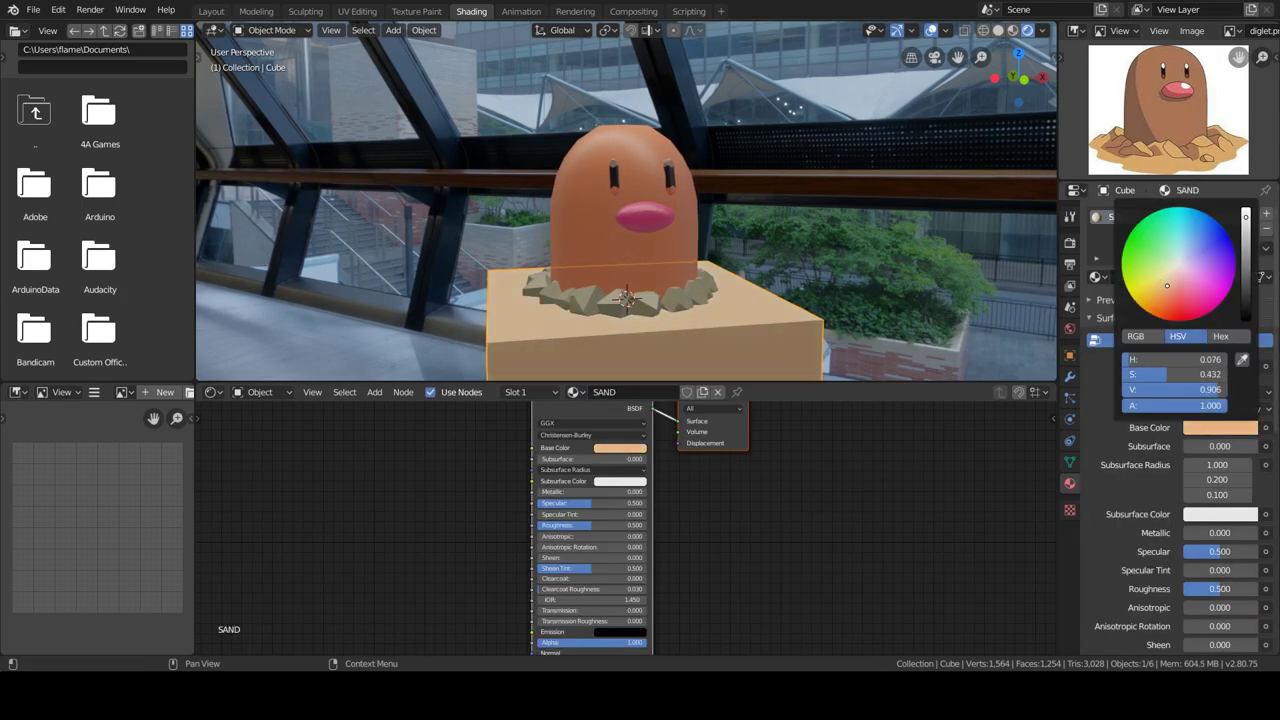
pyautogui.scroll(-2, 642, 287)
# Subdivide the entire block mesh into a grid
pyautogui.press('Tab')
pyautogui.press('2')
pyautogui.press('a')
pyautogui.rightClick(664, 180)
pyautogui.click(664, 180)
pyautogui.moveTo(642, 286)
pyautogui.mouseDown(button='middle')
pyautogui.moveTo(556, 293)
pyautogui.moveTo(730, 234)
pyautogui.mouseUp(button='middle')
# Add a horizontal loop cut around the block and move an edge loop vertically
pyautogui.hotkey('ctrl', 'r')
pyautogui.click(556, 293)
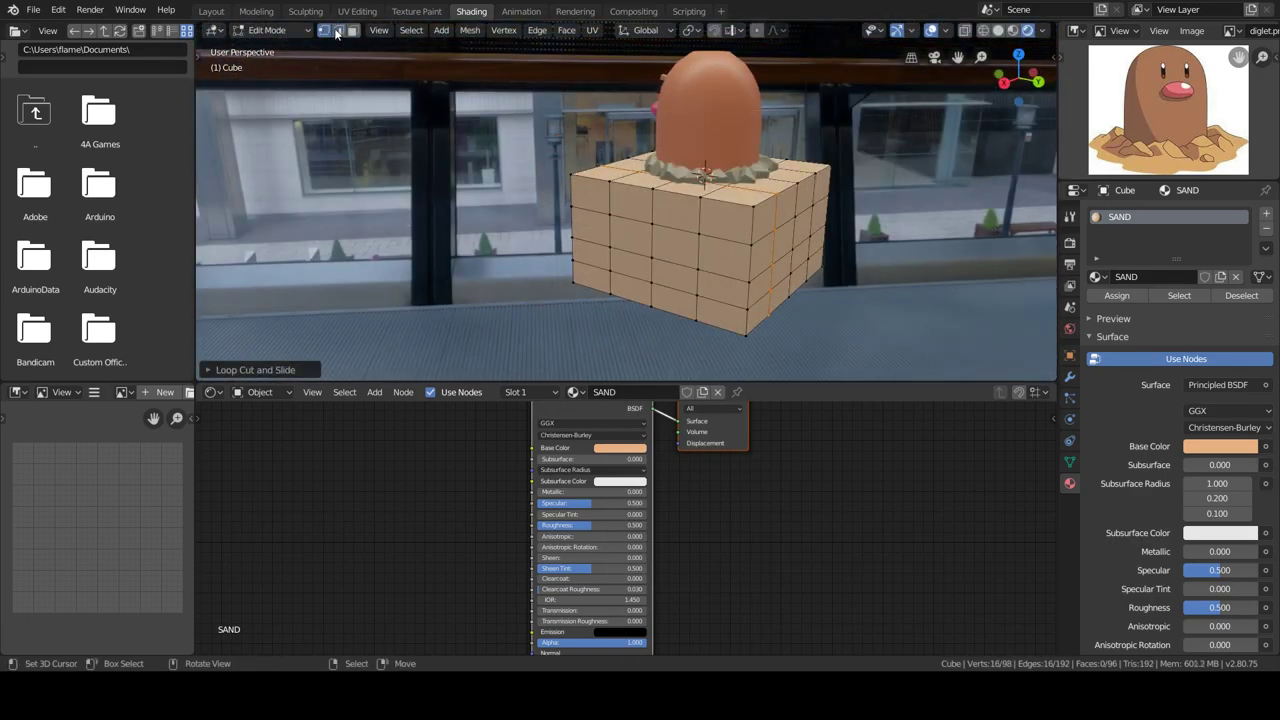
pyautogui.moveTo(600, 250)
pyautogui.mouseDown(button='middle')
pyautogui.moveTo(648, 262)
pyautogui.moveTo(560, 210)
pyautogui.mouseUp(button='middle')
pyautogui.click(640, 264)
pyautogui.press('g')
pyautogui.press('z')
pyautogui.click(648, 262)
# Select the lower face loops and add a second material slot named SAND02
pyautogui.keyDown('alt'); pyautogui.click(560, 150); pyautogui.keyUp('alt')
pyautogui.keyDown('alt'); pyautogui.keyDown('shift'); pyautogui.click(540, 260); pyautogui.keyUp('shift'); pyautogui.keyUp('alt')
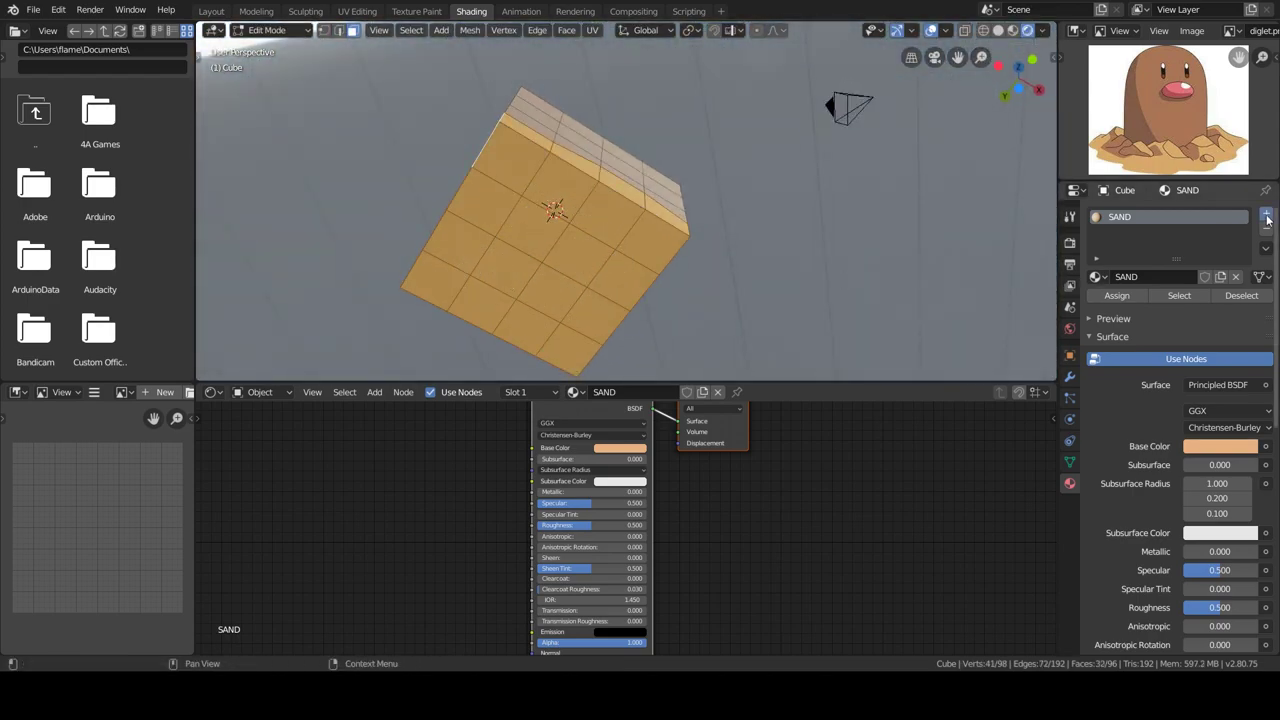
pyautogui.click(1267, 220)
pyautogui.click(1097, 307)
pyautogui.click(997, 416)
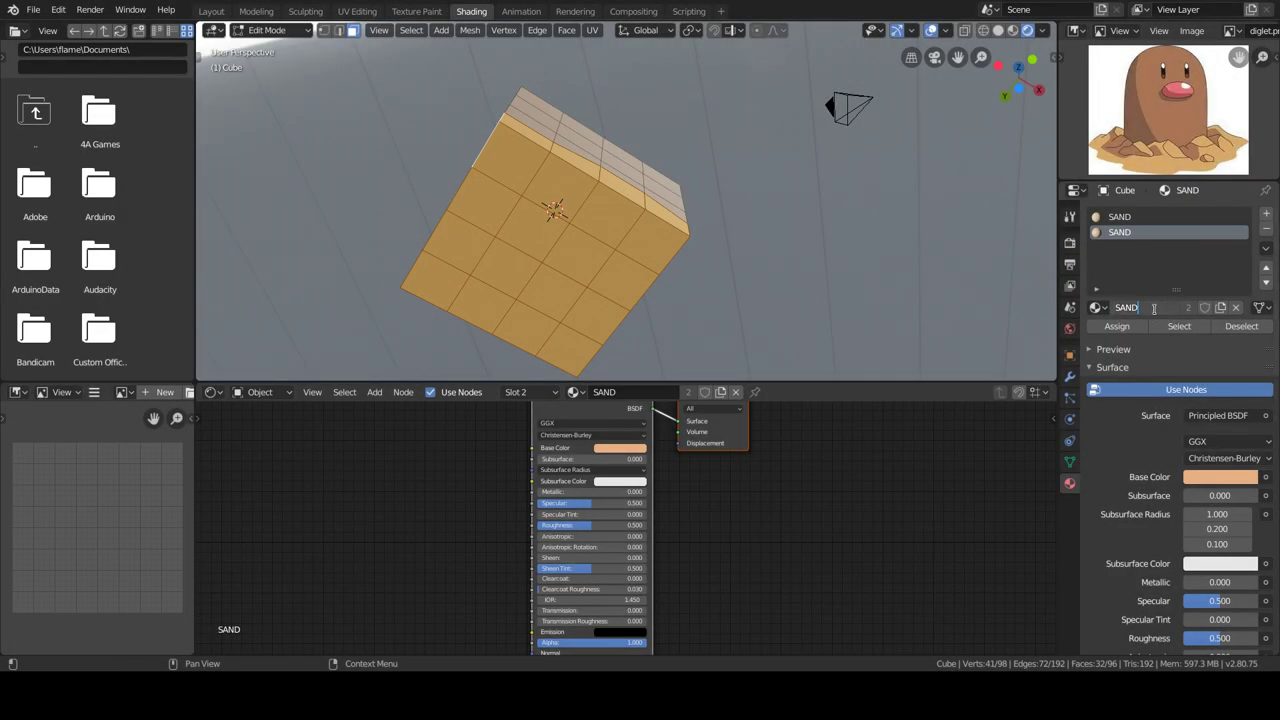
pyautogui.click(1236, 307)
pyautogui.click(1150, 307)
pyautogui.doubleClick(1150, 307)
pyautogui.press('BackSpace')
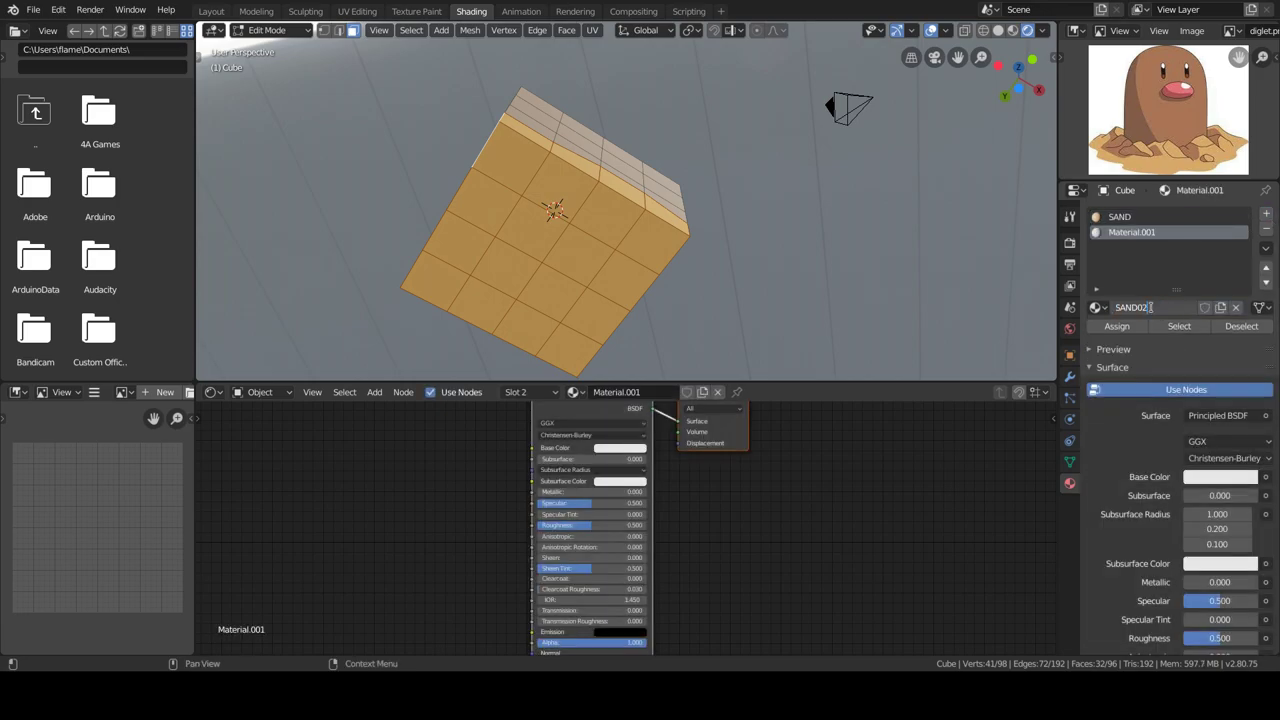
pyautogui.press('Return')
pyautogui.press('Tab')
# Color SAND02 pale yellow and assign it to the lower band faces
pyautogui.click(1220, 458)
pyautogui.click(1161, 305)
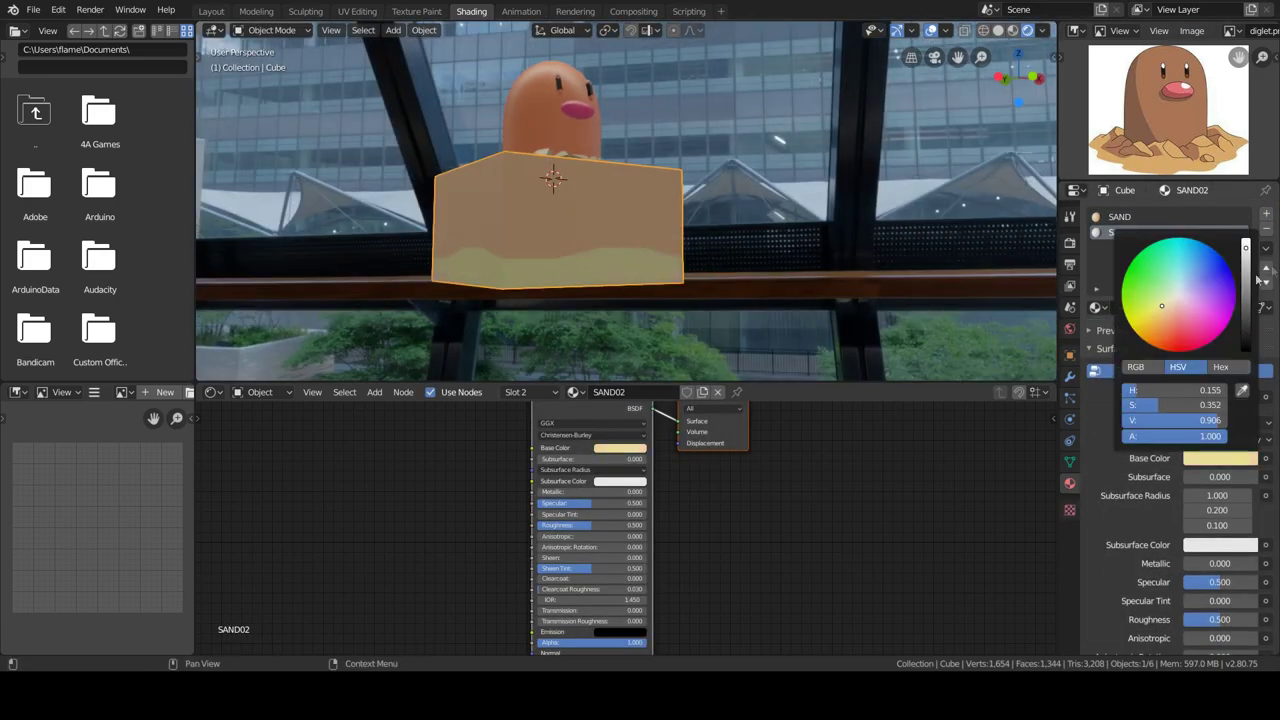
pyautogui.scroll(-6, 1195, 304)
pyautogui.moveTo(760, 240); pyautogui.dragTo(691, 266, button='middle')
pyautogui.press('Tab')
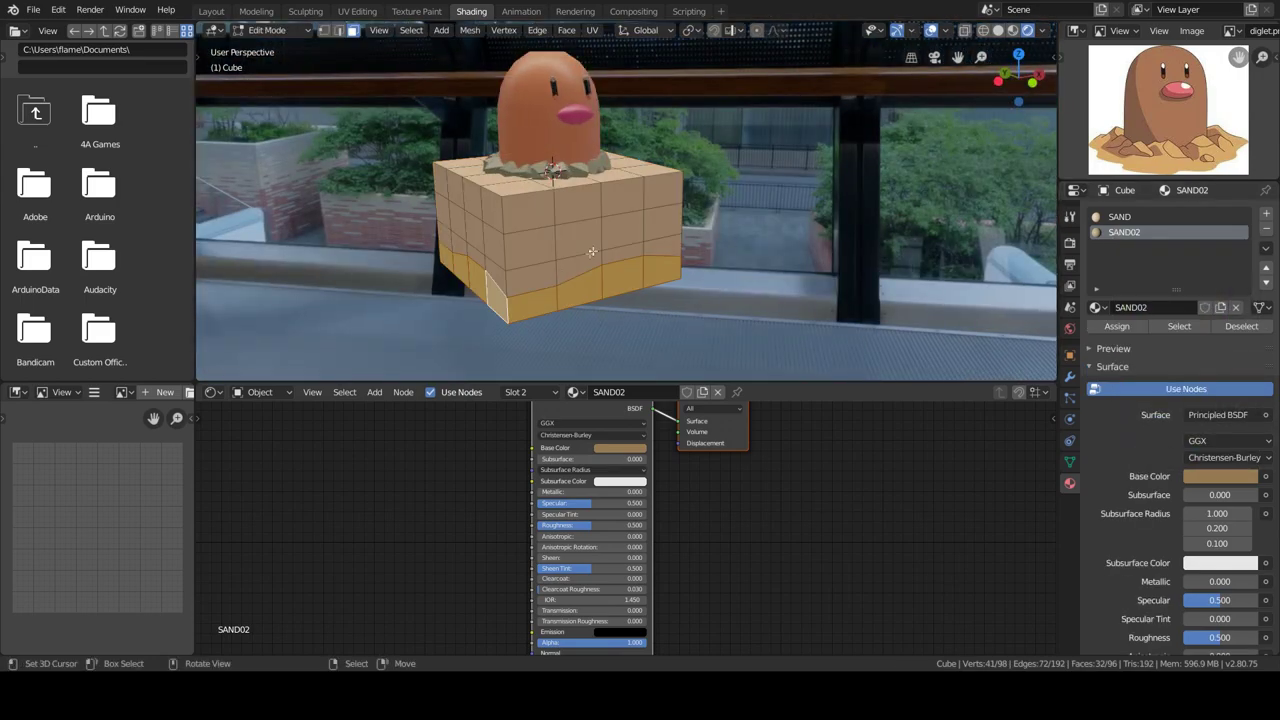
pyautogui.click(1117, 327)
pyautogui.hotkey('alt', 'a')
# Move band vertices with proportional editing to make a wavy band boundary
pyautogui.moveTo(700, 250)
pyautogui.mouseDown(button='middle')
pyautogui.moveTo(641, 293)
pyautogui.moveTo(621, 273)
pyautogui.mouseUp(button='middle')
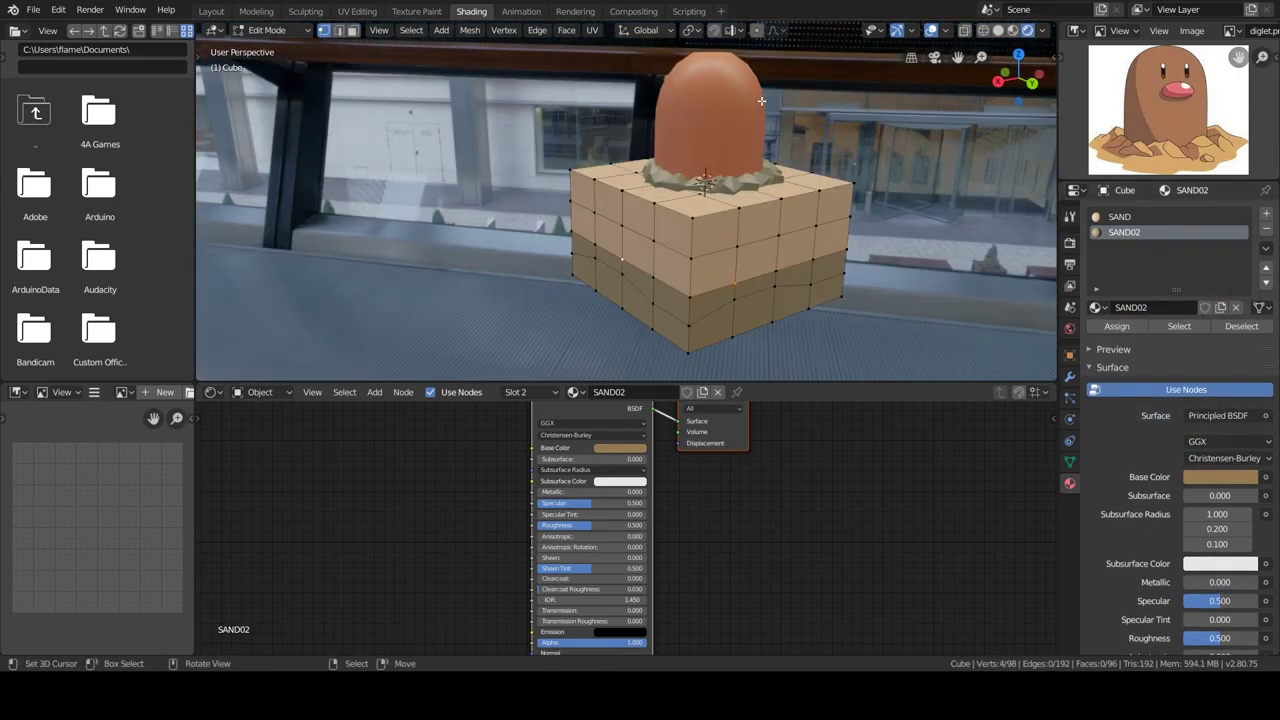
pyautogui.click(773, 30)
pyautogui.press('g')
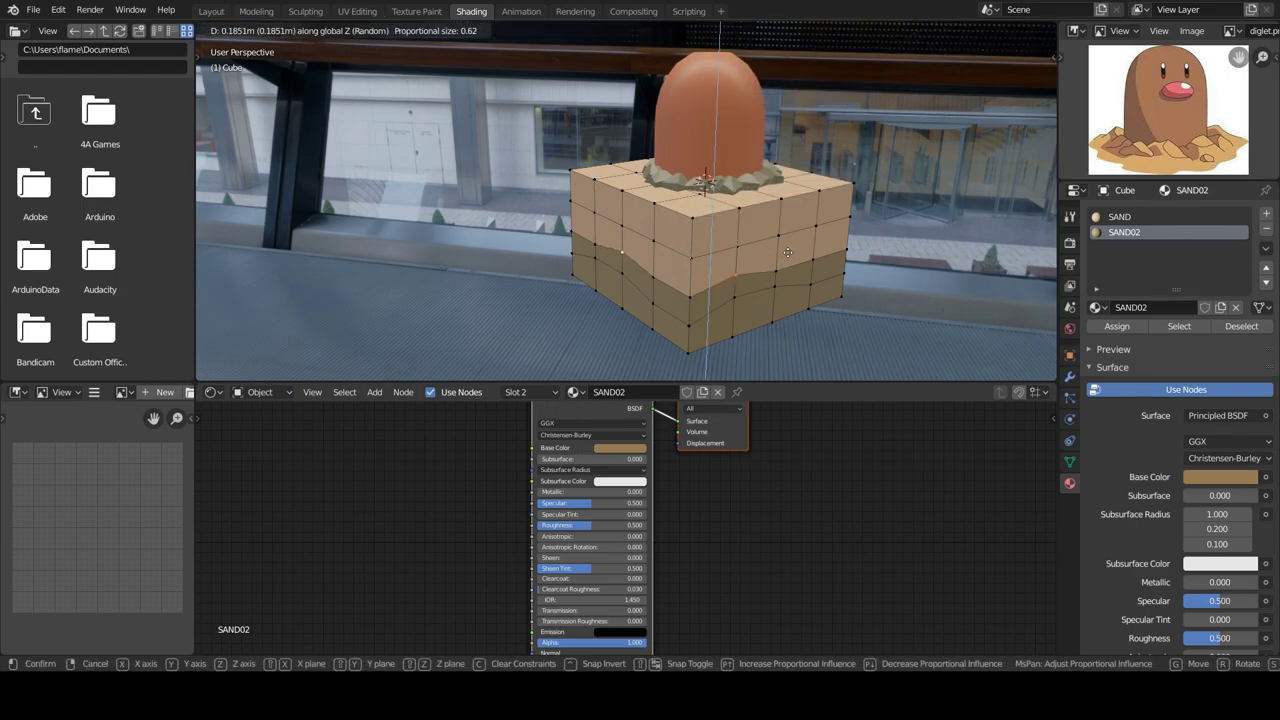
pyautogui.click(788, 245)
pyautogui.moveTo(788, 245); pyautogui.dragTo(827, 235, button='middle')
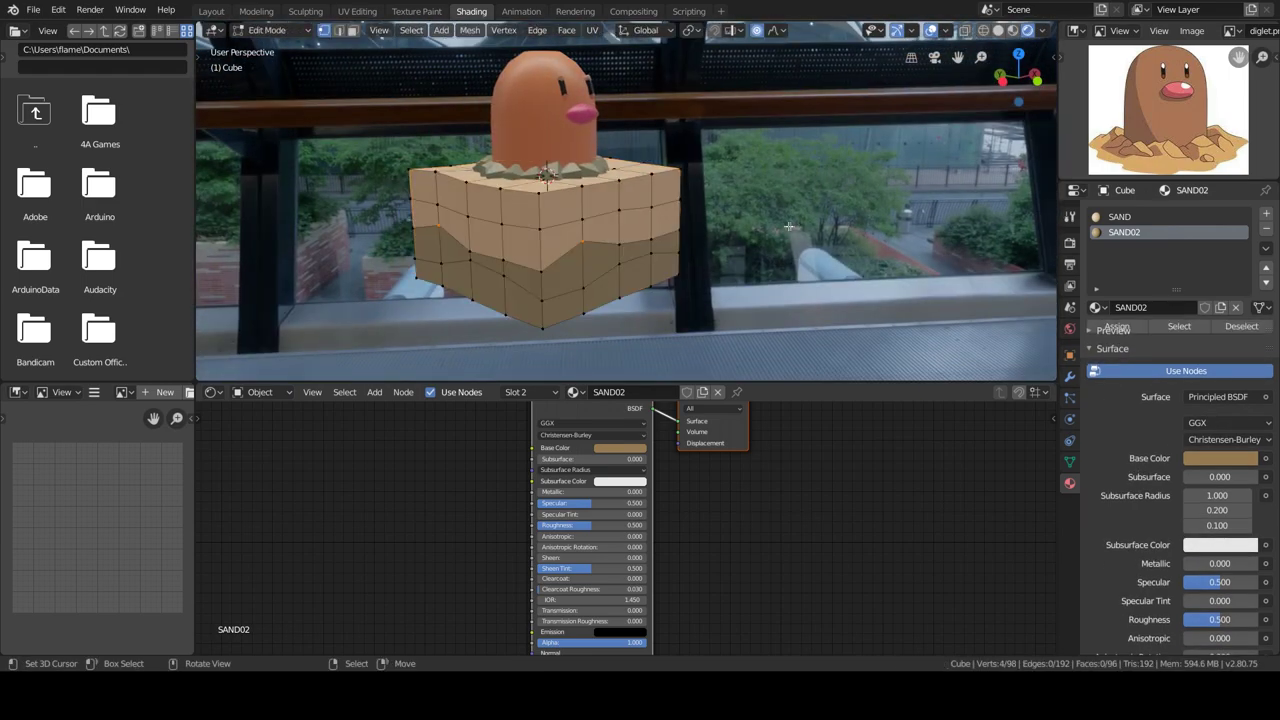
# Assign a new darker-orange sAND03 material to the middle faces, then view through the camera
pyautogui.click(1266, 213)
pyautogui.click(1172, 308)
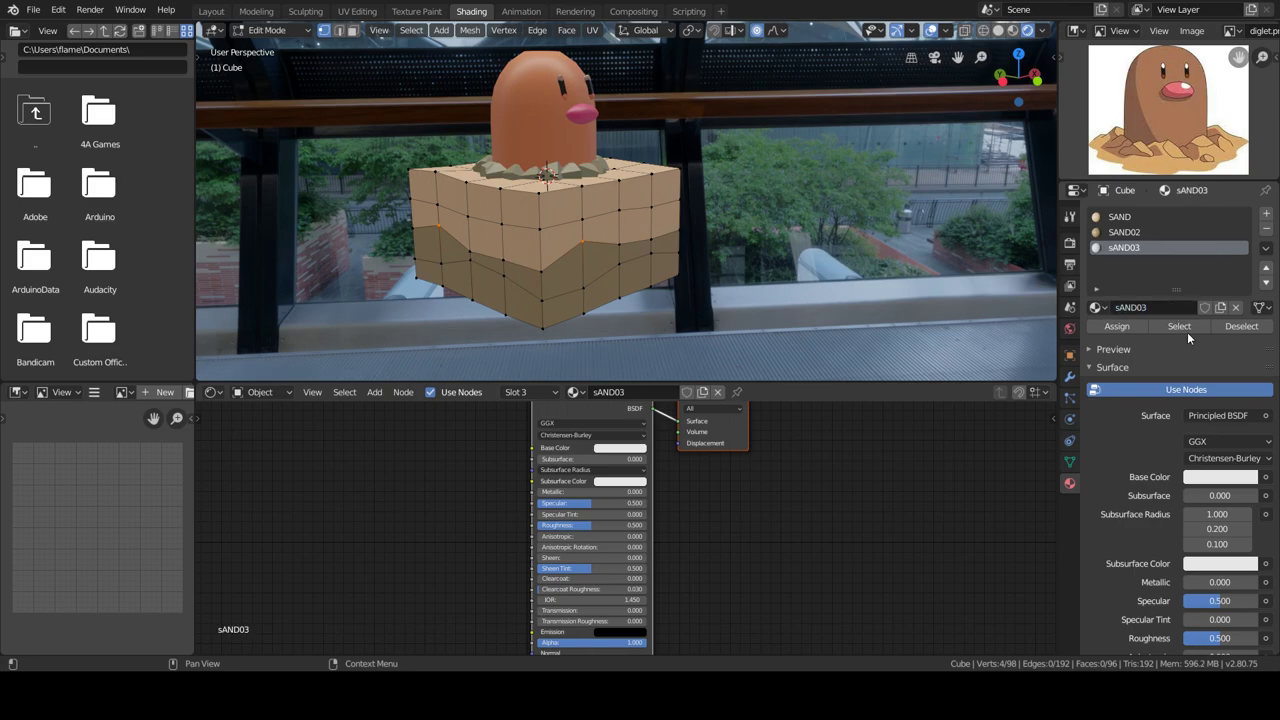
pyautogui.click(1217, 477)
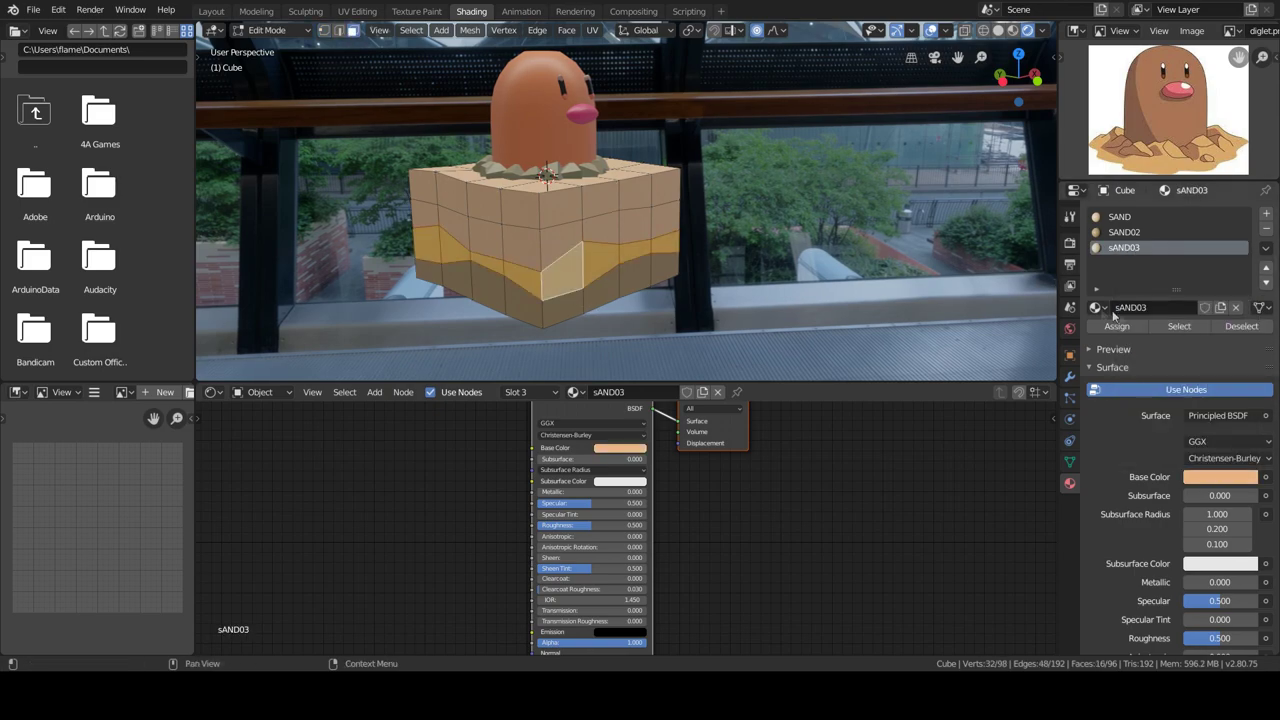
pyautogui.click(1112, 326)
pyautogui.press('Tab')
pyautogui.click(1205, 458)
pyautogui.moveTo(1185, 350); pyautogui.dragTo(1175, 340)
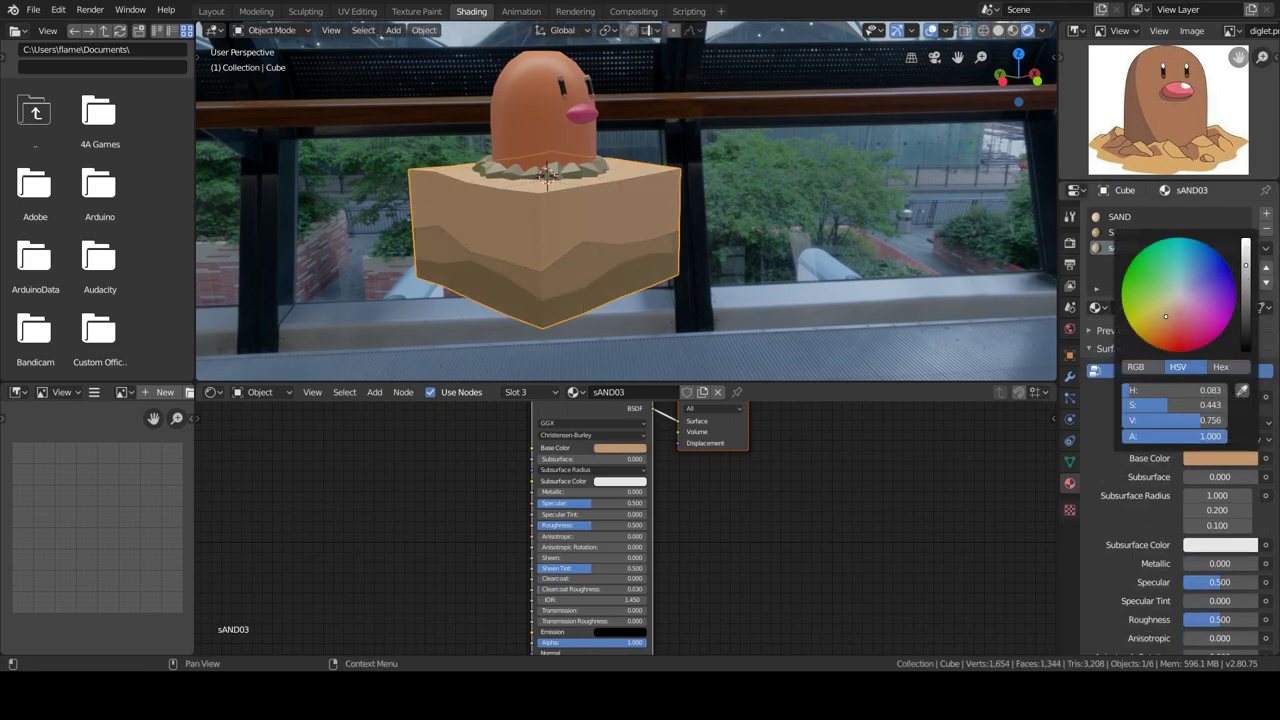
pyautogui.scroll(-4, 701, 281)
pyautogui.press('KP_0')
pyautogui.click(688, 254)
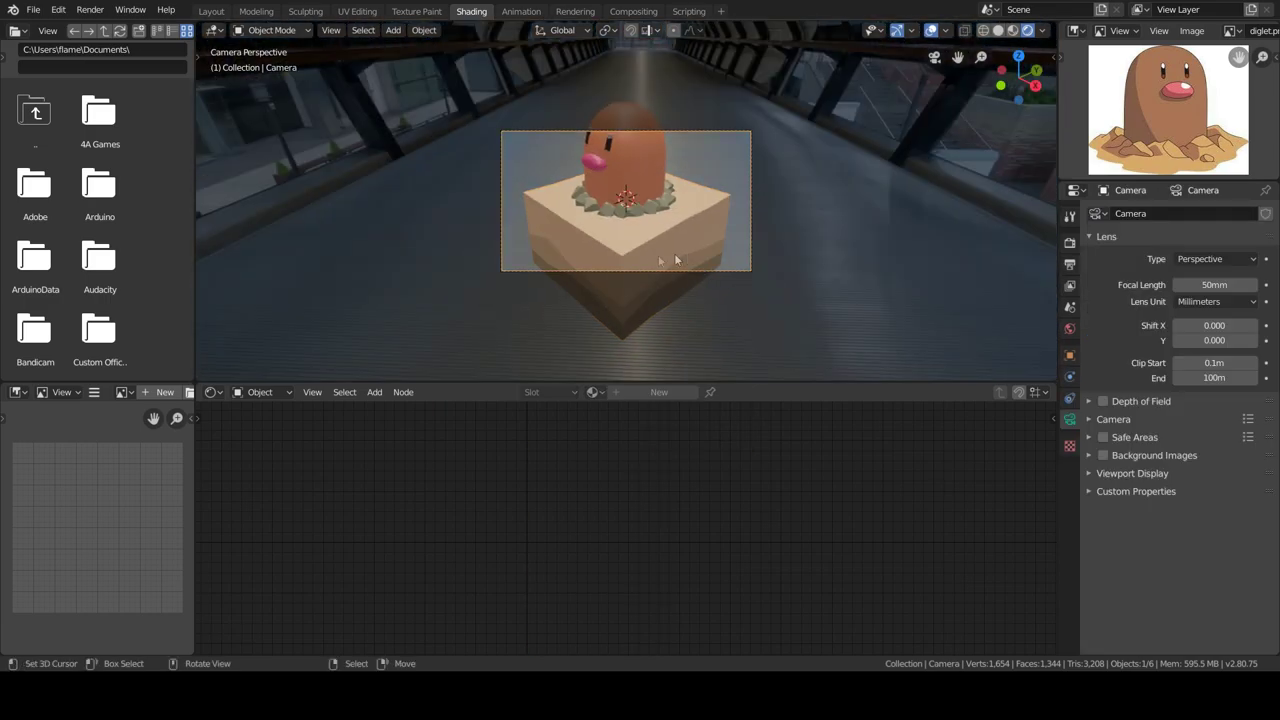
# Select Diglett's body, the rock ring and the eye mesh in turn
pyautogui.click(640, 193)
pyautogui.click(632, 158)
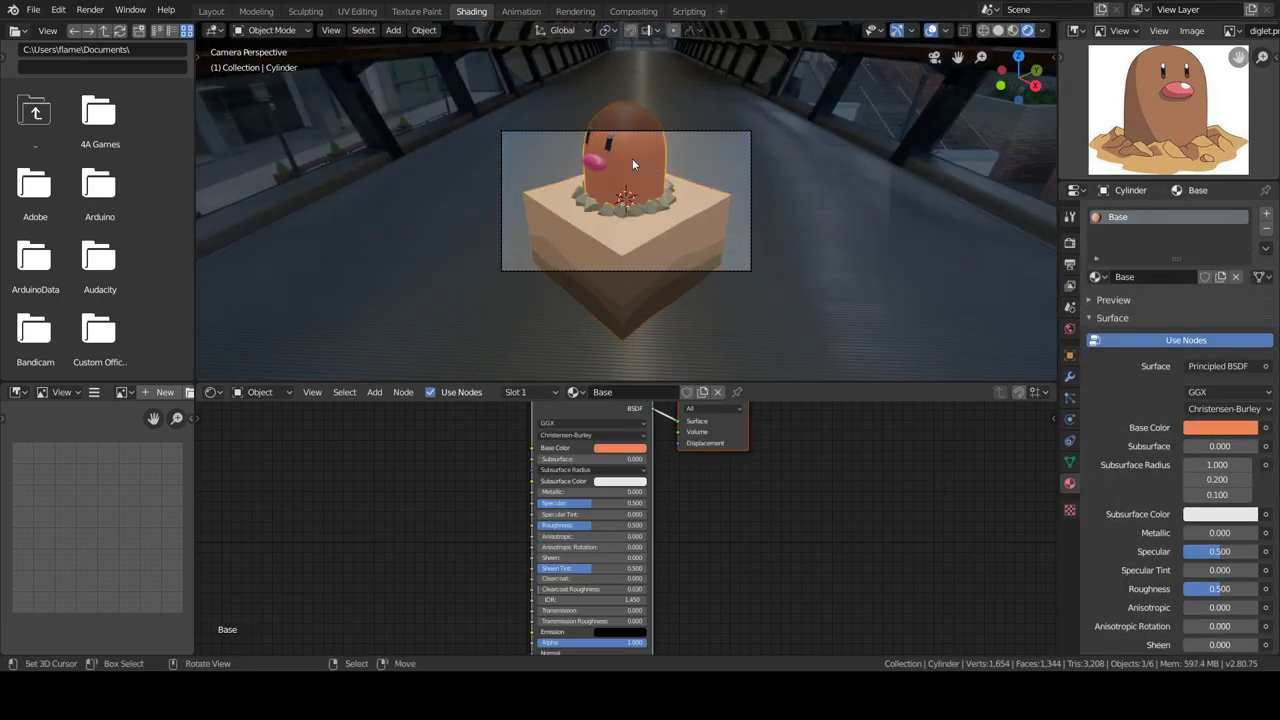
pyautogui.scroll(2, 571, 150)
pyautogui.click(650, 197)
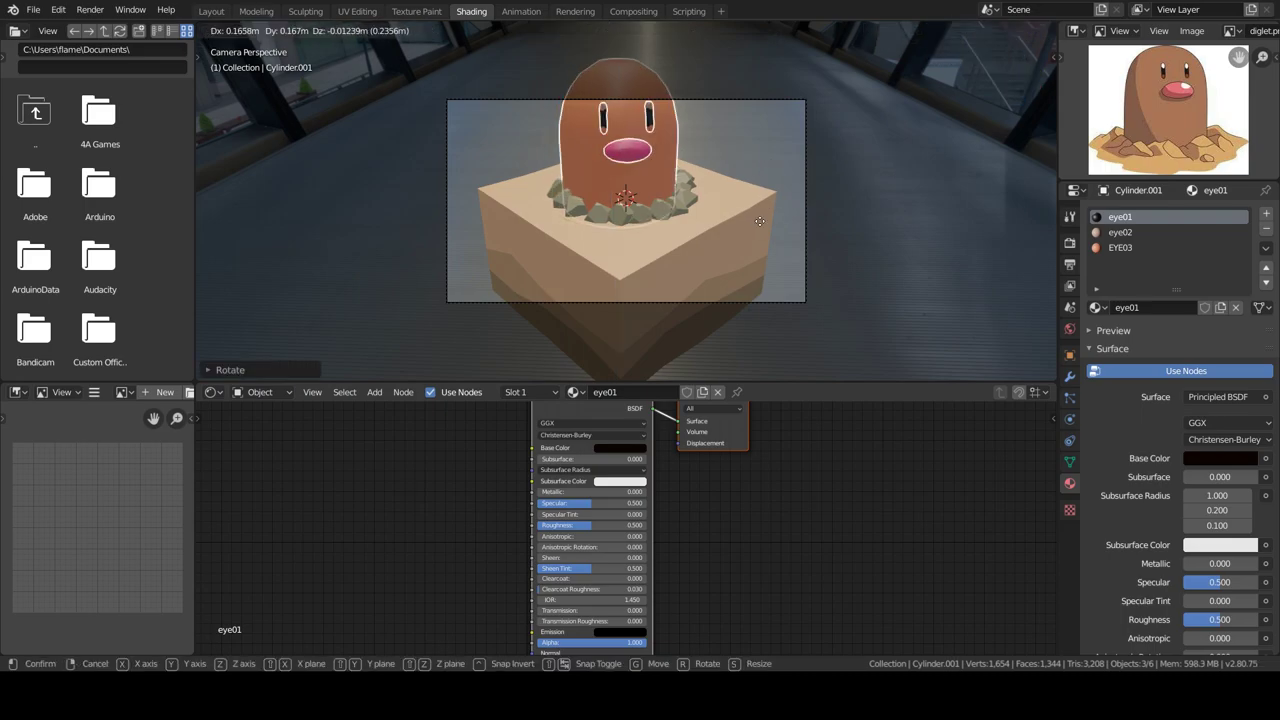
# Switch the camera to Orthographic and enlarge its Orthographic Scale to frame the model
pyautogui.click(805, 250)
pyautogui.scroll(-2, 1023, 294)
pyautogui.click(1070, 242)
pyautogui.click(1070, 398)
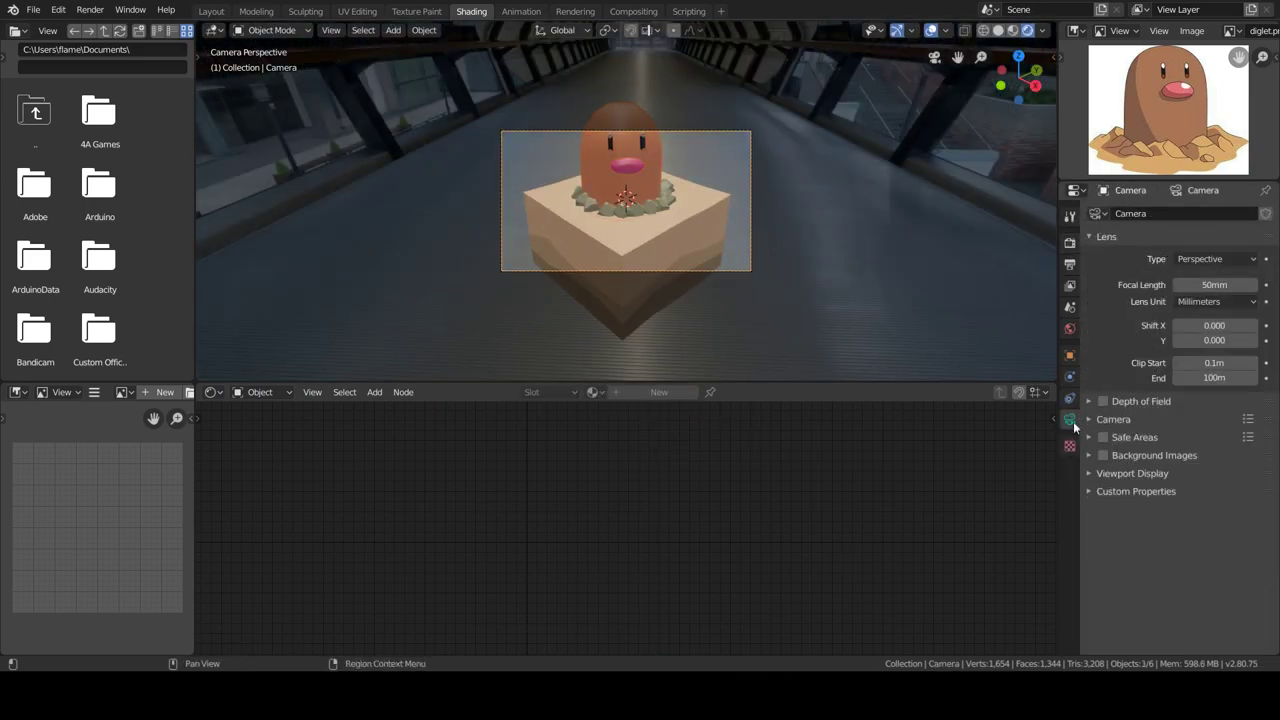
pyautogui.click(1215, 258)
pyautogui.click(1215, 278)
pyautogui.moveTo(1215, 283); pyautogui.dragTo(1245, 283)
# Lower the camera and add a large scaled-up floor plane beneath the model
pyautogui.press('g')
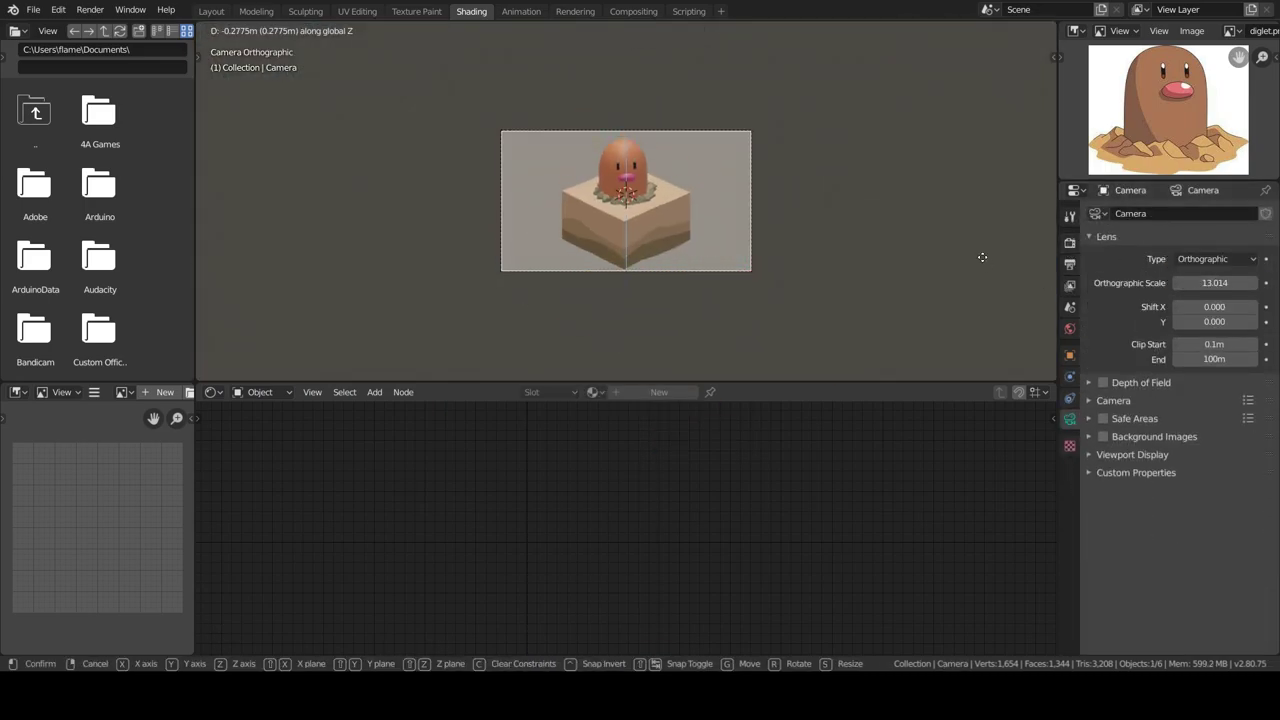
pyautogui.click(840, 258)
pyautogui.moveTo(780, 260); pyautogui.dragTo(840, 258, button='middle')
pyautogui.hotkey('shift', 'a')
pyautogui.click(851, 250)
pyautogui.press('s')
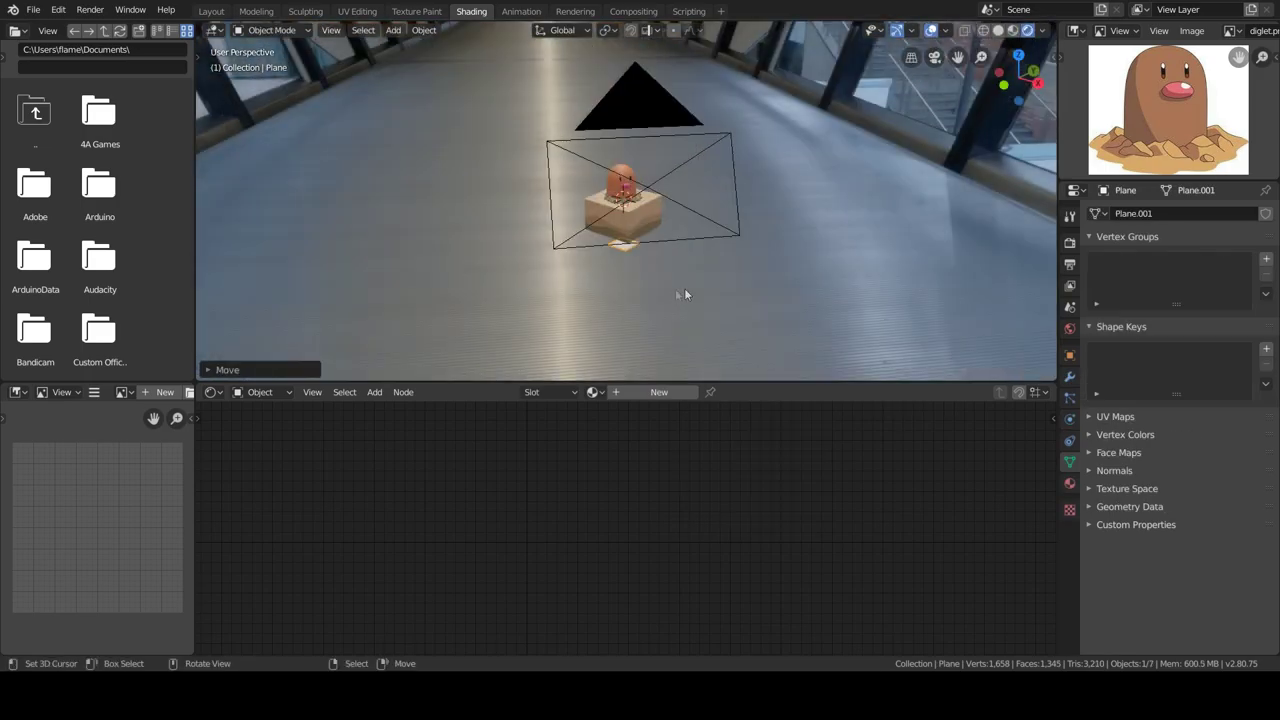
pyautogui.click(684, 288)
pyautogui.moveTo(684, 288); pyautogui.dragTo(645, 286, button='middle')
pyautogui.press('KP_0')
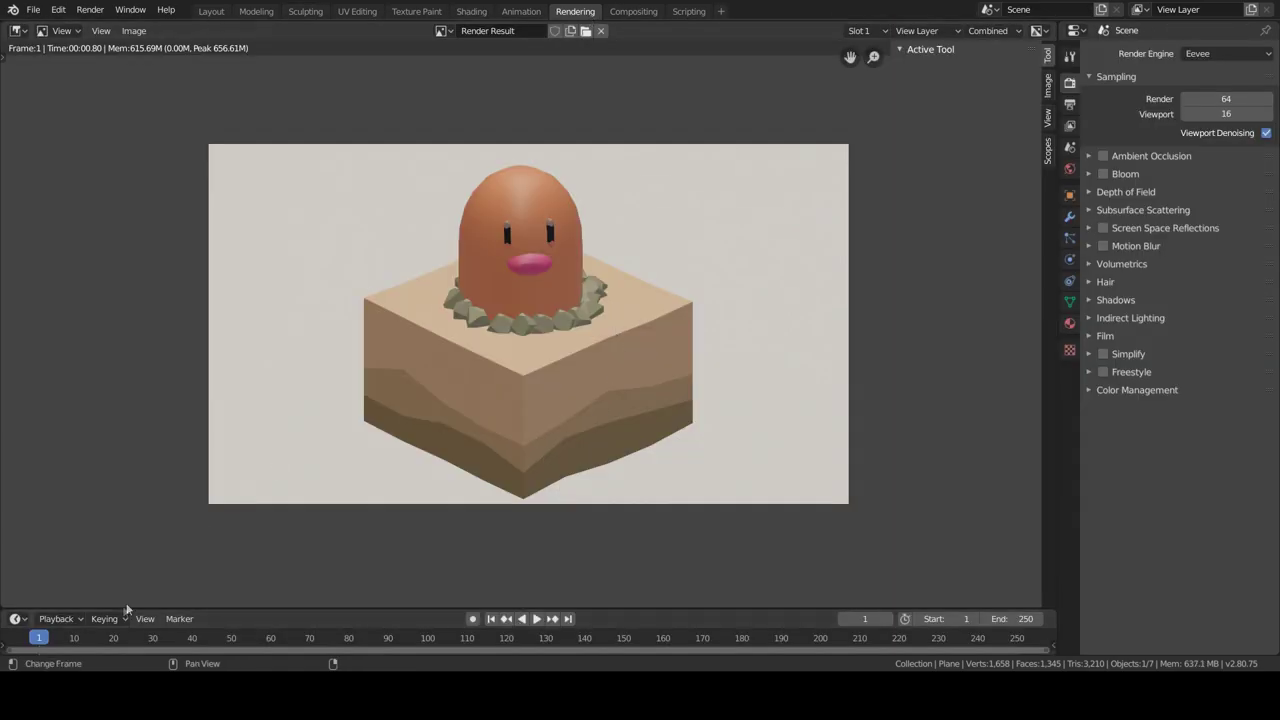
# Return to the Shading workspace and show the eye piece's materials
pyautogui.click(471, 11)
pyautogui.moveTo(450, 230)
pyautogui.mouseDown(button='middle')
pyautogui.moveTo(837, 220)
pyautogui.moveTo(406, 234)
pyautogui.moveTo(616, 122)
pyautogui.mouseUp(button='middle')
pyautogui.click(616, 122)
pyautogui.click(1070, 483)
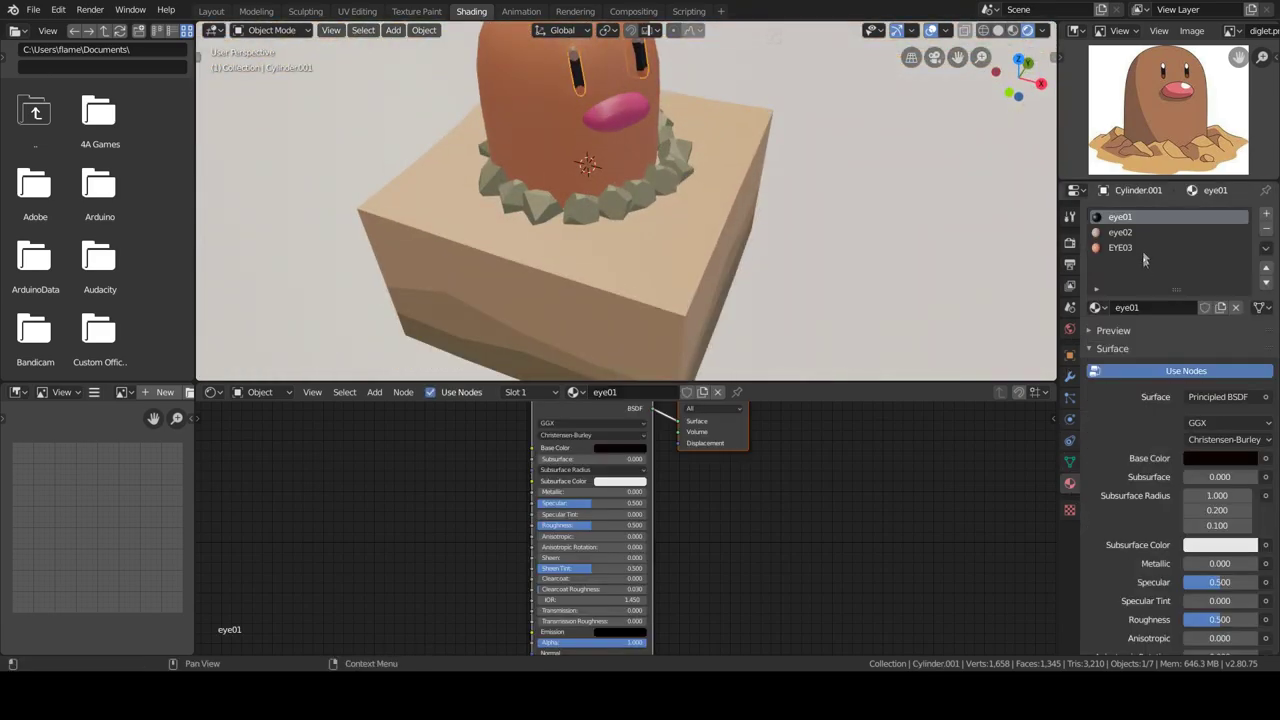
# Add a second material slot to the Diglett body with a new material named OUTLINE
pyautogui.click(1212, 466)
pyautogui.moveTo(1249, 267); pyautogui.dragTo(1249, 245)
pyautogui.moveTo(760, 250)
pyautogui.mouseDown(button='middle')
pyautogui.moveTo(603, 247)
pyautogui.moveTo(657, 234)
pyautogui.mouseUp(button='middle')
pyautogui.click(698, 178)
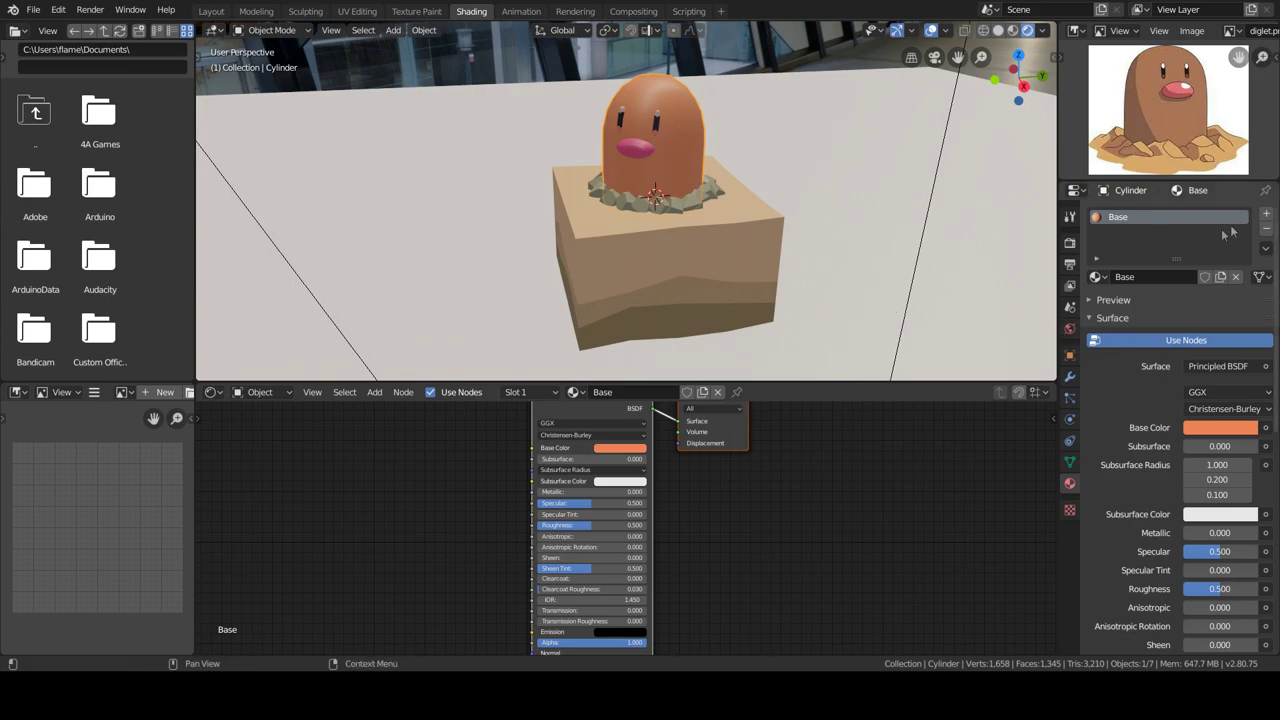
pyautogui.click(1266, 213)
pyautogui.click(1162, 308)
pyautogui.write('E')
pyautogui.press('Return')
# Delete OUTLINE's default nodes and place a Mix Shader node
pyautogui.press('a')
pyautogui.press('x')
pyautogui.hotkey('shift', 'a')
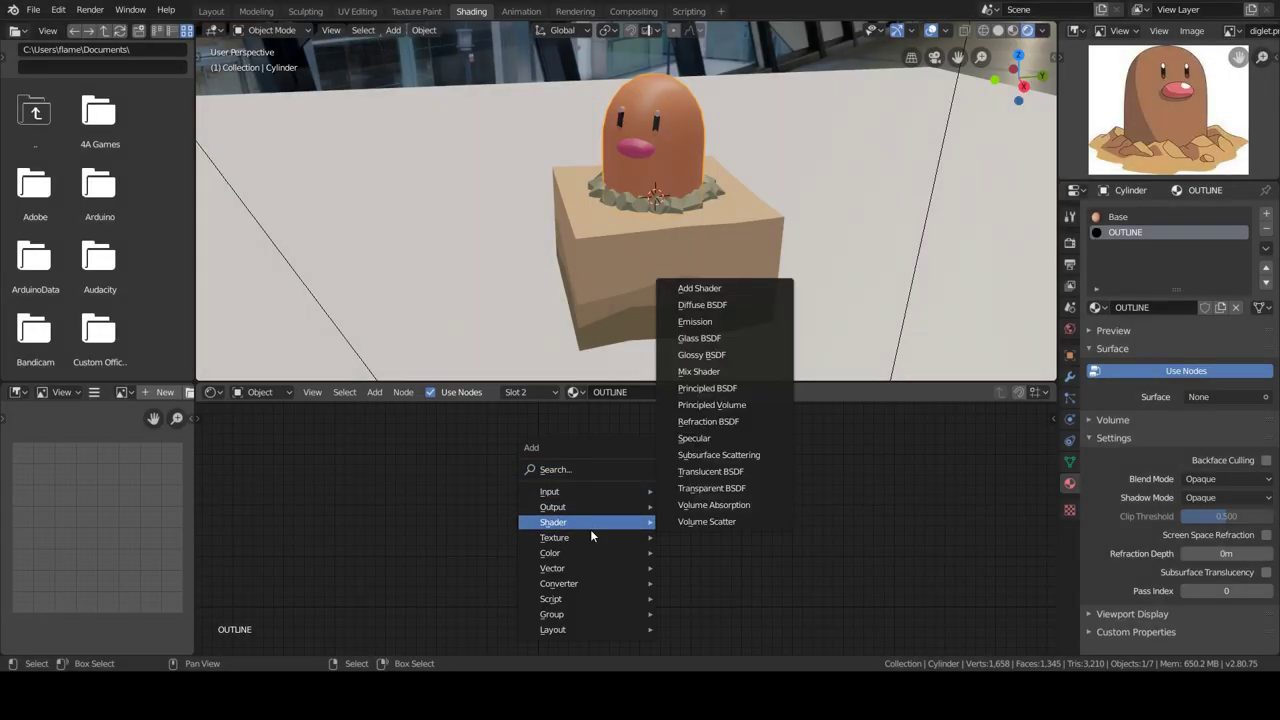
pyautogui.click(715, 373)
pyautogui.click(607, 485)
# Add an Emission shader and a Transparent BSDF node to the OUTLINE node tree
pyautogui.hotkey('shift', 'a')
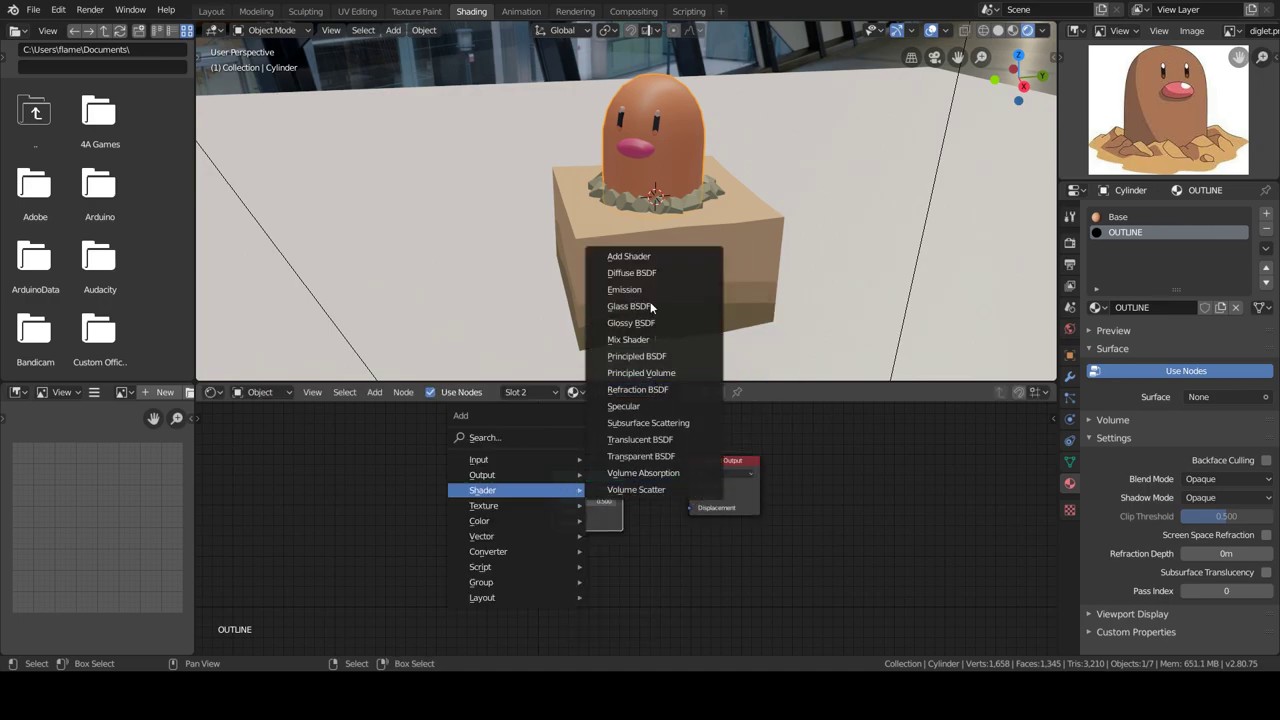
pyautogui.click(625, 289)
pyautogui.hotkey('shift', 'a')
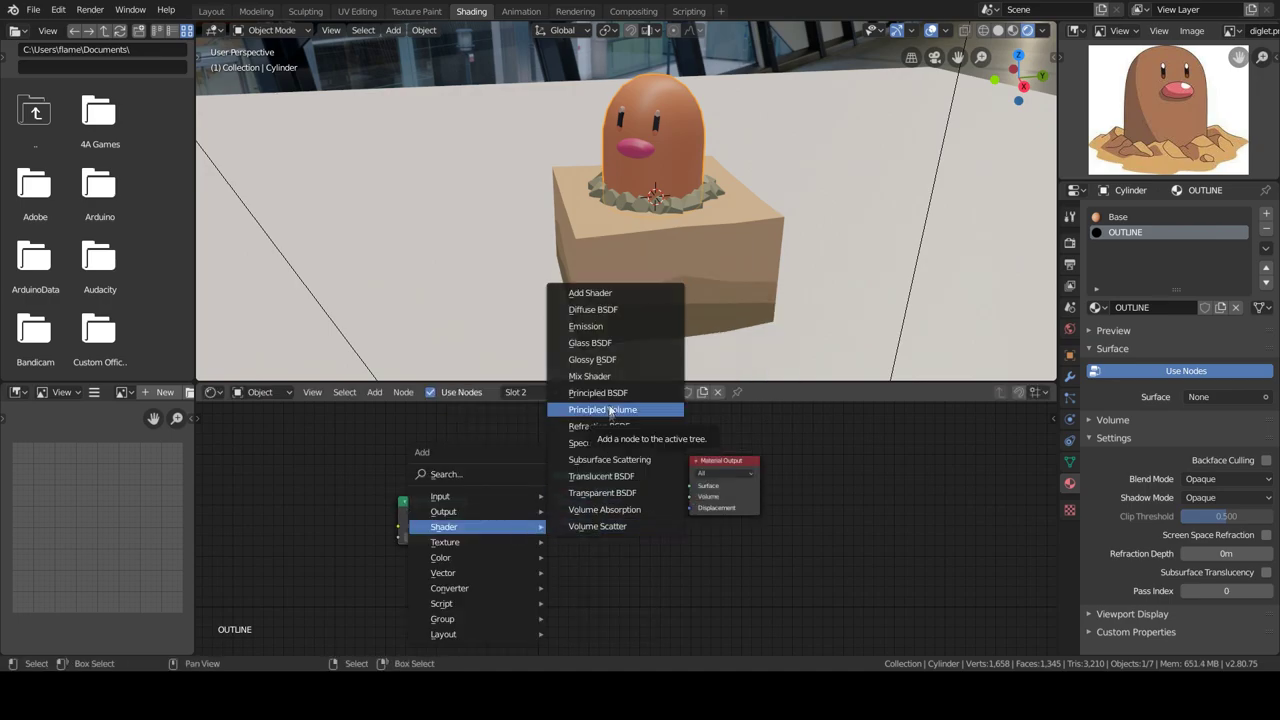
pyautogui.click(611, 492)
pyautogui.hotkey('shift', 'a')
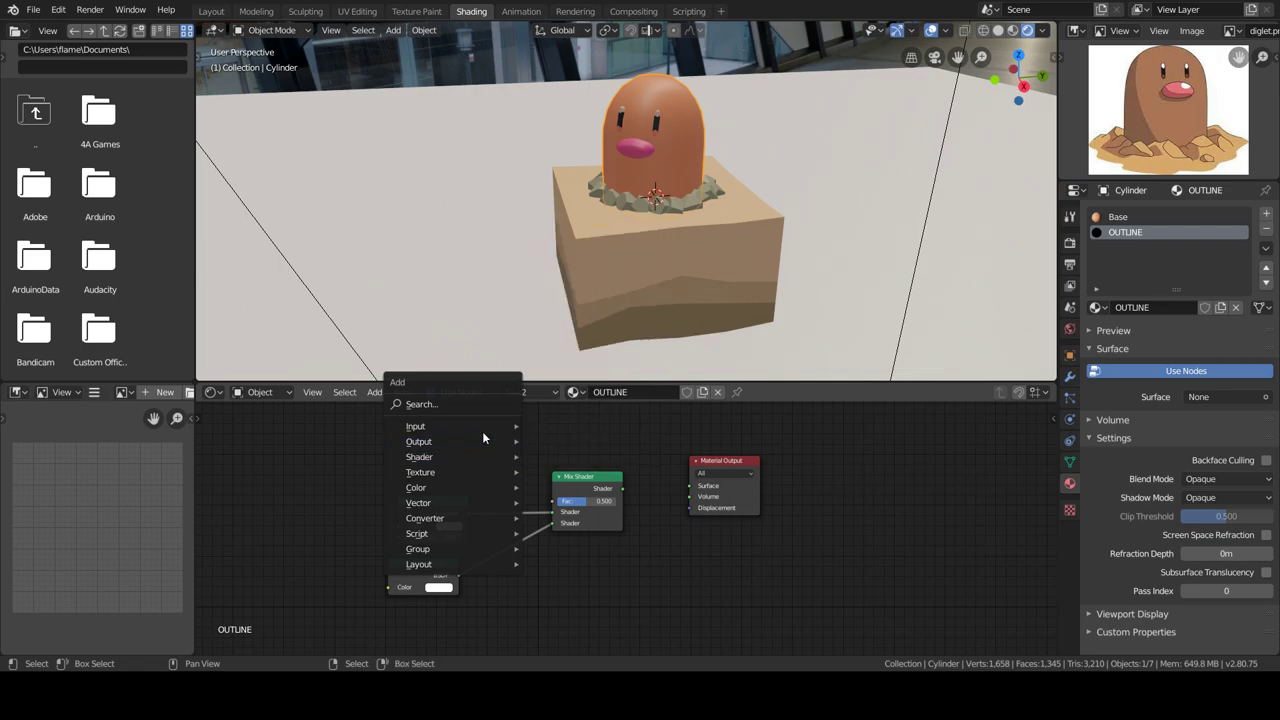
pyautogui.press('Escape')
# Add a Geometry input node and connect the Mix Shader to the material surface output
pyautogui.hotkey('shift', 'a')
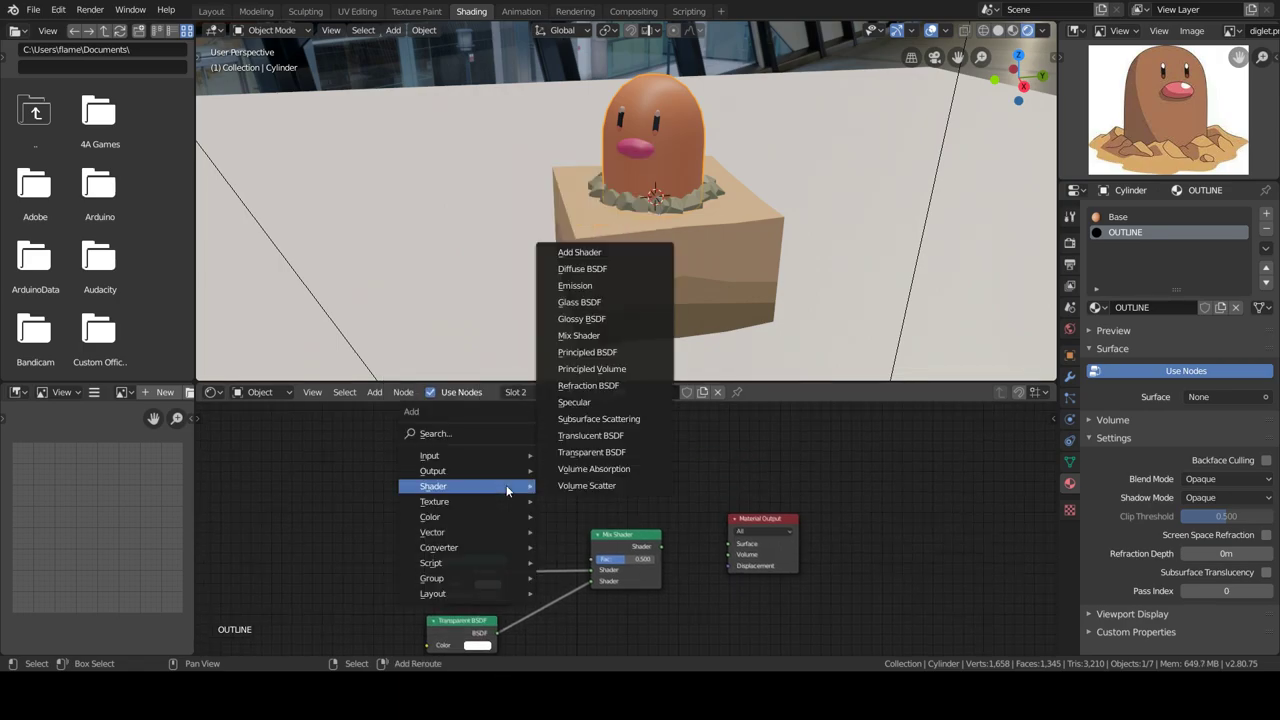
pyautogui.click(577, 271)
pyautogui.click(517, 503)
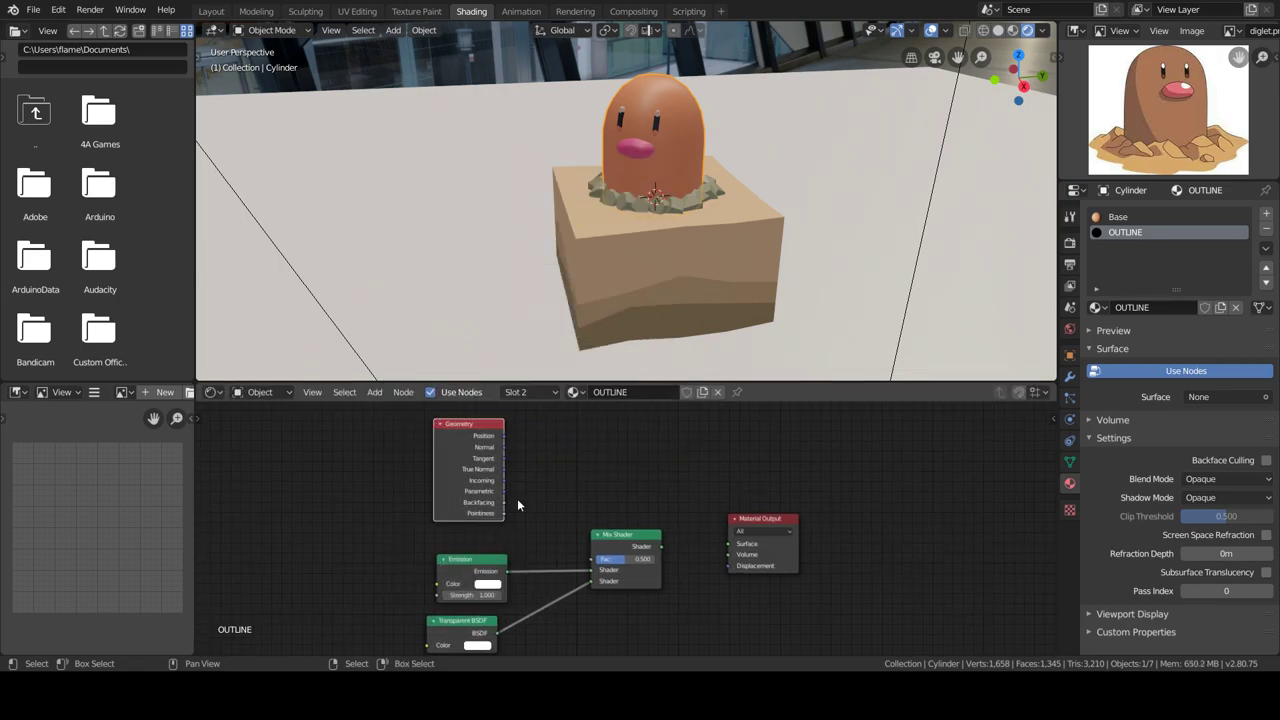
pyautogui.moveTo(661, 546); pyautogui.dragTo(728, 543)
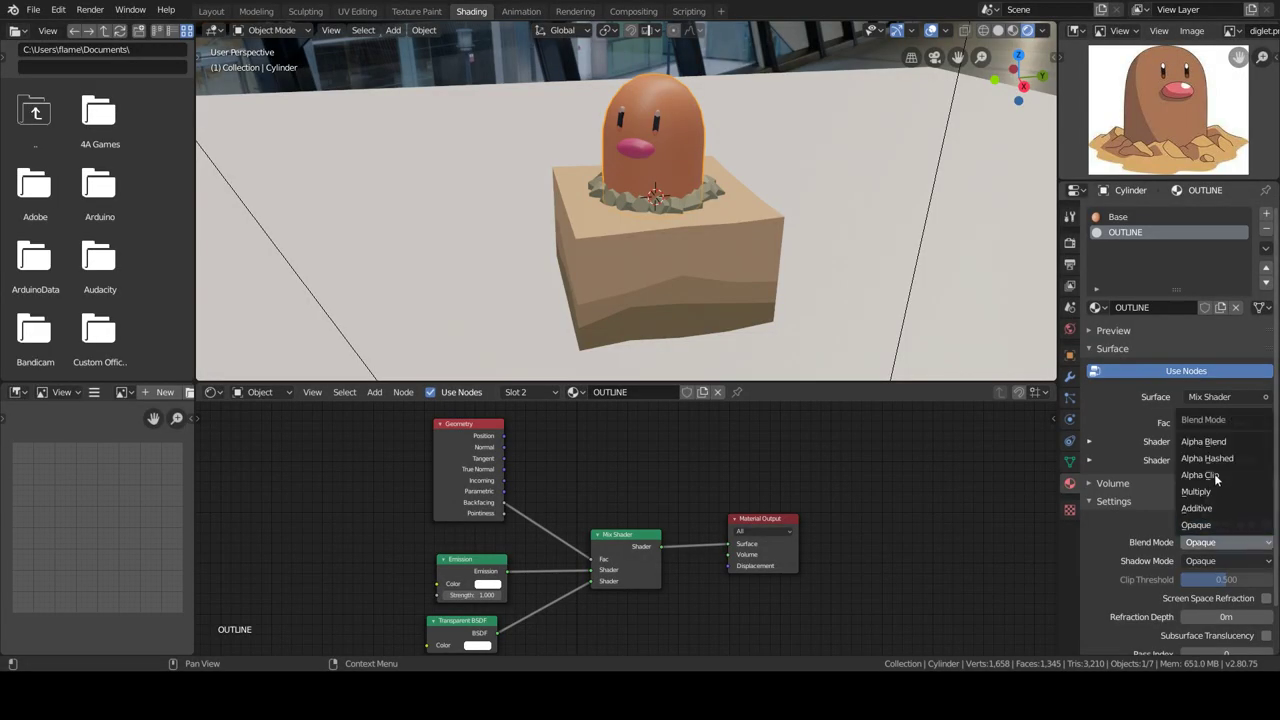
# Make the OUTLINE emission colour black, then check the nose and eye materials
pyautogui.click(487, 583)
pyautogui.click(636, 148)
pyautogui.click(856, 241)
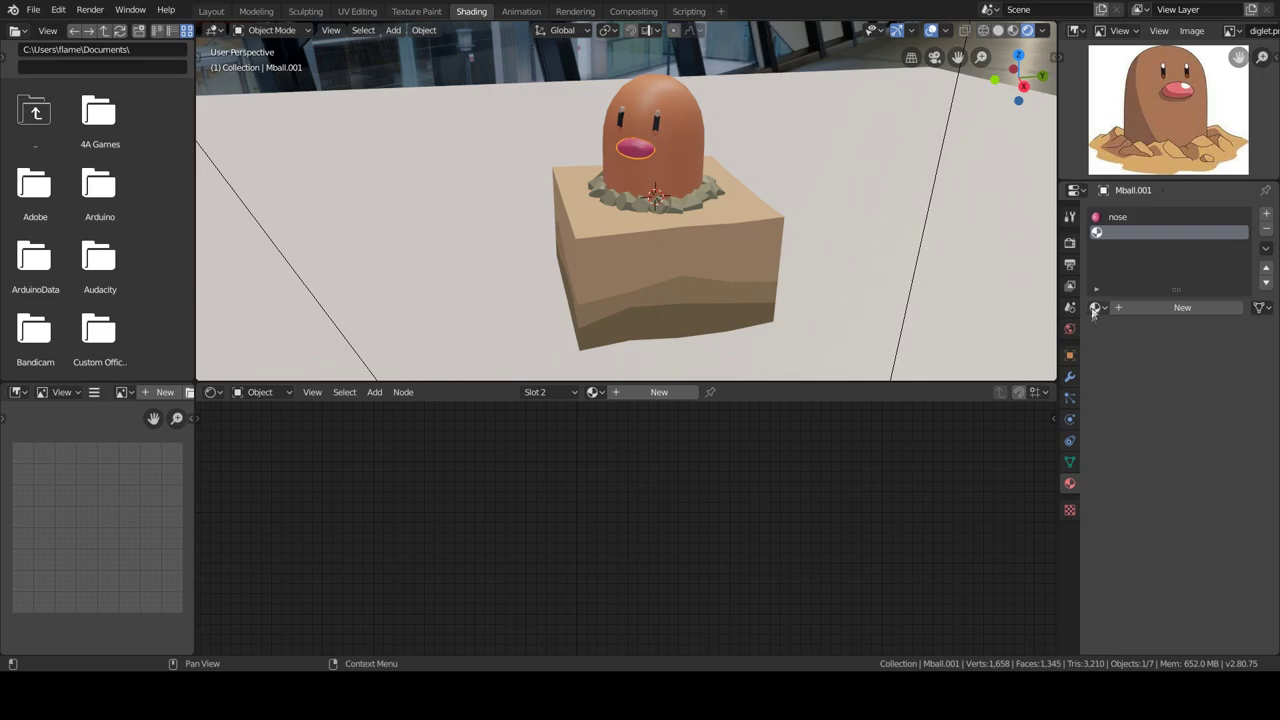
pyautogui.click(811, 327)
pyautogui.click(1185, 233)
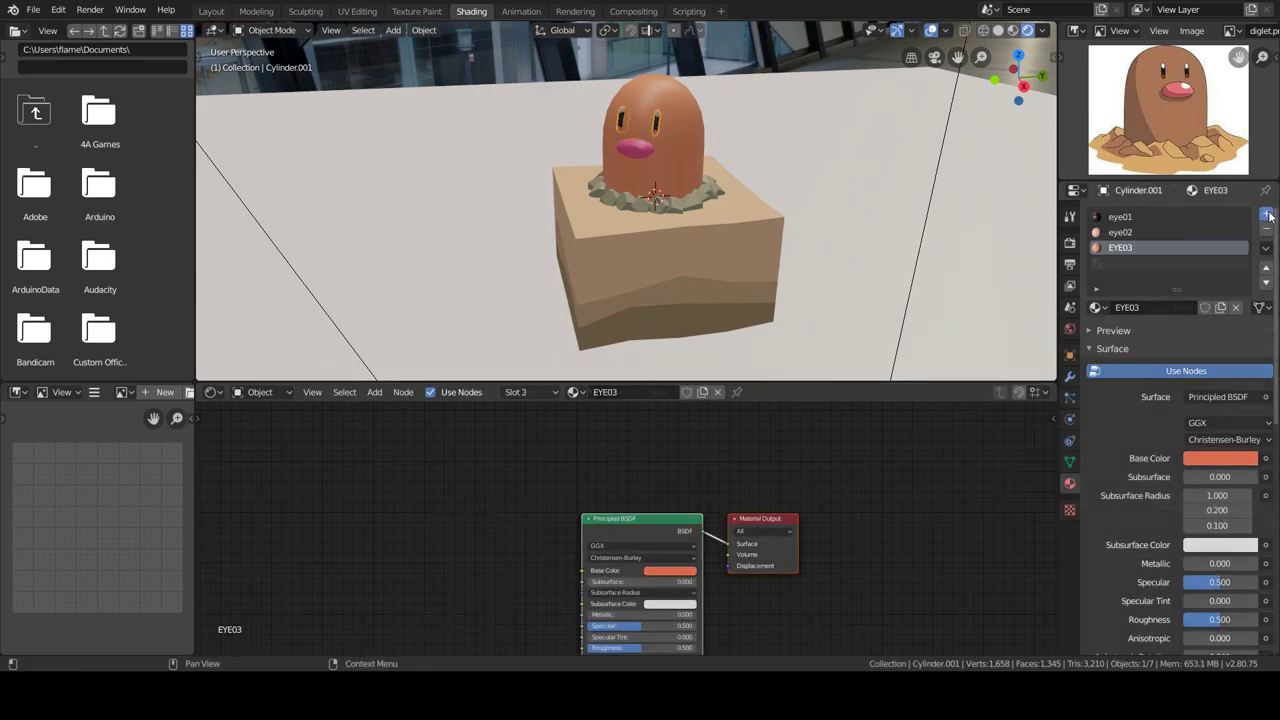
# Assign OUTLINE as an extra material slot on the sand box and the rock ring
pyautogui.click(1266, 216)
pyautogui.click(1097, 307)
pyautogui.click(957, 418)
pyautogui.click(655, 195)
pyautogui.click(1266, 213)
pyautogui.click(1097, 307)
pyautogui.click(957, 418)
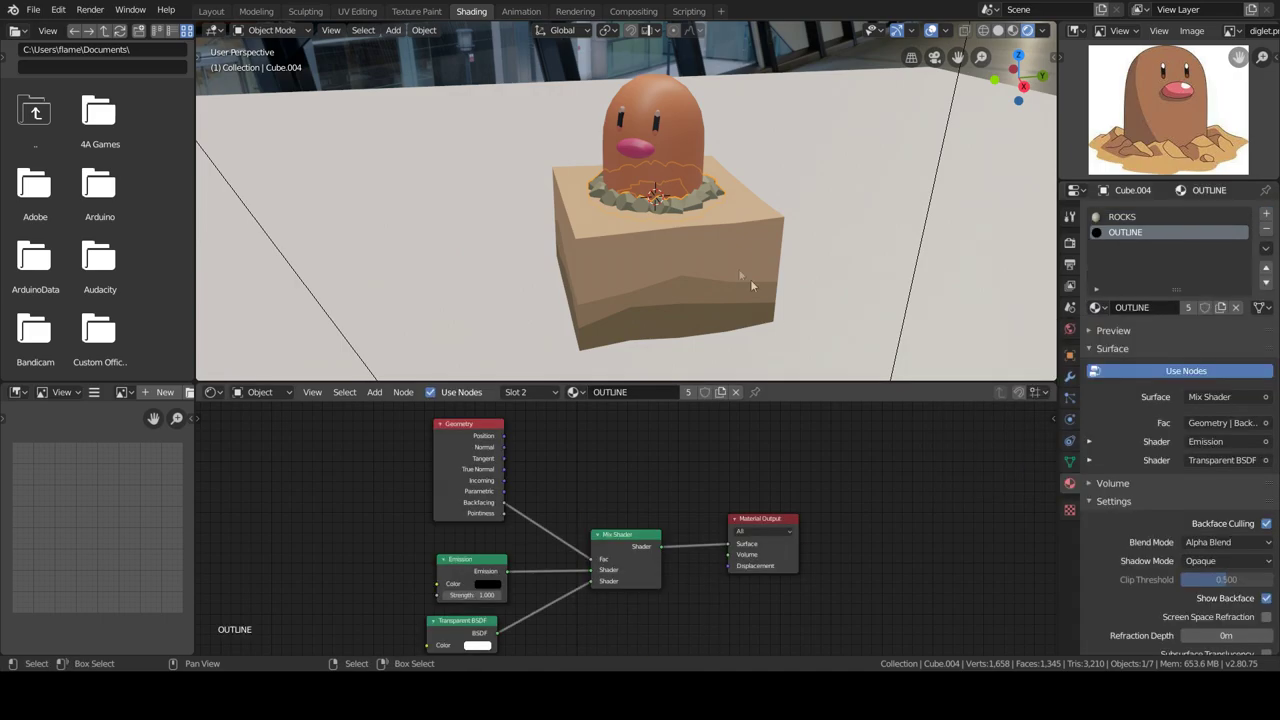
pyautogui.click(1069, 375)
pyautogui.click(1098, 214)
# Add Solidify outline modifiers to the Diglett body and nose, thickening the nose shell
pyautogui.click(967, 448)
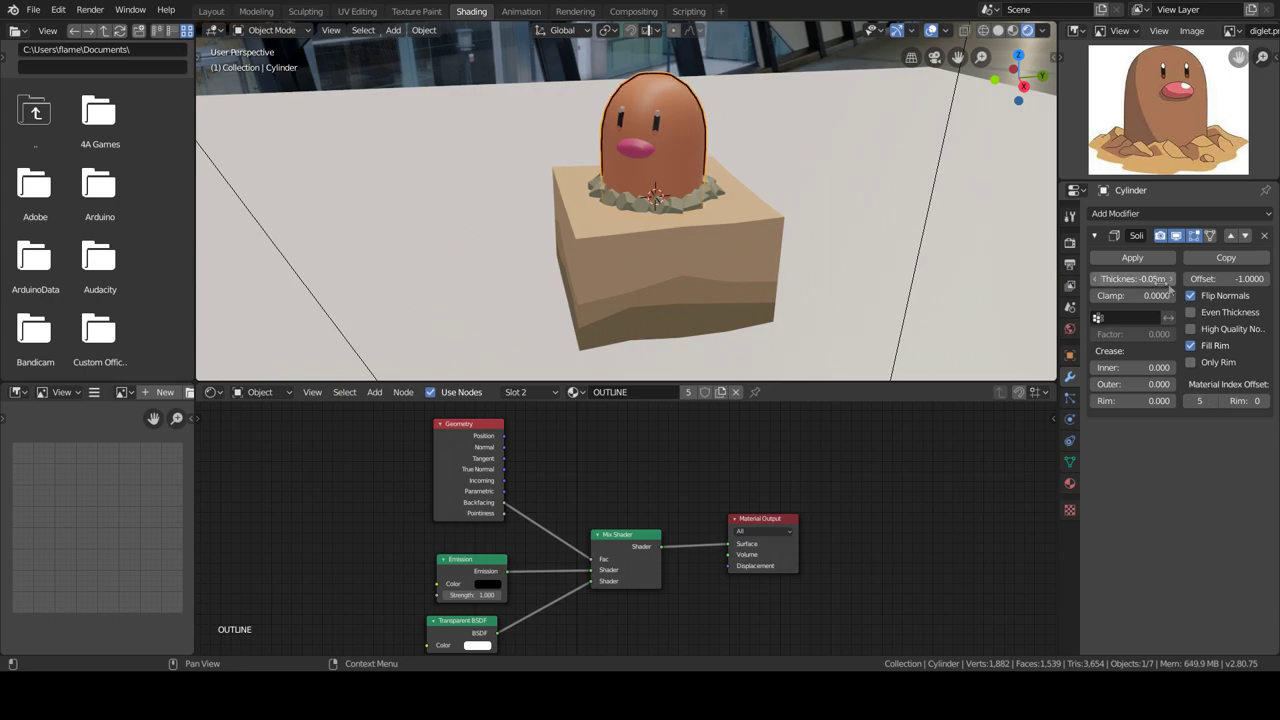
pyautogui.click(635, 148)
pyautogui.click(1098, 214)
pyautogui.click(967, 448)
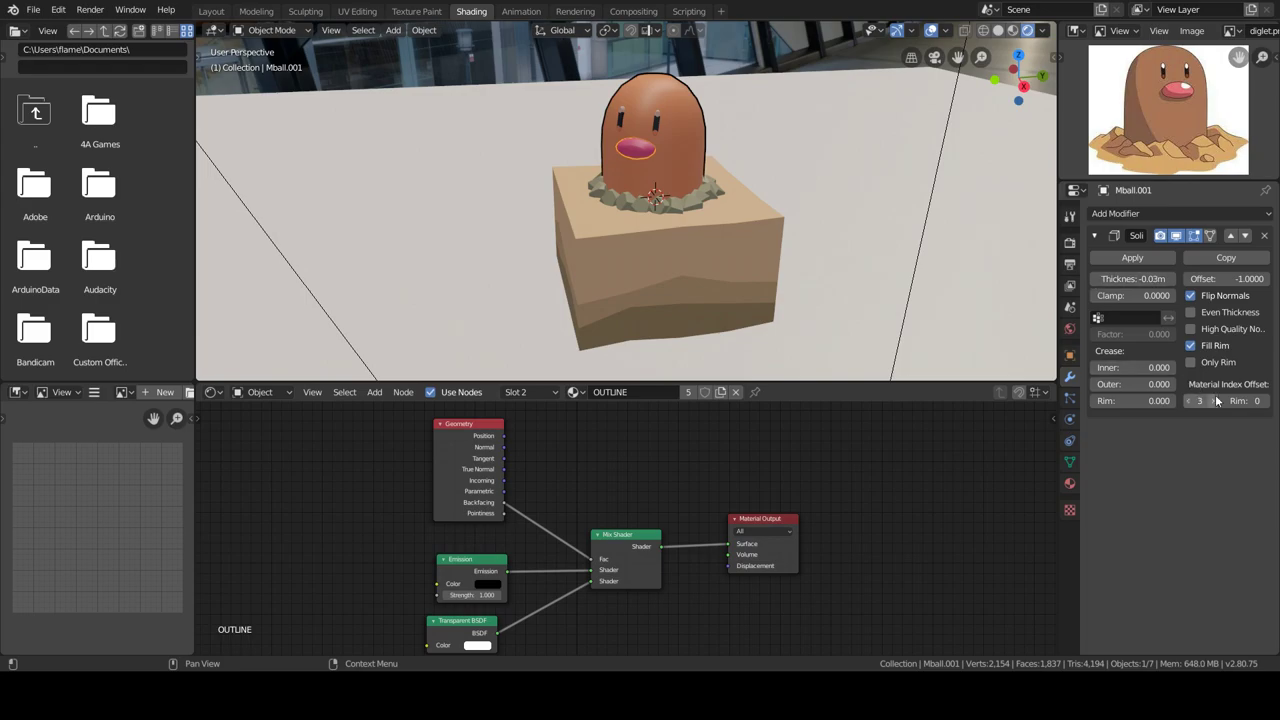
pyautogui.click(1096, 280)
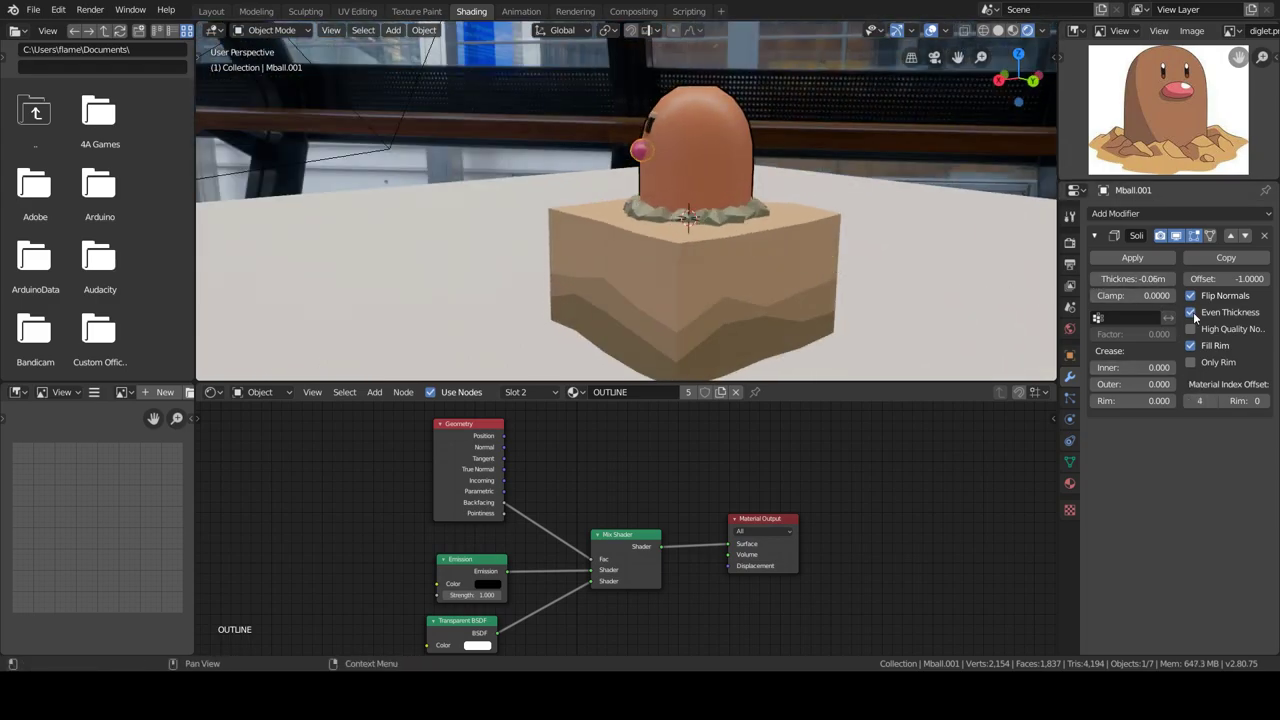
# Give the rock ring a -0.03 m Solidify shell with flipped normals using the OUTLINE material
pyautogui.click(625, 120)
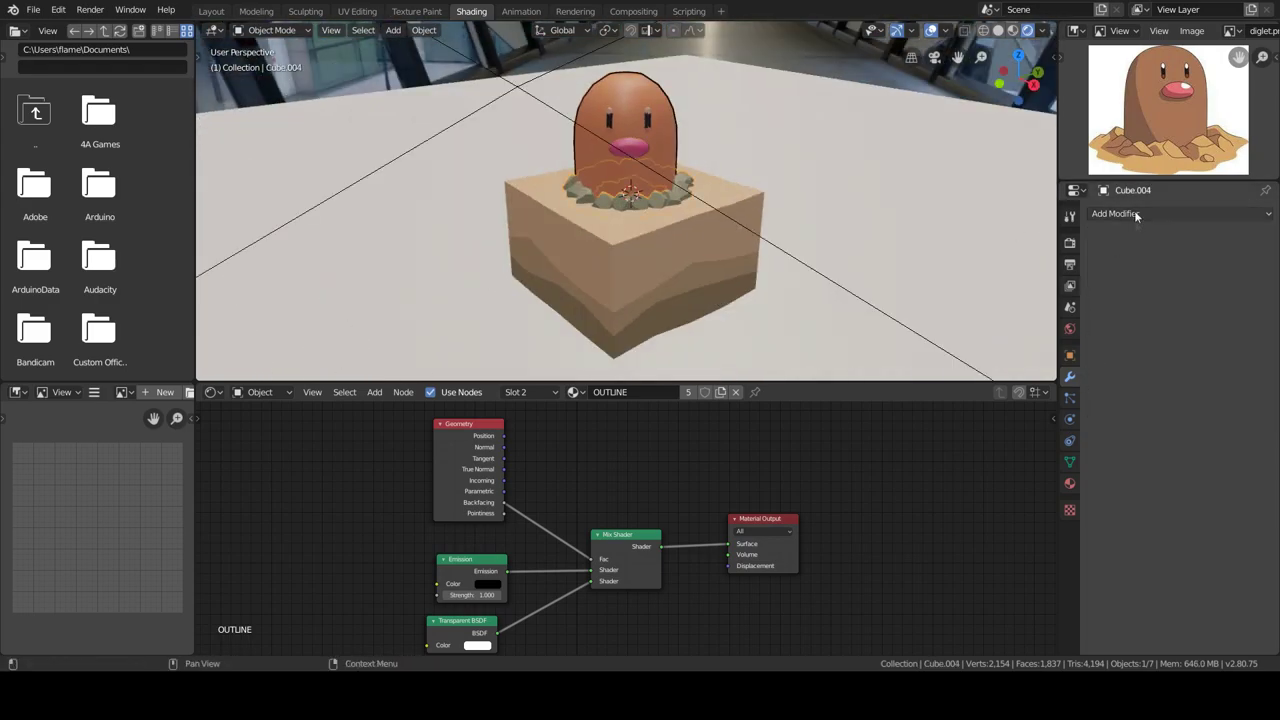
pyautogui.click(1134, 214)
pyautogui.click(967, 447)
pyautogui.click(1191, 296)
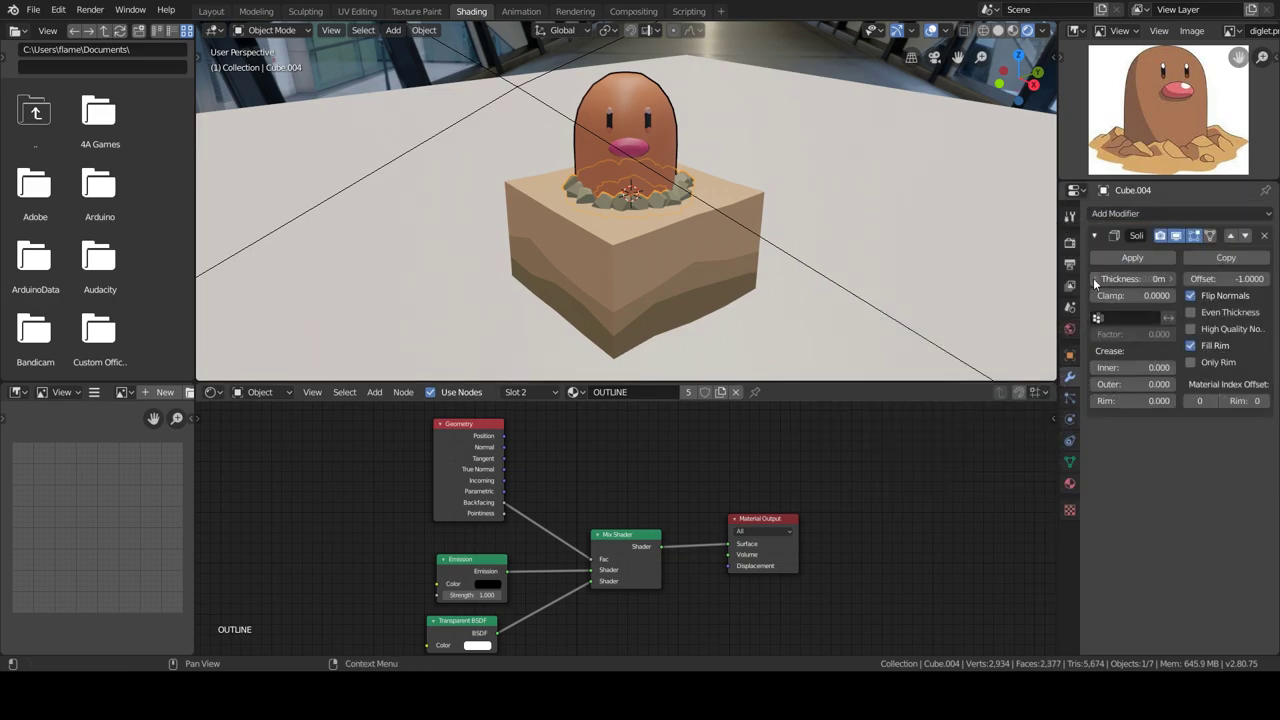
pyautogui.click(1211, 400)
pyautogui.scroll(3, 746, 282)
pyautogui.scroll(4, 876, 255)
pyautogui.click(1096, 280)
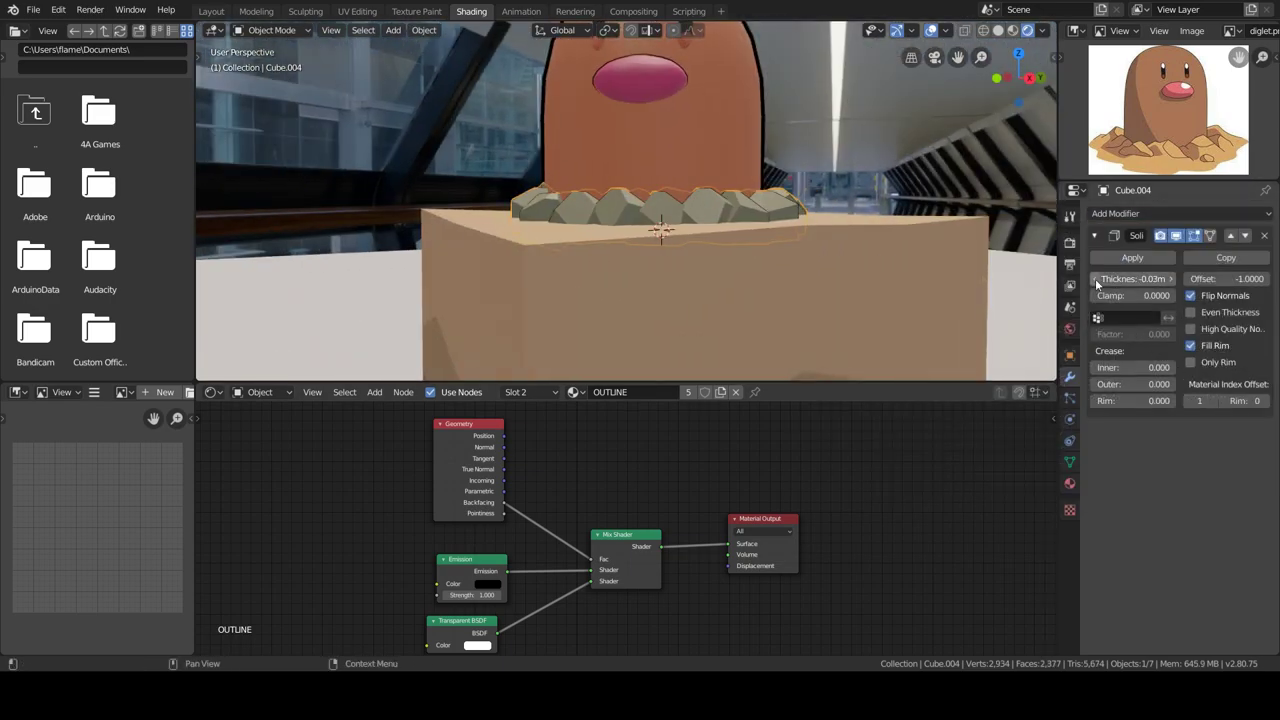
pyautogui.click(1095, 278)
pyautogui.moveTo(1047, 220); pyautogui.dragTo(1047, 288, button='middle')
# Add a Solidify outline shell using OUTLINE to the sand box and view through the camera
pyautogui.click(860, 240)
pyautogui.scroll(-2, 891, 215)
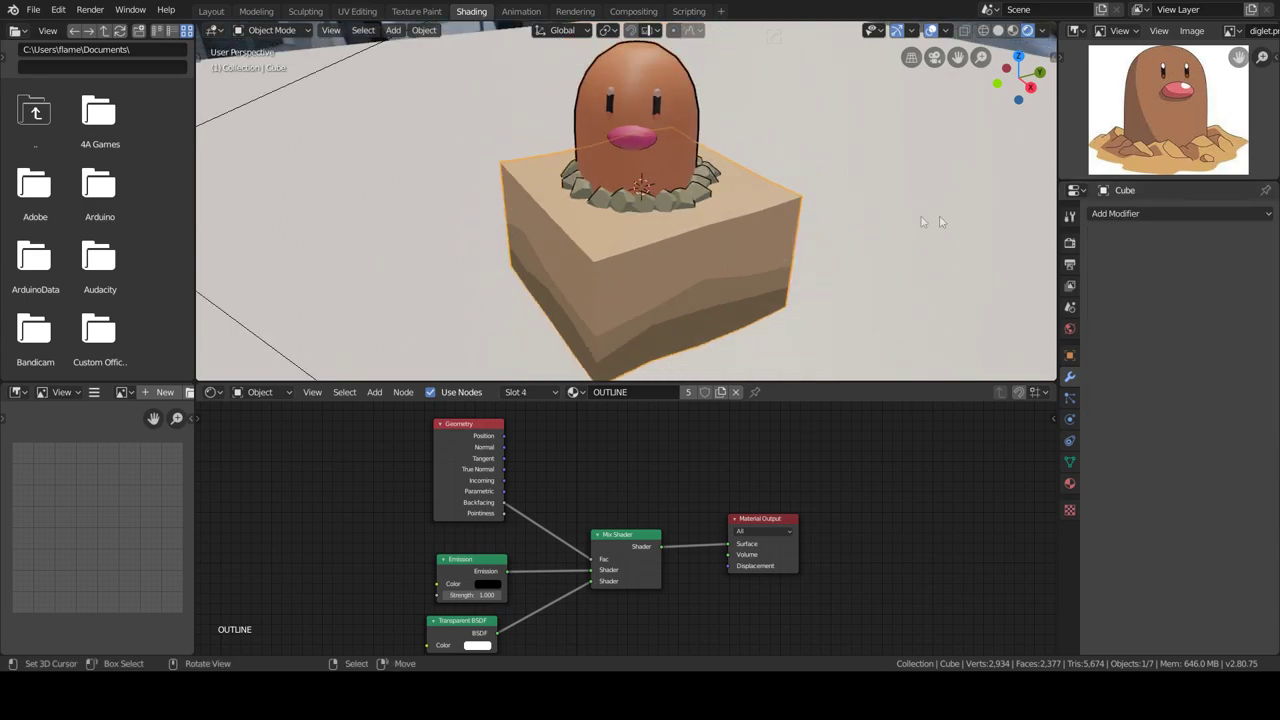
pyautogui.click(1180, 213)
pyautogui.click(990, 447)
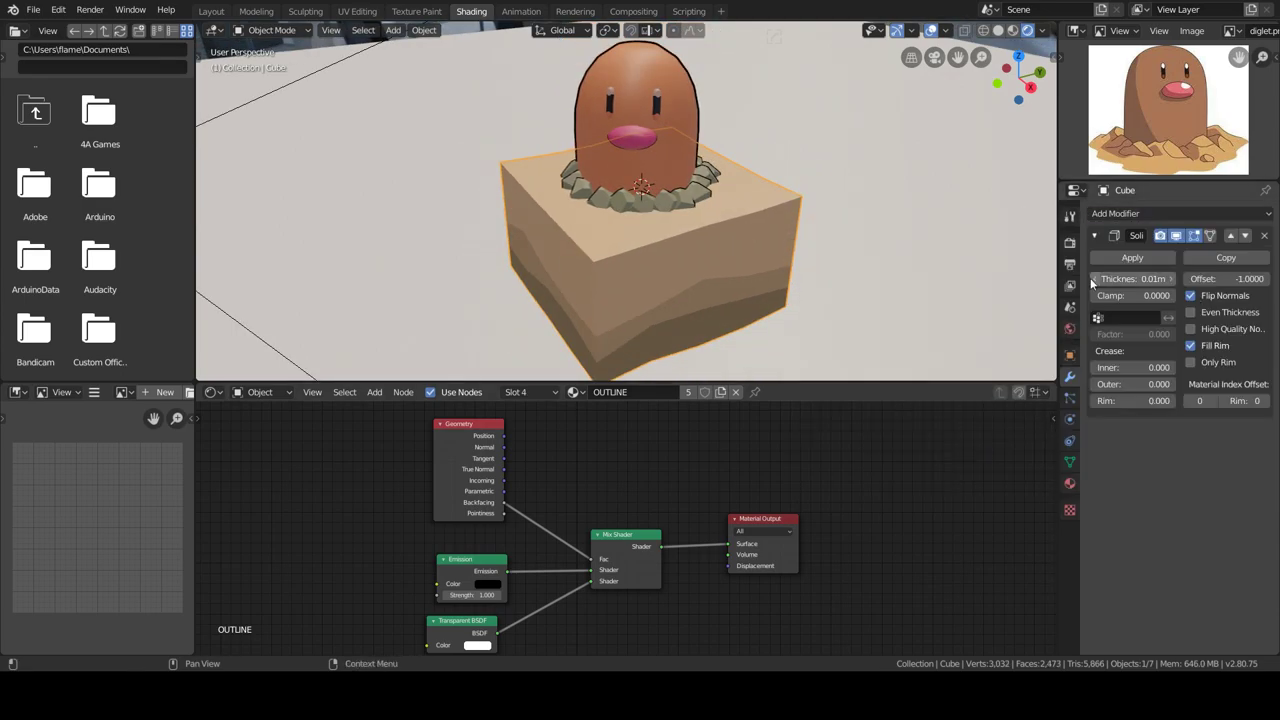
pyautogui.tripleClick(1213, 400)
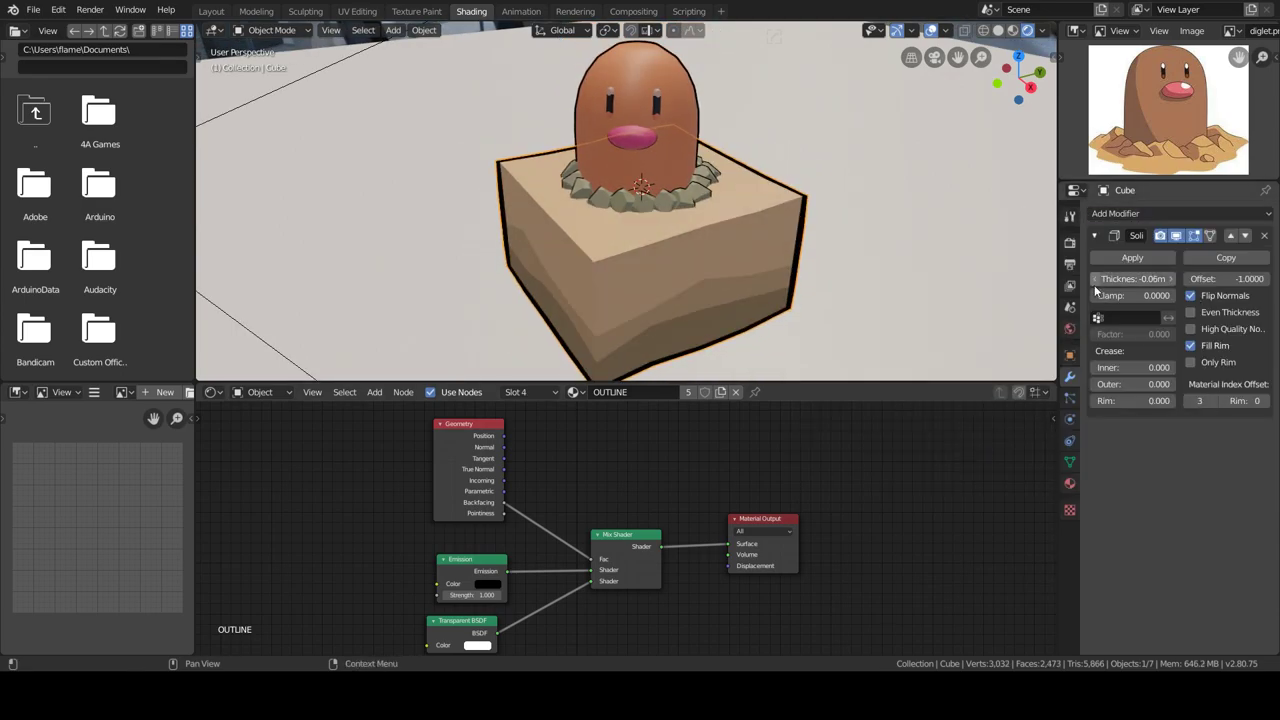
pyautogui.press('KP_0')
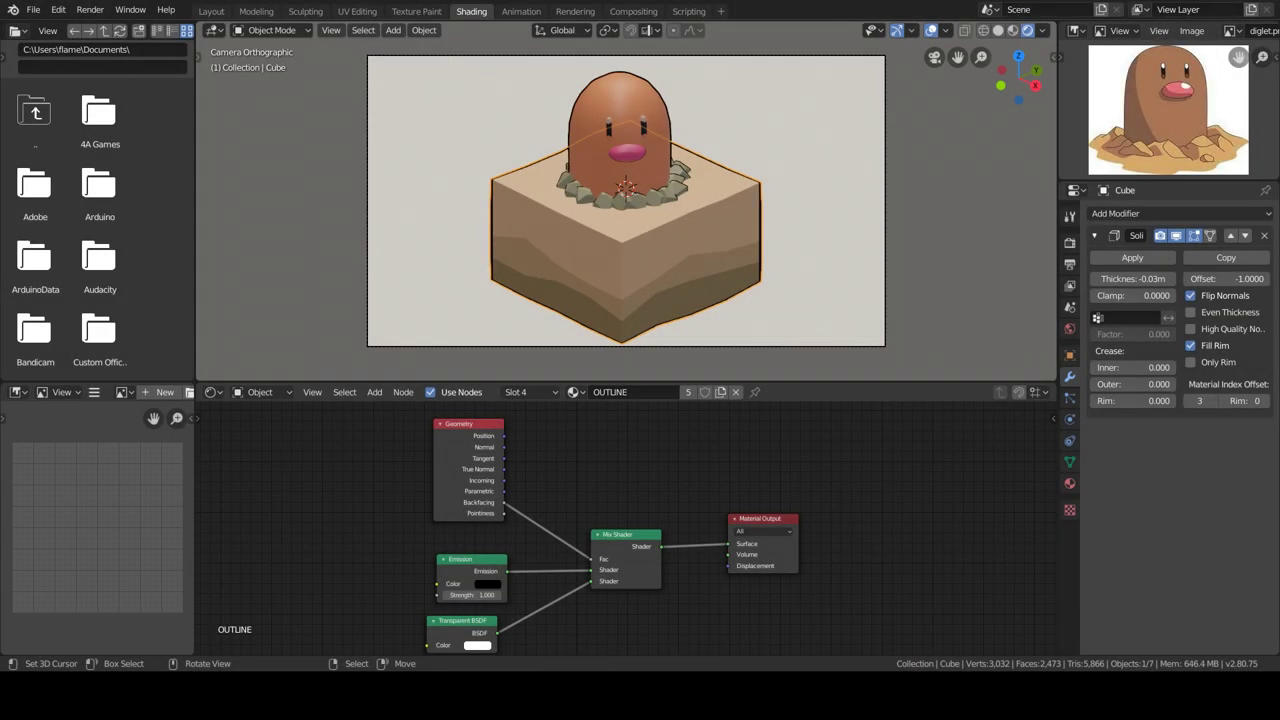
pyautogui.moveTo(440, 212)
pyautogui.mouseDown(button='middle')
pyautogui.moveTo(595, 230)
pyautogui.moveTo(446, 161)
pyautogui.moveTo(837, 183)
pyautogui.moveTo(715, 137)
pyautogui.moveTo(733, 206)
pyautogui.moveTo(875, 179)
pyautogui.moveTo(775, 165)
pyautogui.moveTo(628, 188)
pyautogui.mouseUp(button='middle')
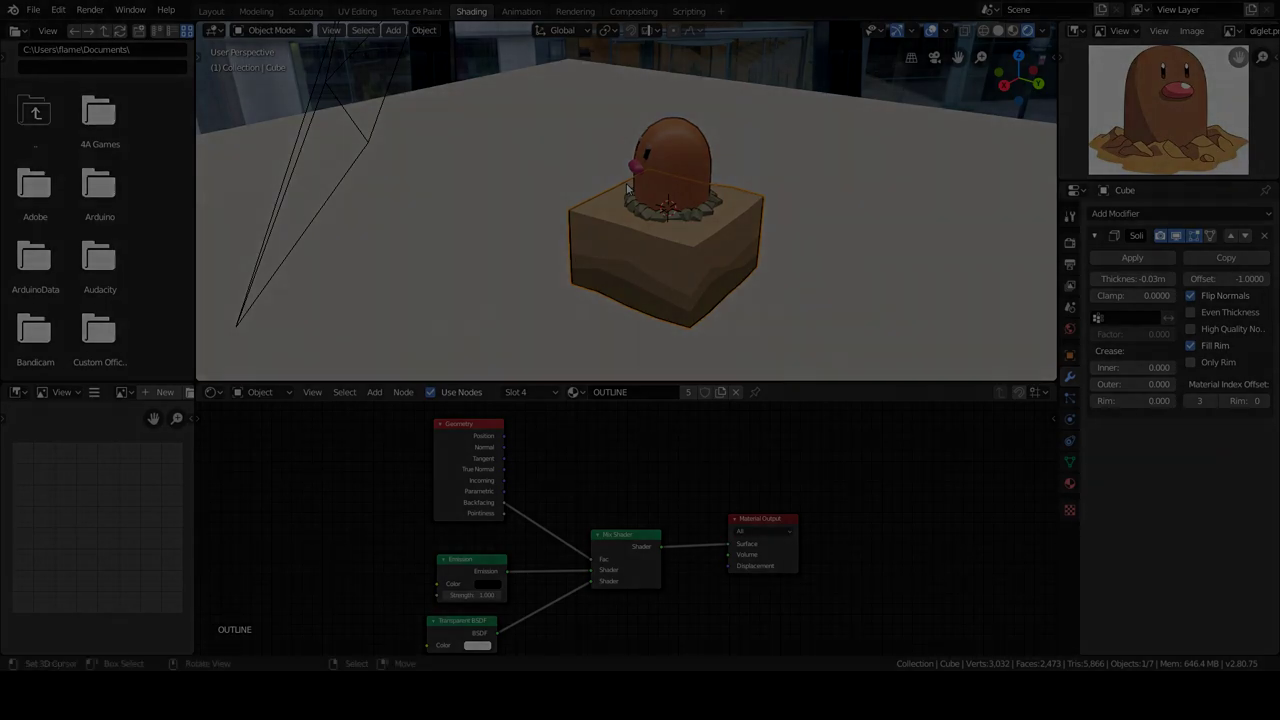